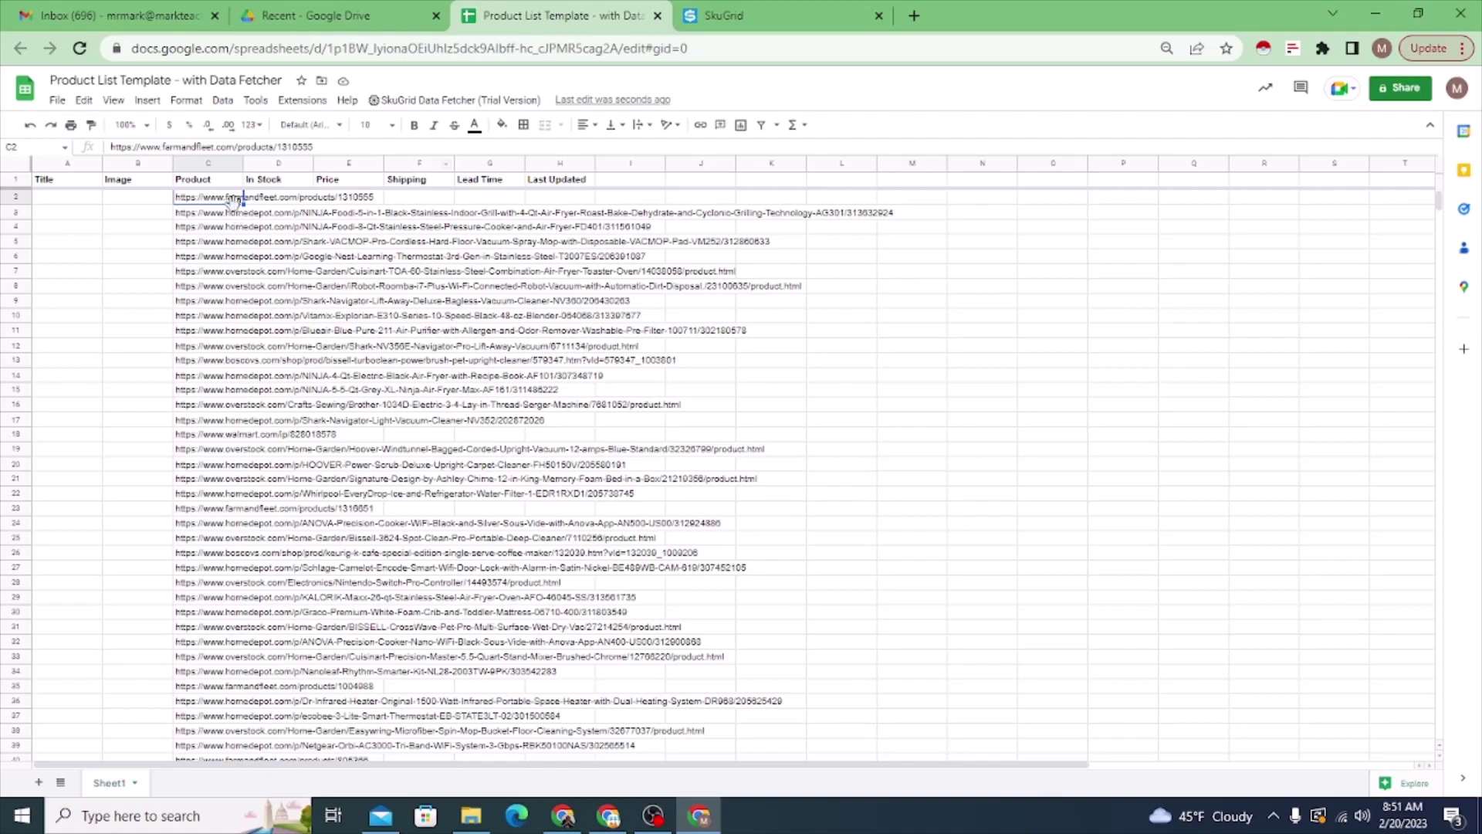
- Examine the product links and the data columns from Title to Lead Time, including a glance at the SkuGrid website
{"action": "scroll", "coordinate": [231, 289], "scroll_direction": "down", "scroll_amount": 5}
{"action": "scroll", "coordinate": [231, 295], "scroll_direction": "down", "scroll_amount": 15}
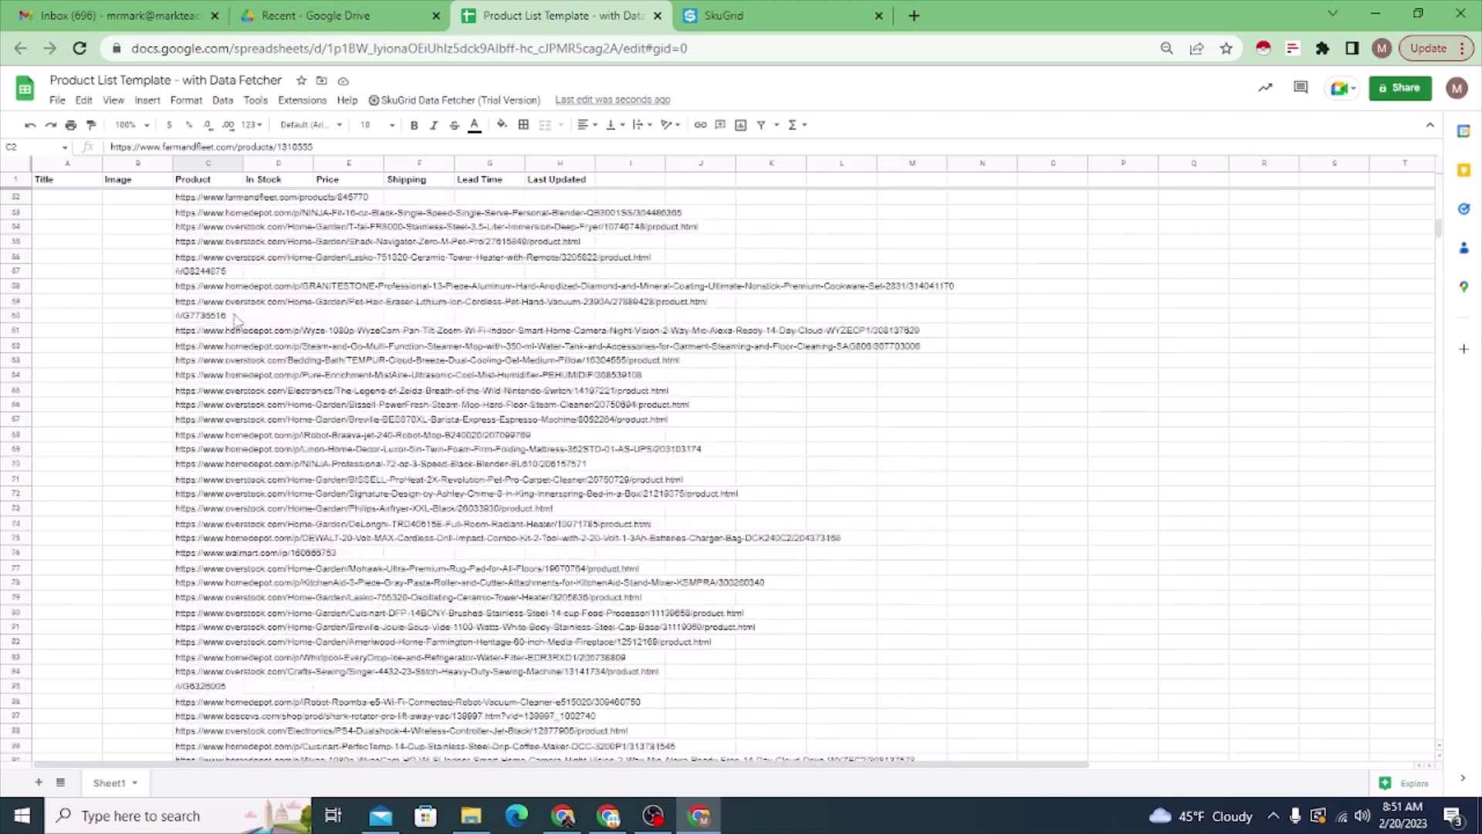
{"action": "scroll", "coordinate": [241, 349], "scroll_direction": "up", "scroll_amount": 12}
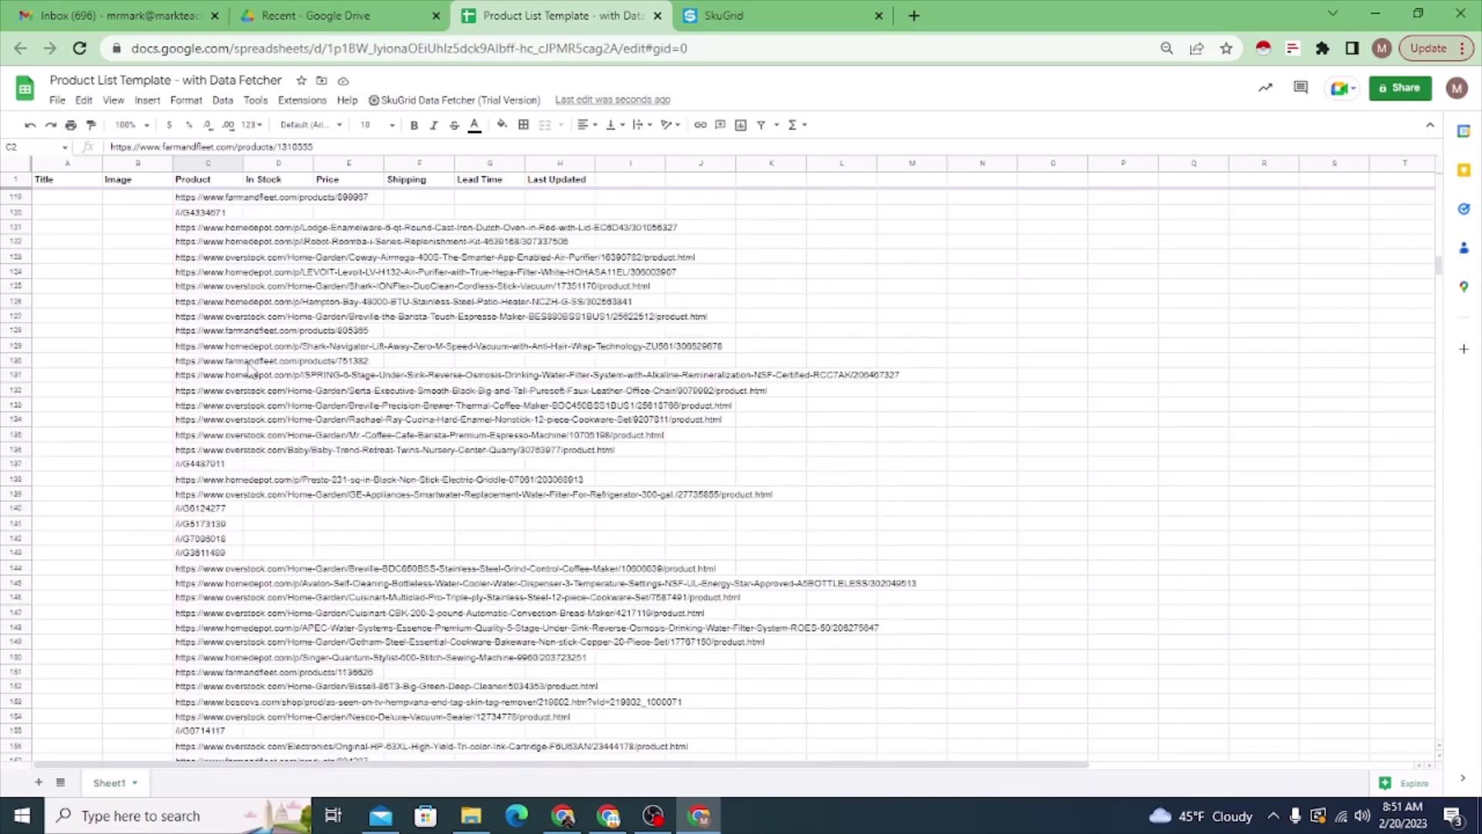
{"action": "scroll", "coordinate": [250, 369], "scroll_direction": "up", "scroll_amount": 9}
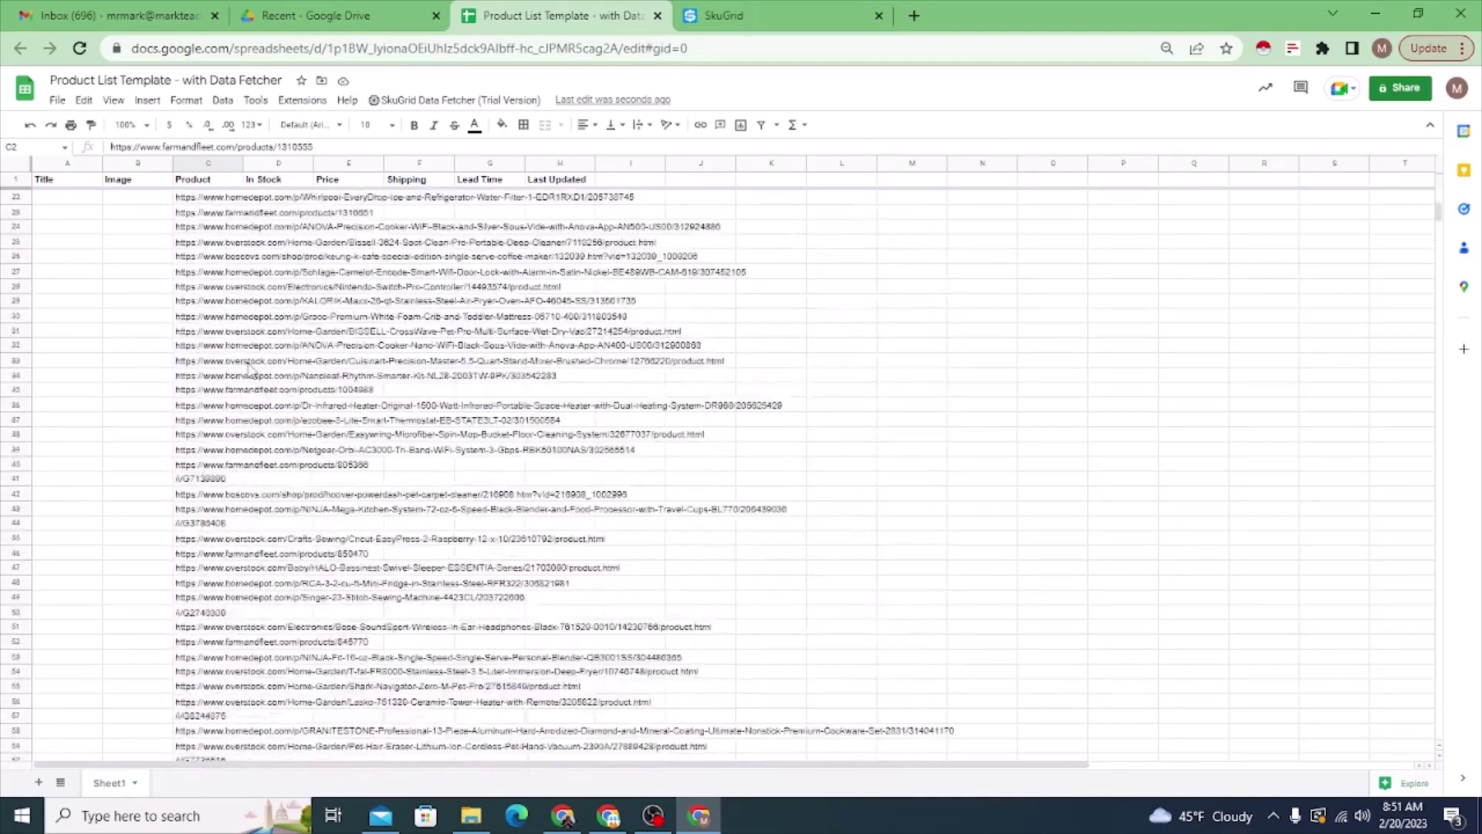
{"action": "left_click", "coordinate": [292, 200]}
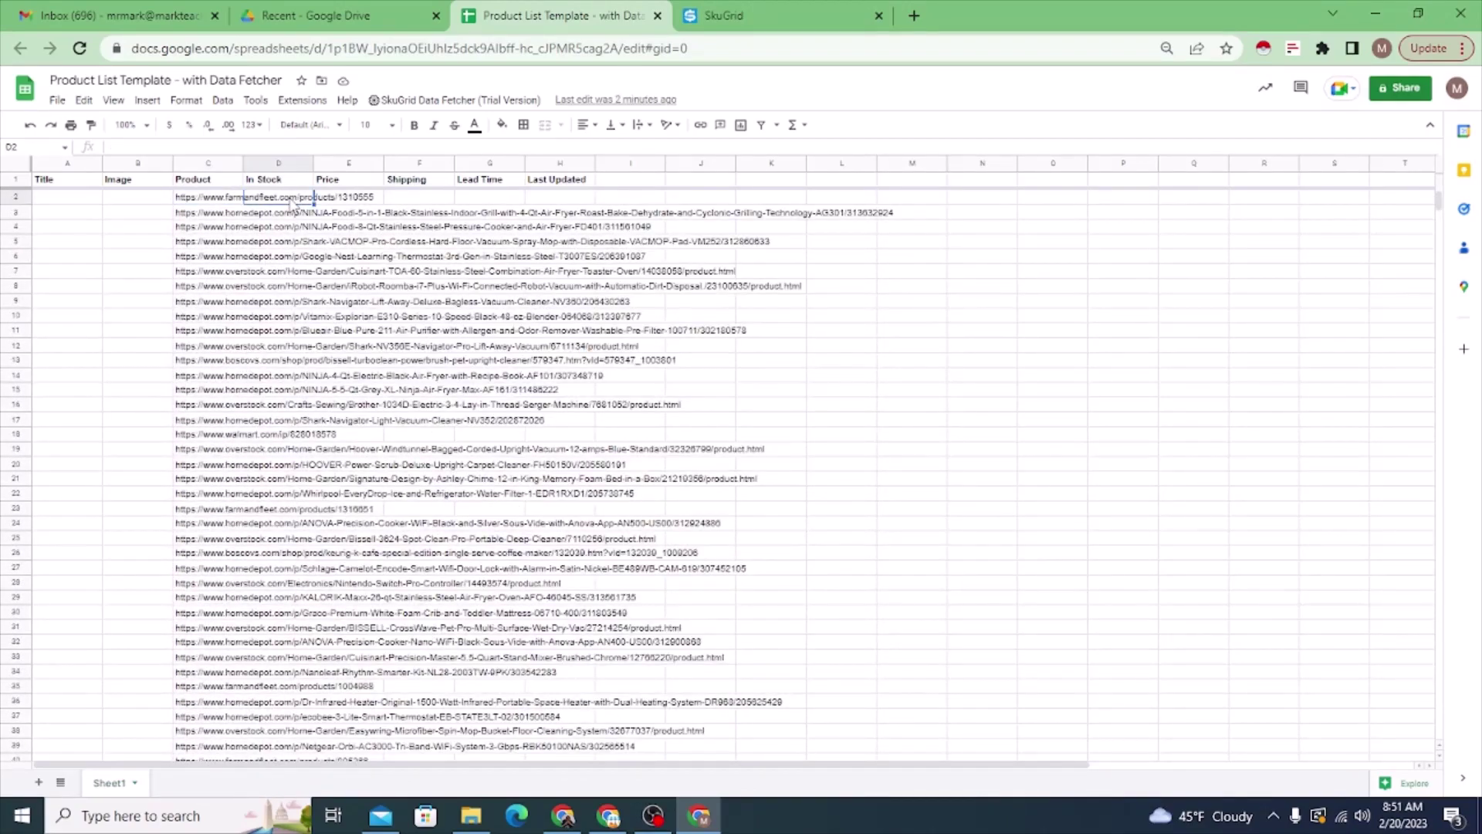
{"action": "left_click", "coordinate": [321, 202]}
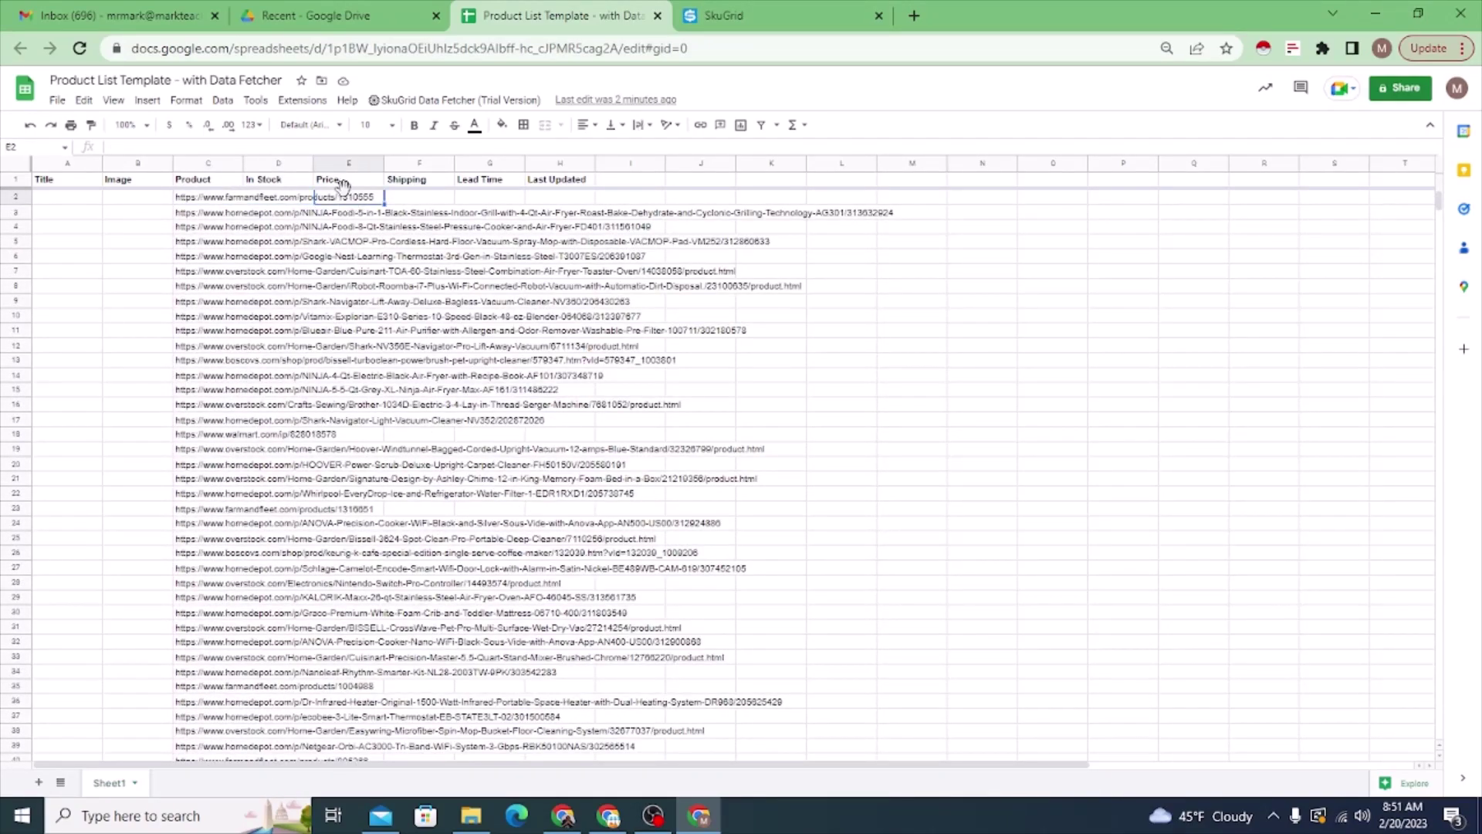
{"action": "left_click", "coordinate": [397, 203]}
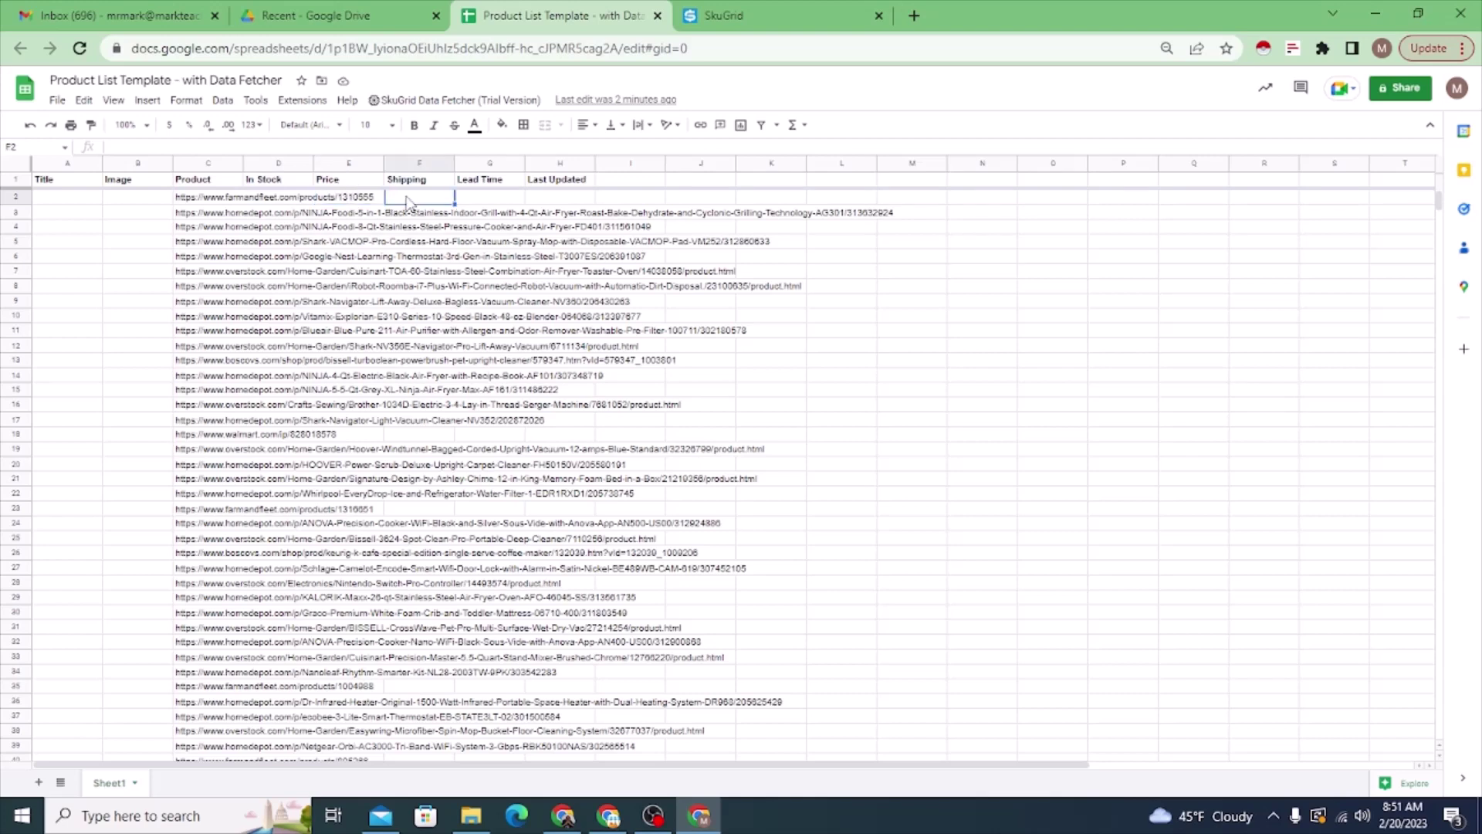
{"action": "left_click", "coordinate": [491, 199]}
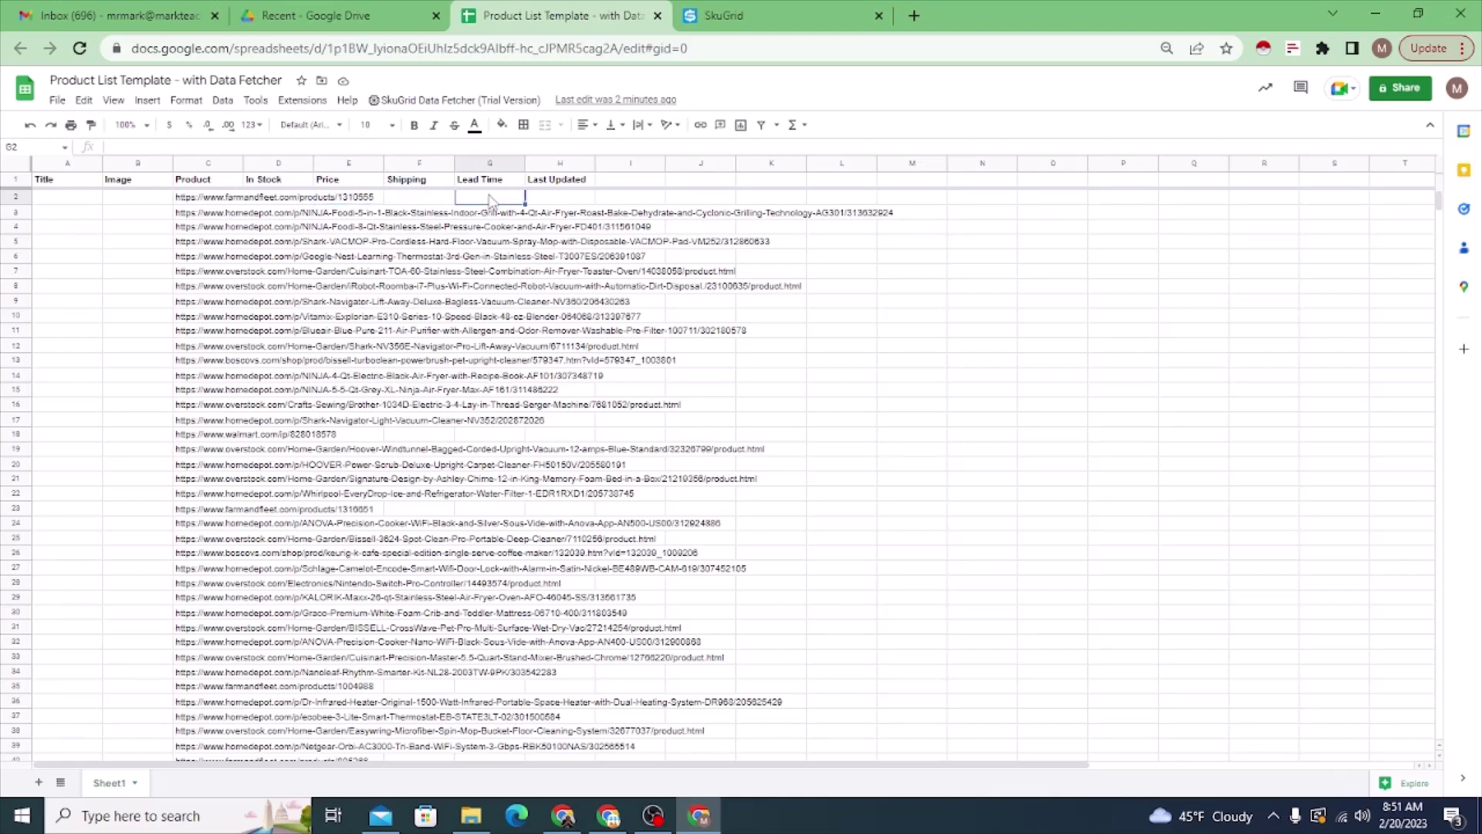
{"action": "left_click", "coordinate": [83, 204]}
{"action": "left_click", "coordinate": [152, 203]}
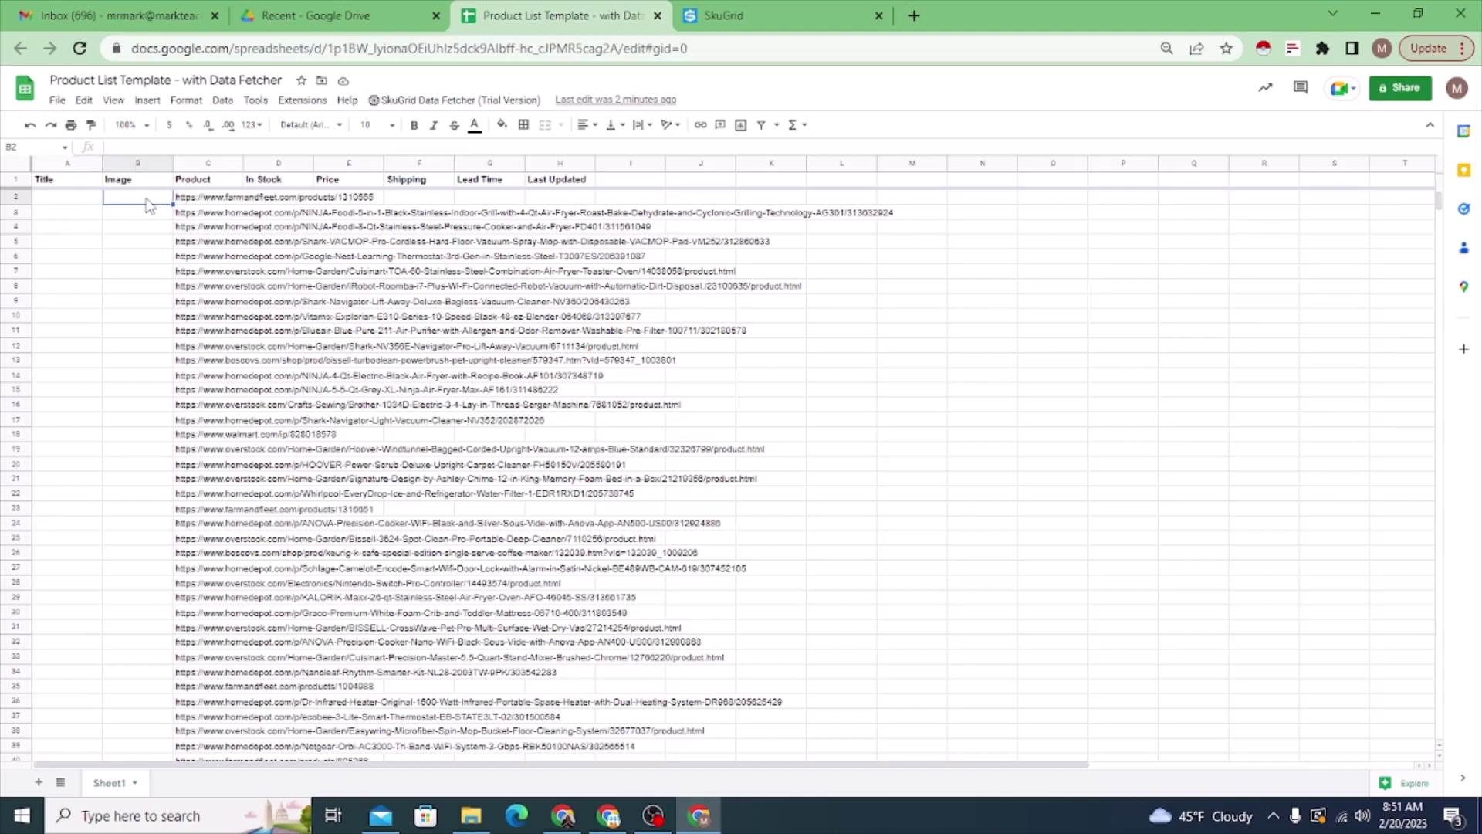
{"action": "left_click", "coordinate": [210, 204]}
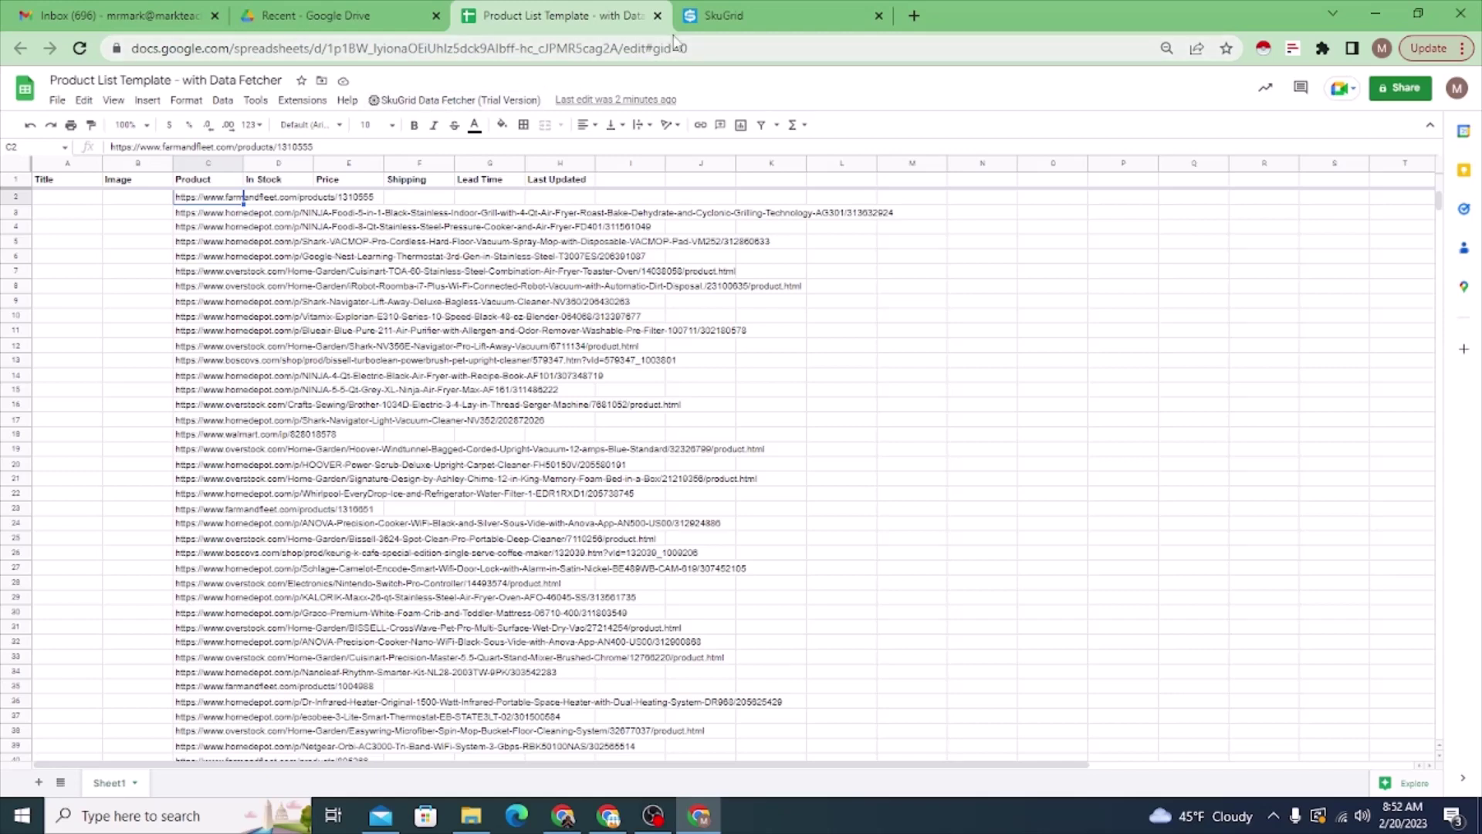
{"action": "left_click", "coordinate": [699, 15]}
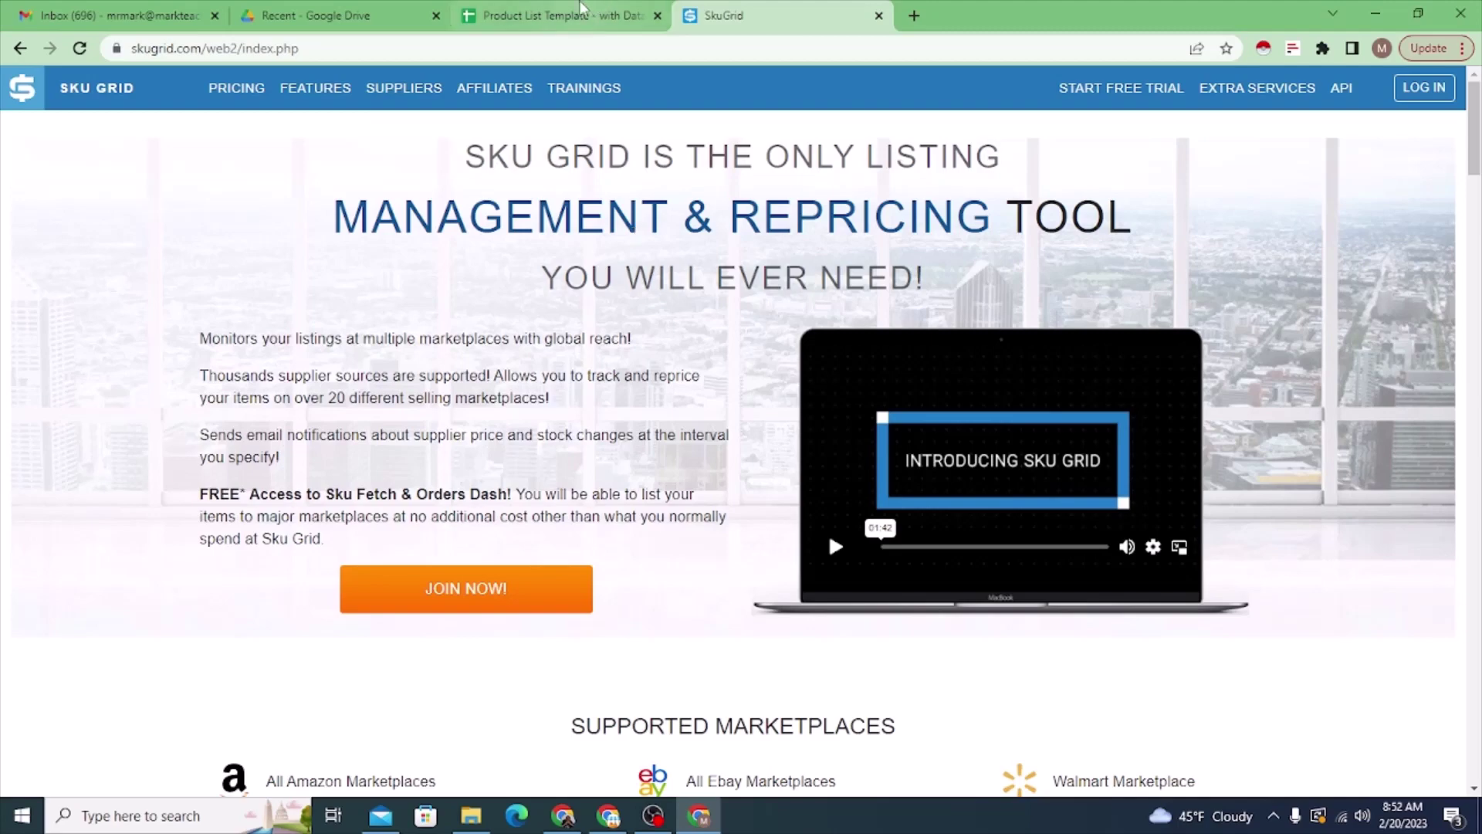
{"action": "left_click", "coordinate": [566, 17]}
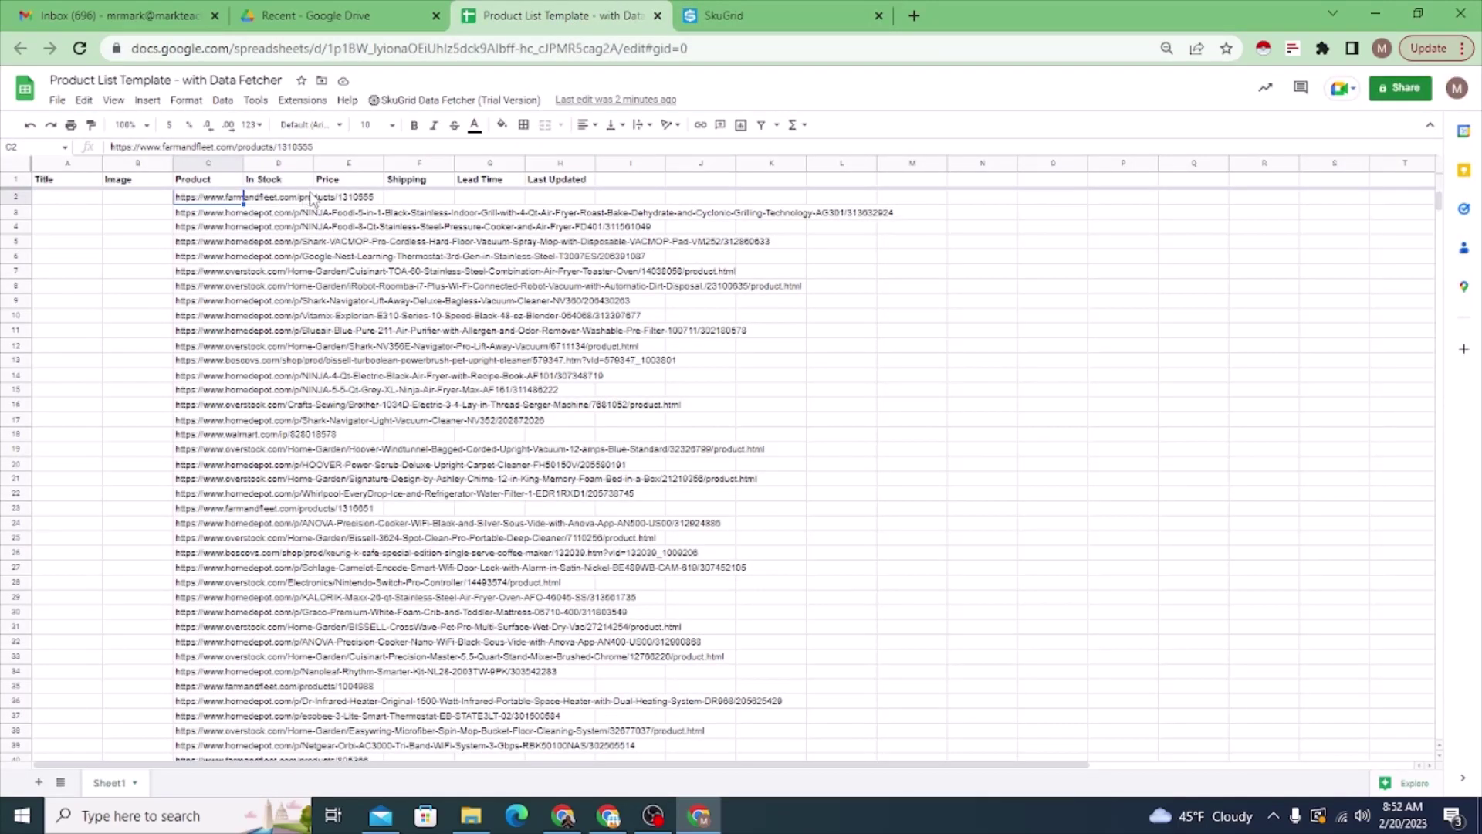
- Start the SkuGrid column setup with headings on row 1, source URLs in column C and product titles in column A
{"action": "left_click", "coordinate": [415, 102]}
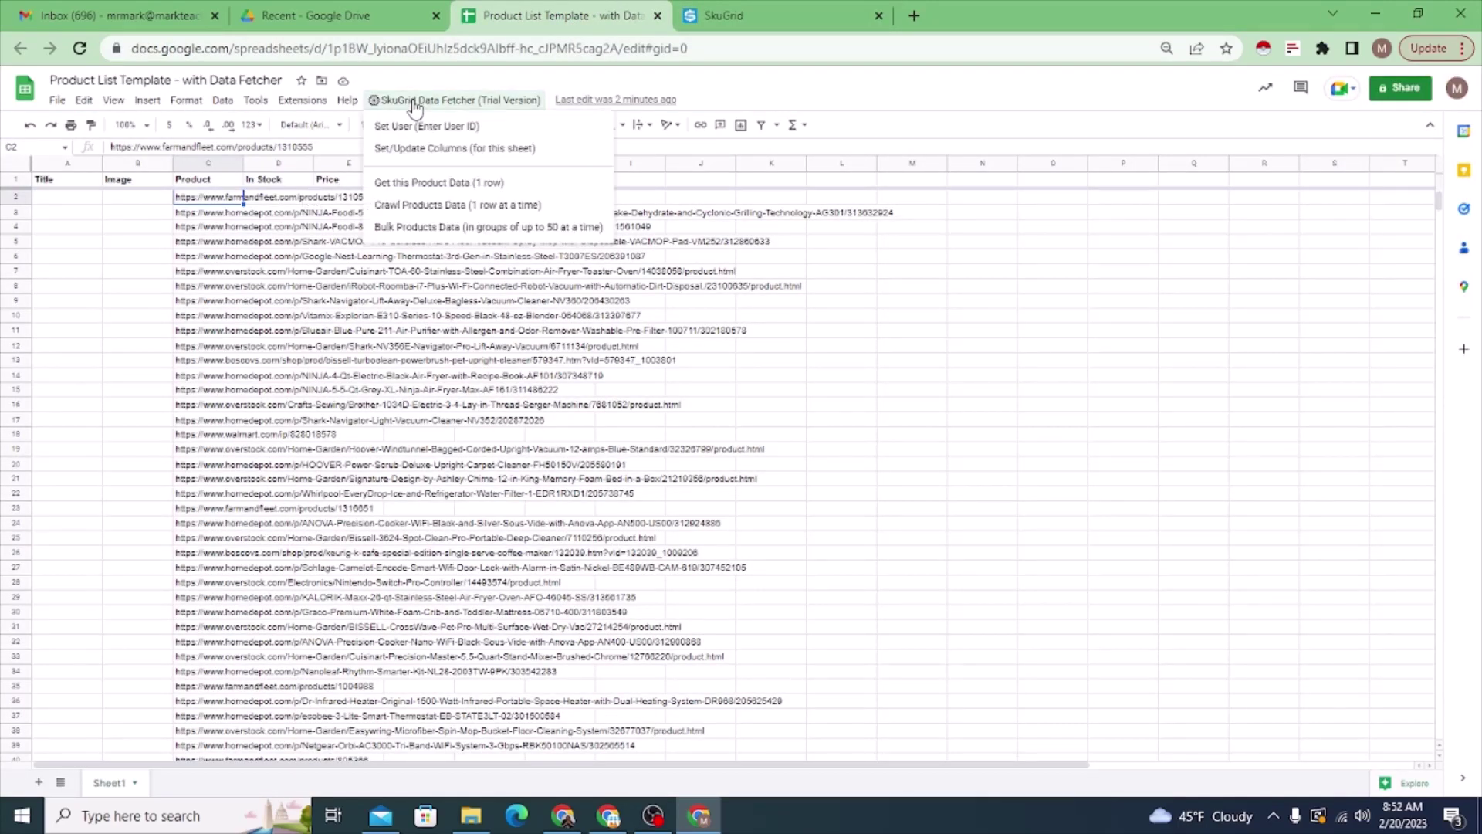
{"action": "left_click", "coordinate": [423, 148]}
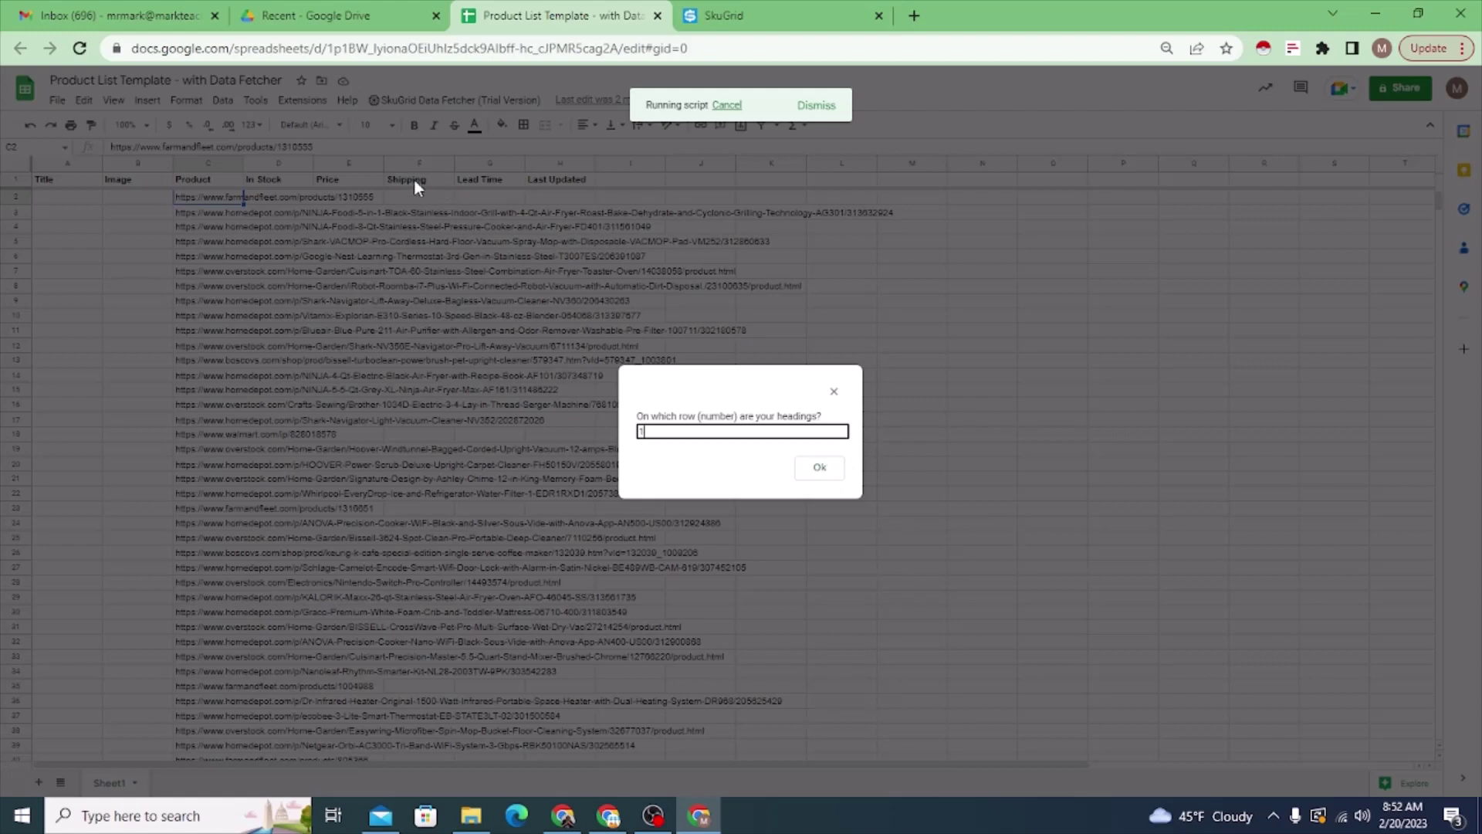
{"action": "left_click", "coordinate": [817, 467]}
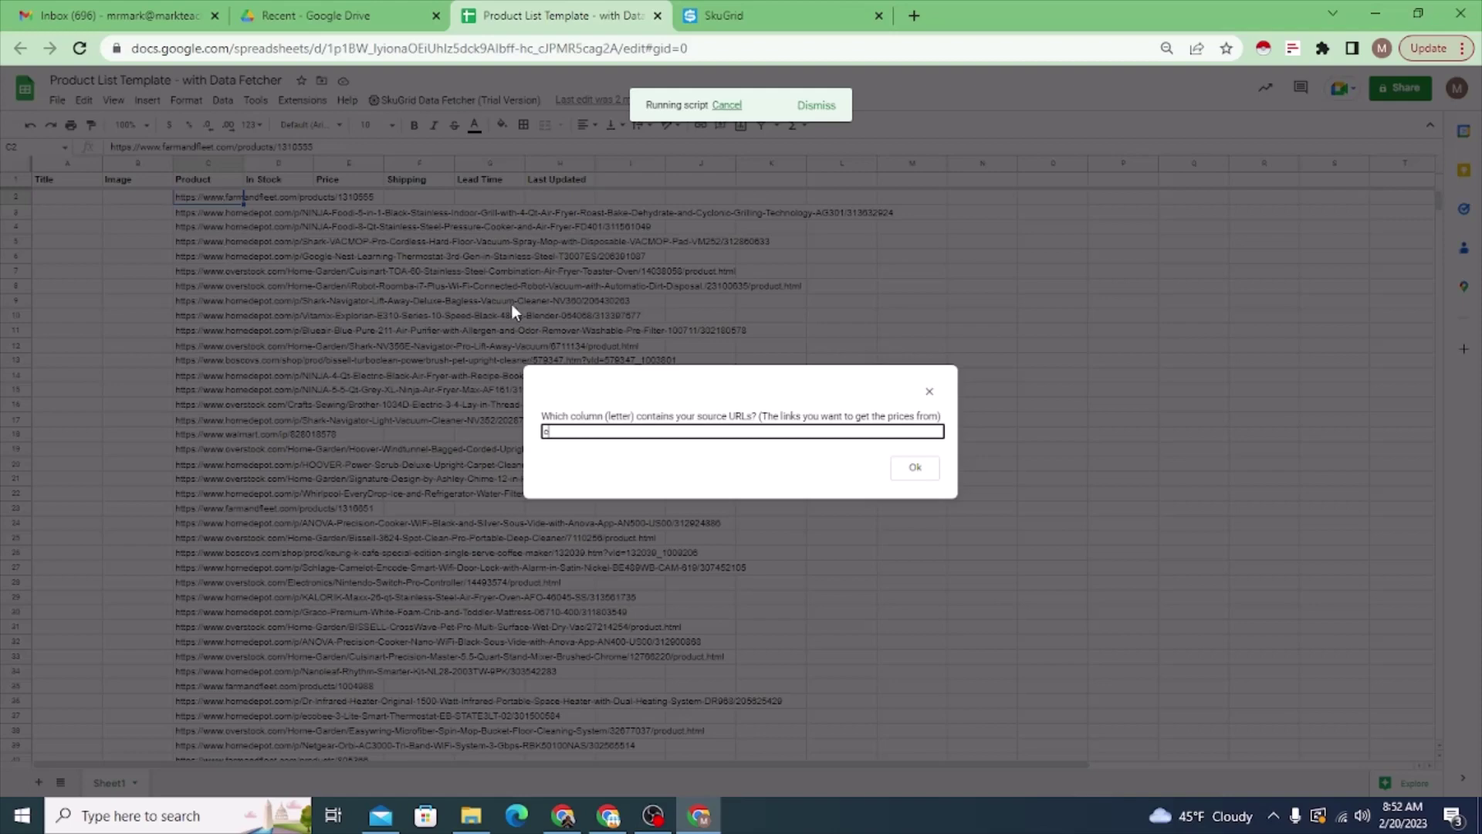
{"action": "left_click", "coordinate": [916, 469]}
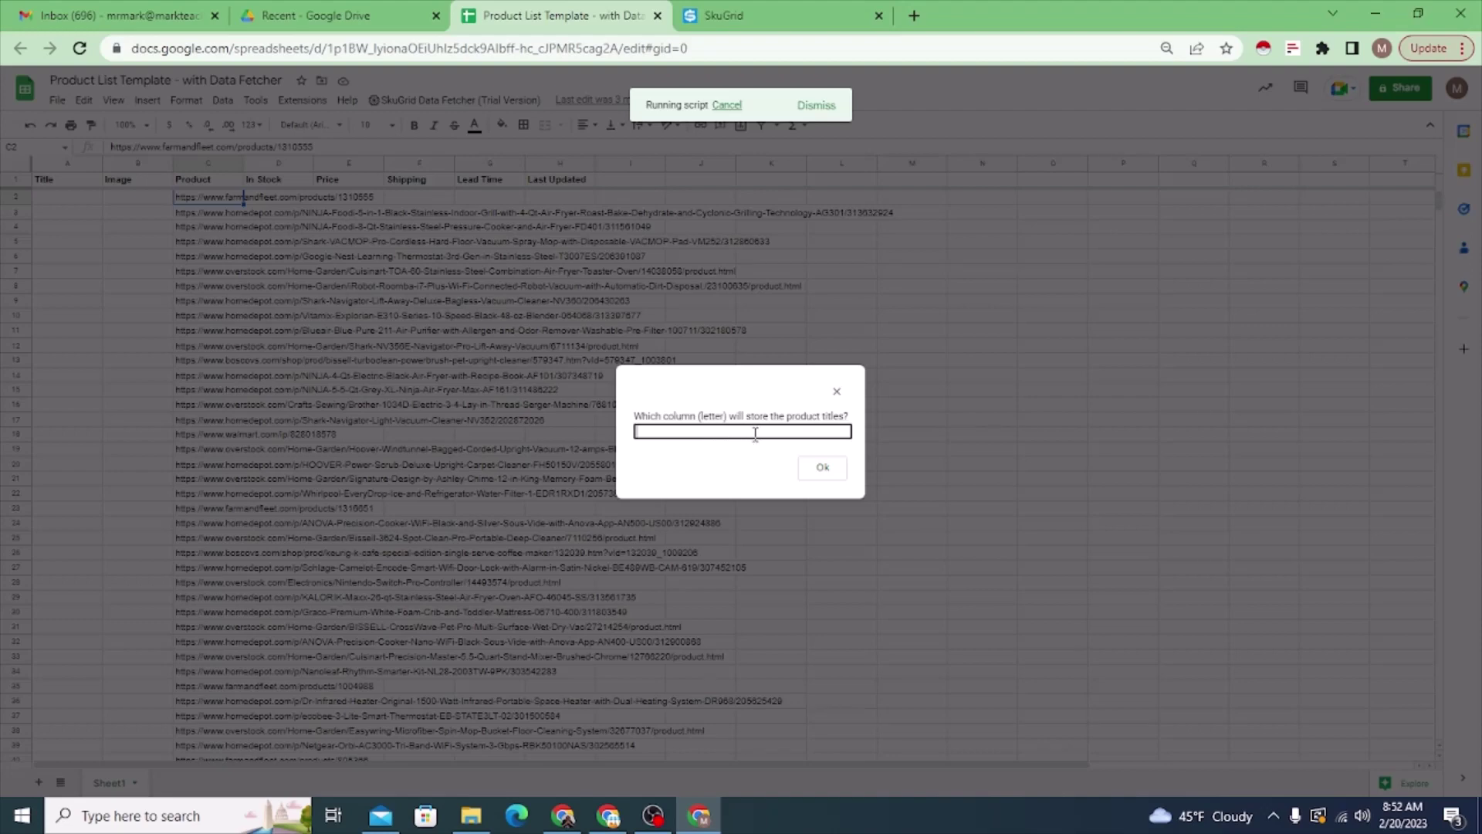
{"action": "left_click", "coordinate": [840, 473]}
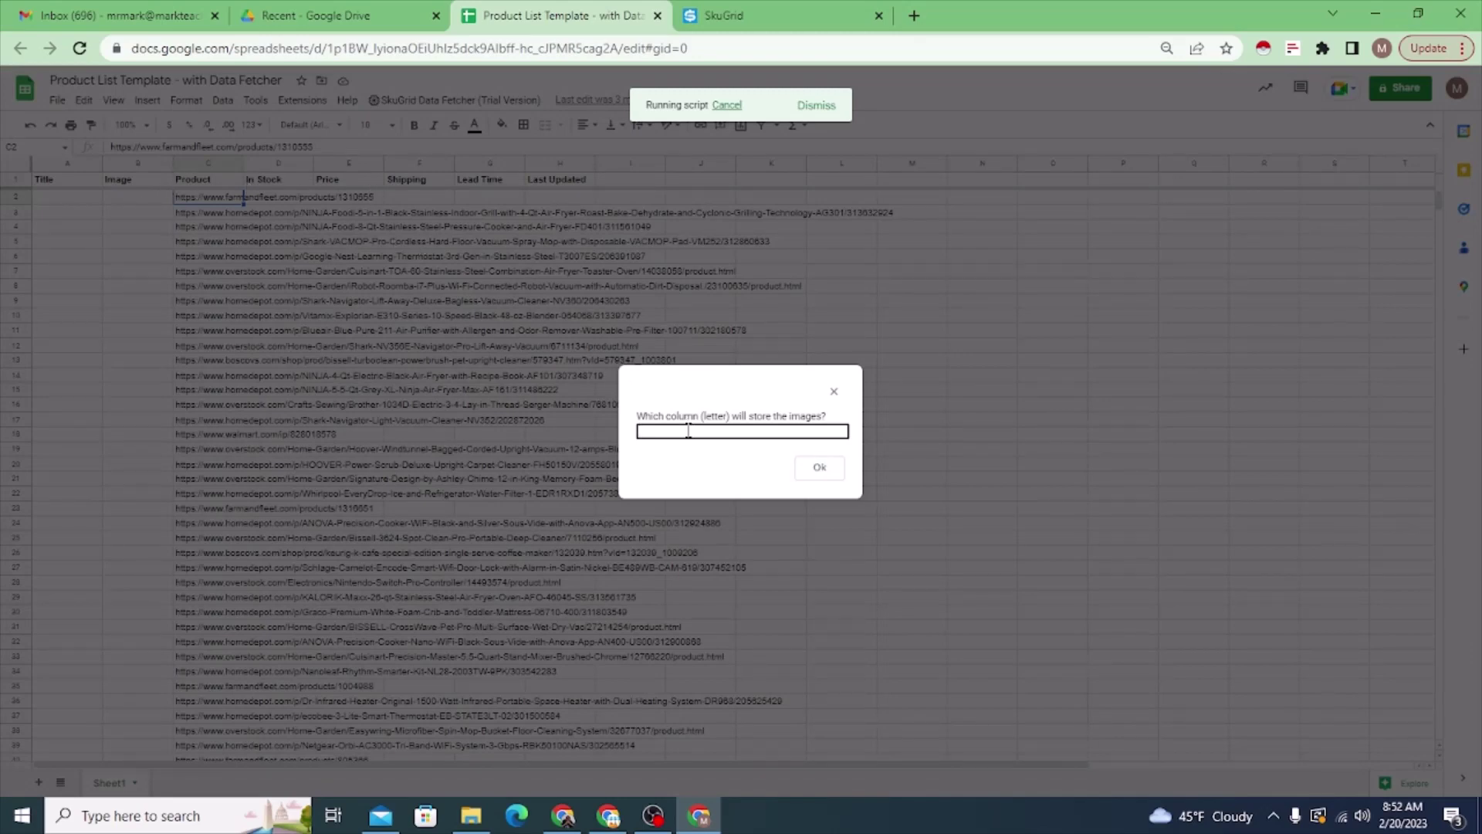
- Assign images to column B, stock, price, shipping and lead time to columns D through G, and the update time to column H
{"action": "type", "text": "b"}
{"action": "left_click", "coordinate": [819, 467]}
{"action": "left_click", "coordinate": [821, 467]}
{"action": "left_click", "coordinate": [823, 468]}
{"action": "left_click", "coordinate": [826, 471]}
{"action": "left_click", "coordinate": [821, 469]}
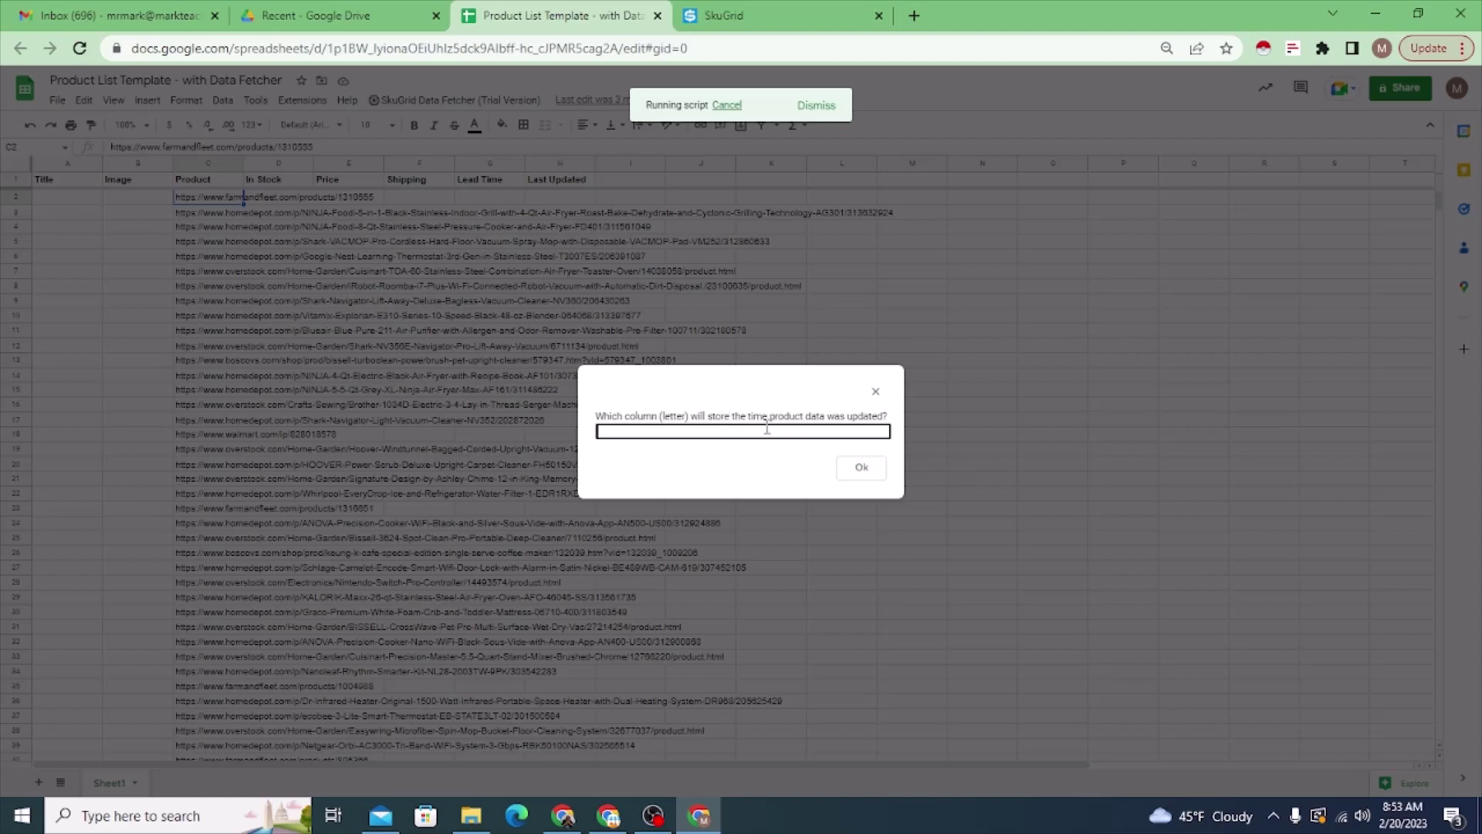
{"action": "type", "text": "h"}
{"action": "left_click", "coordinate": [861, 469]}
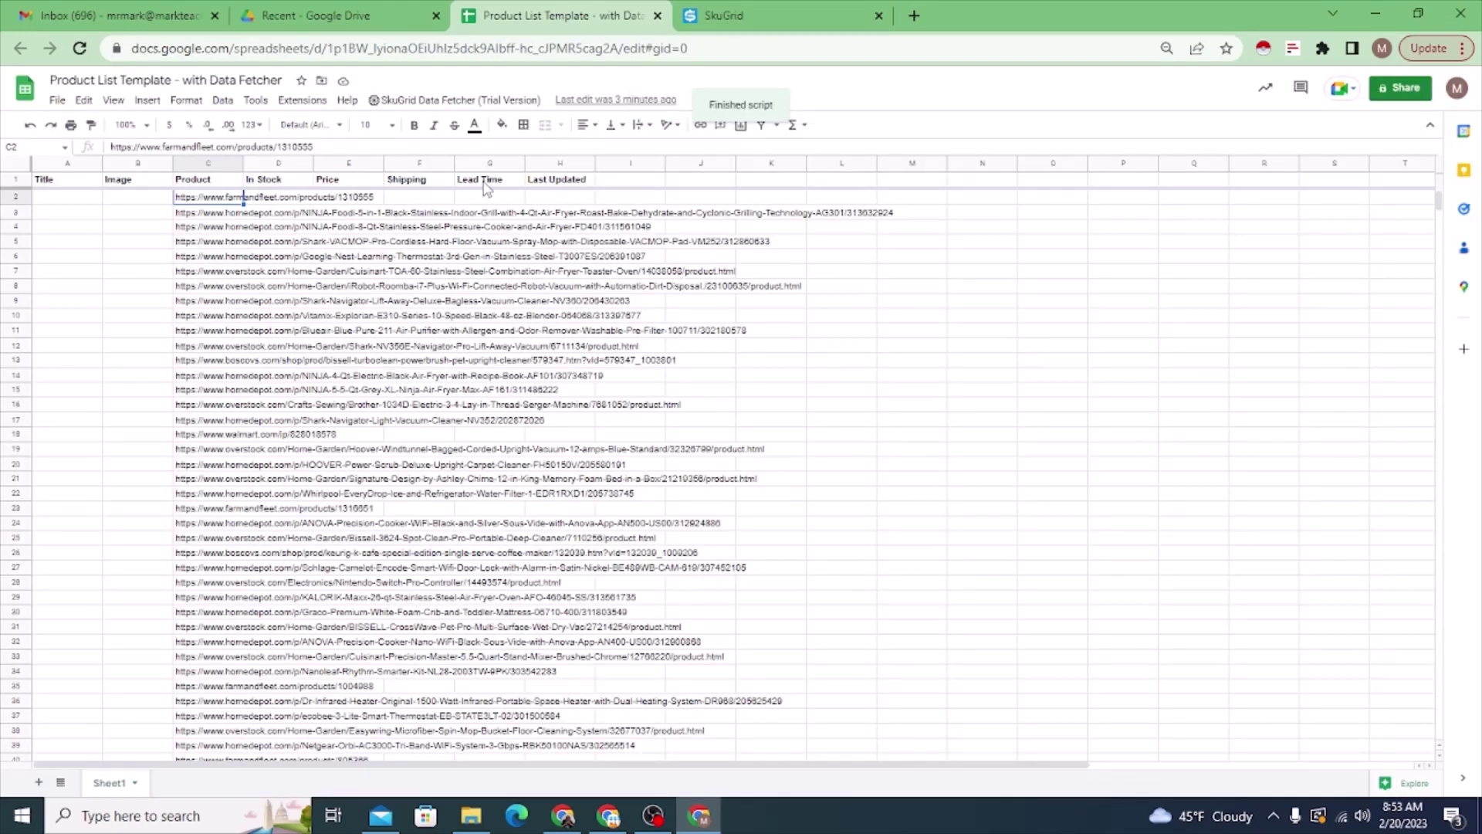
- Fetch the single-row SkuGrid product data for the farmandfleet link in cell C2
{"action": "left_click", "coordinate": [428, 102]}
{"action": "left_click", "coordinate": [212, 207]}
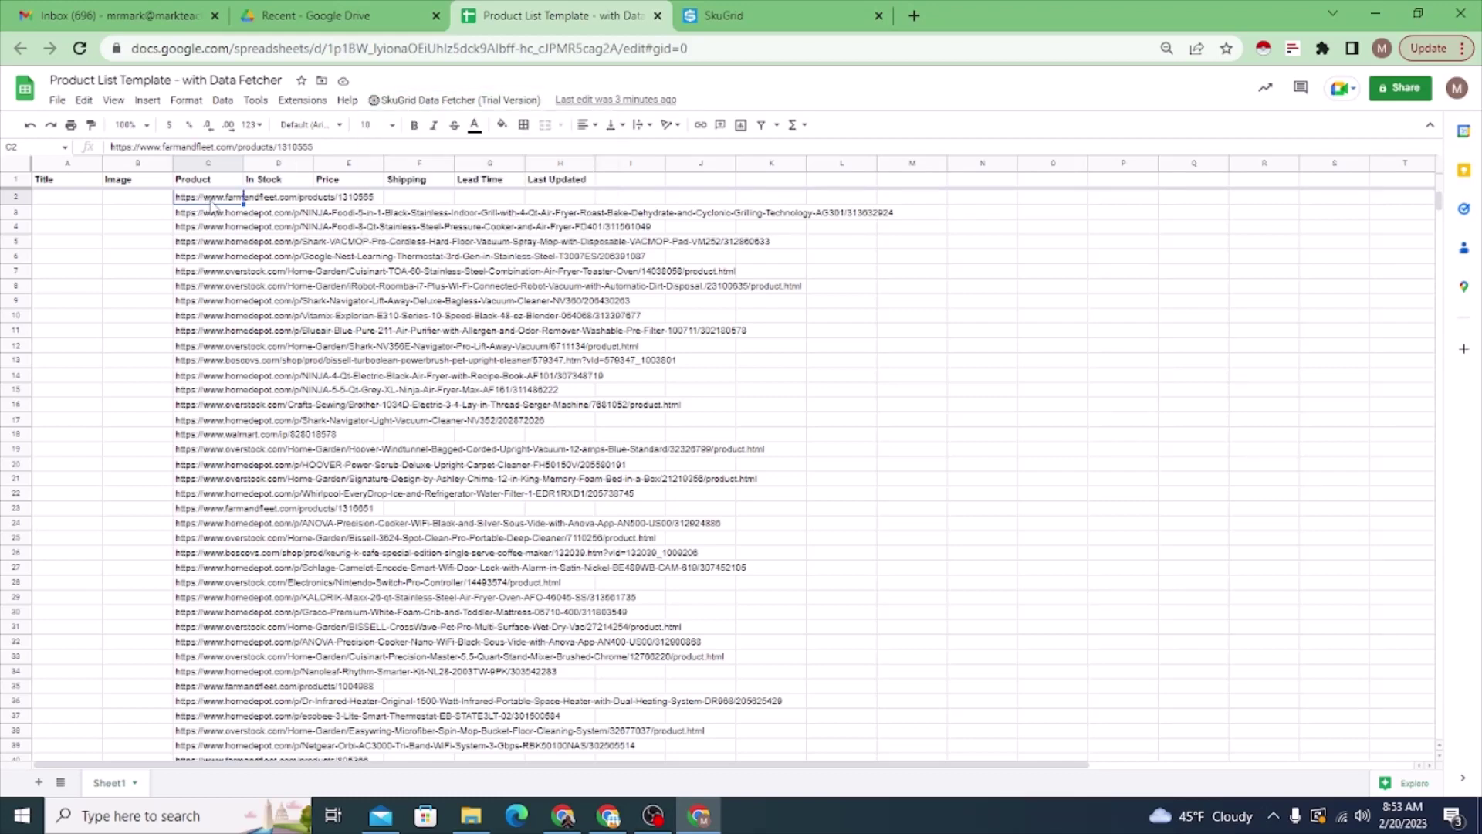
{"action": "left_click", "coordinate": [390, 102]}
{"action": "left_click", "coordinate": [465, 188]}
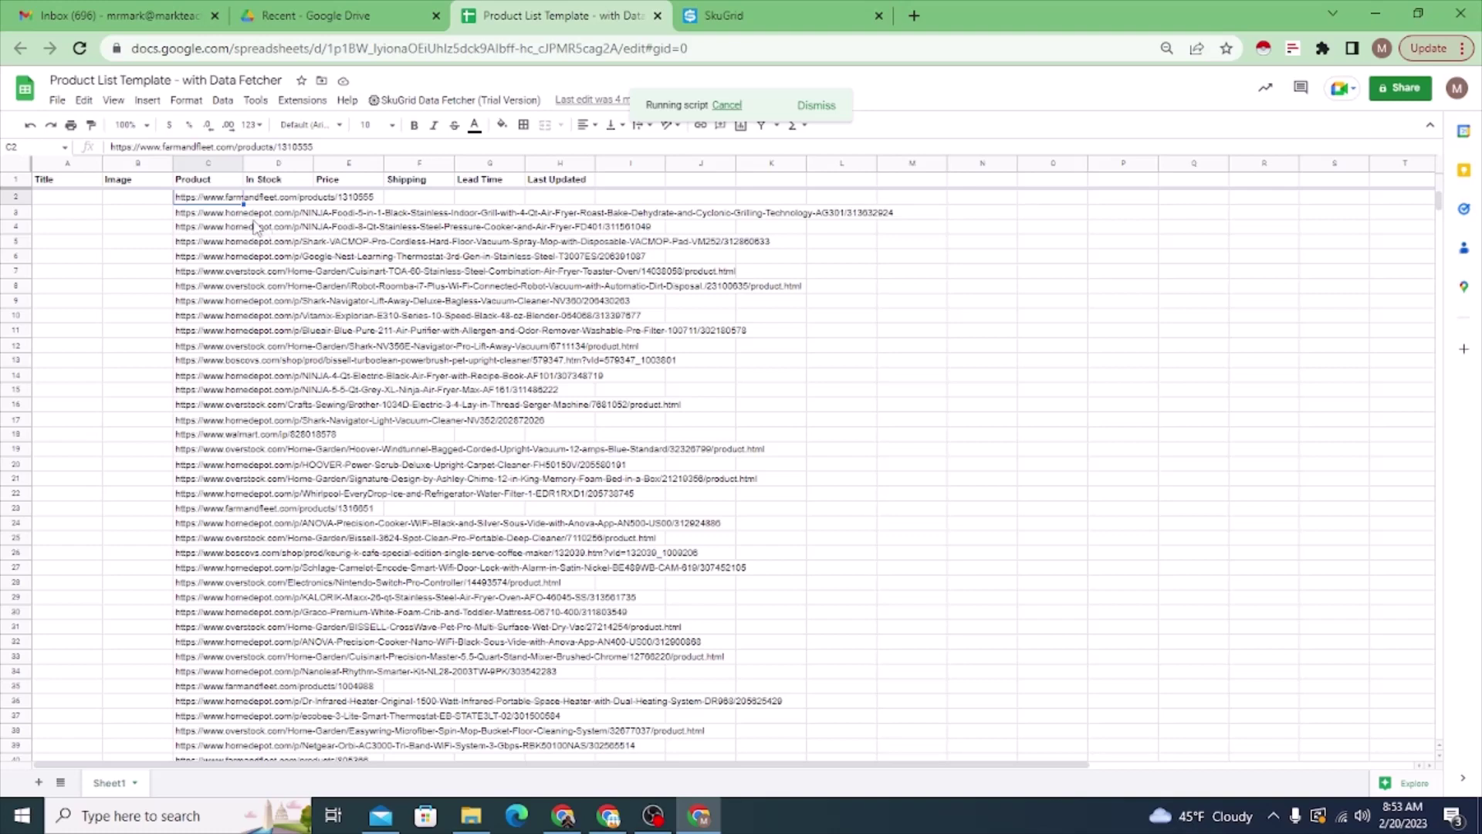
- Fetch the single-row product data for the Home Depot NINJA Foodi grill link in cell C3
{"action": "left_click", "coordinate": [218, 214]}
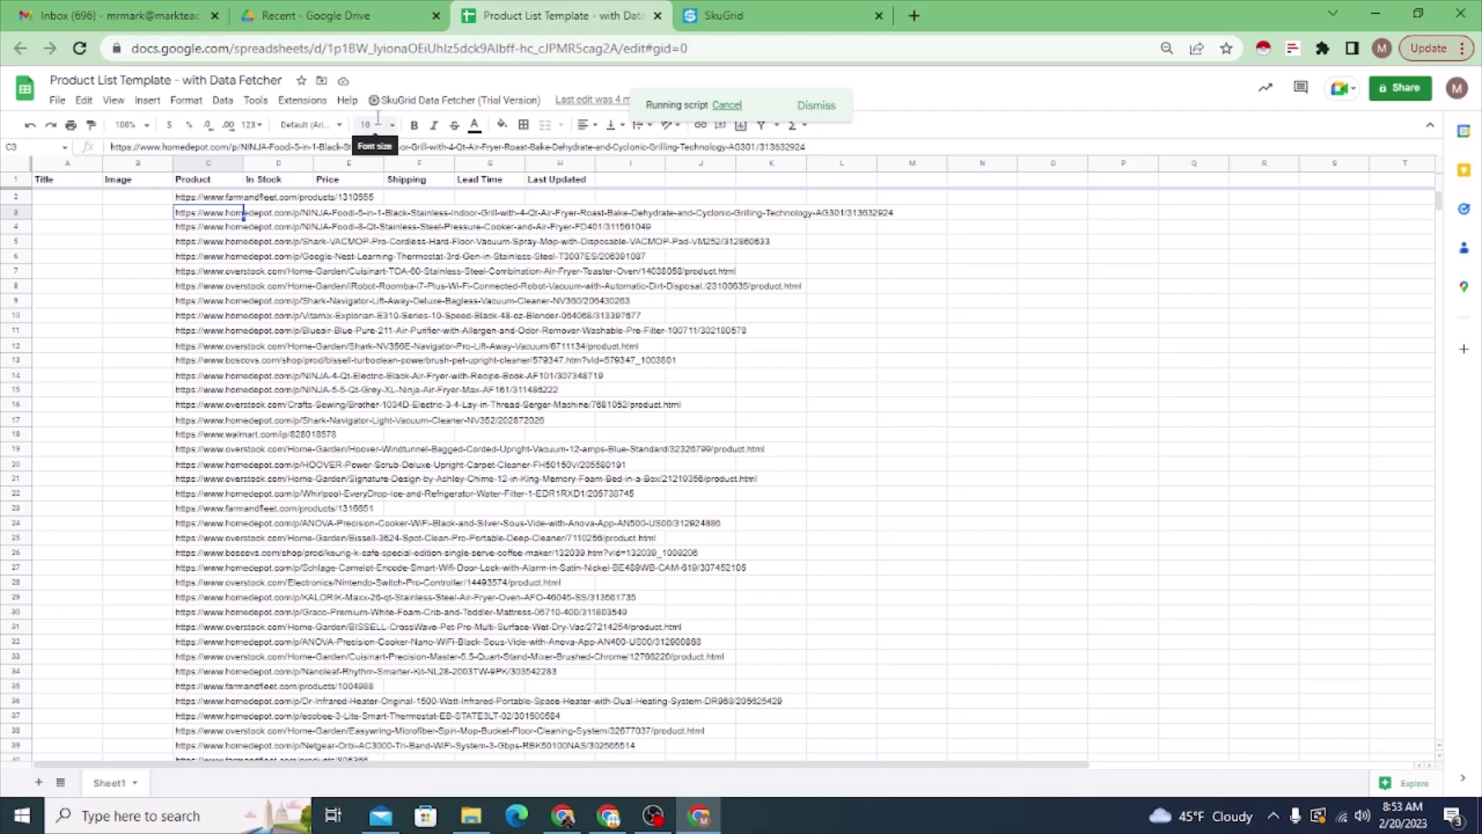
{"action": "left_click", "coordinate": [402, 101]}
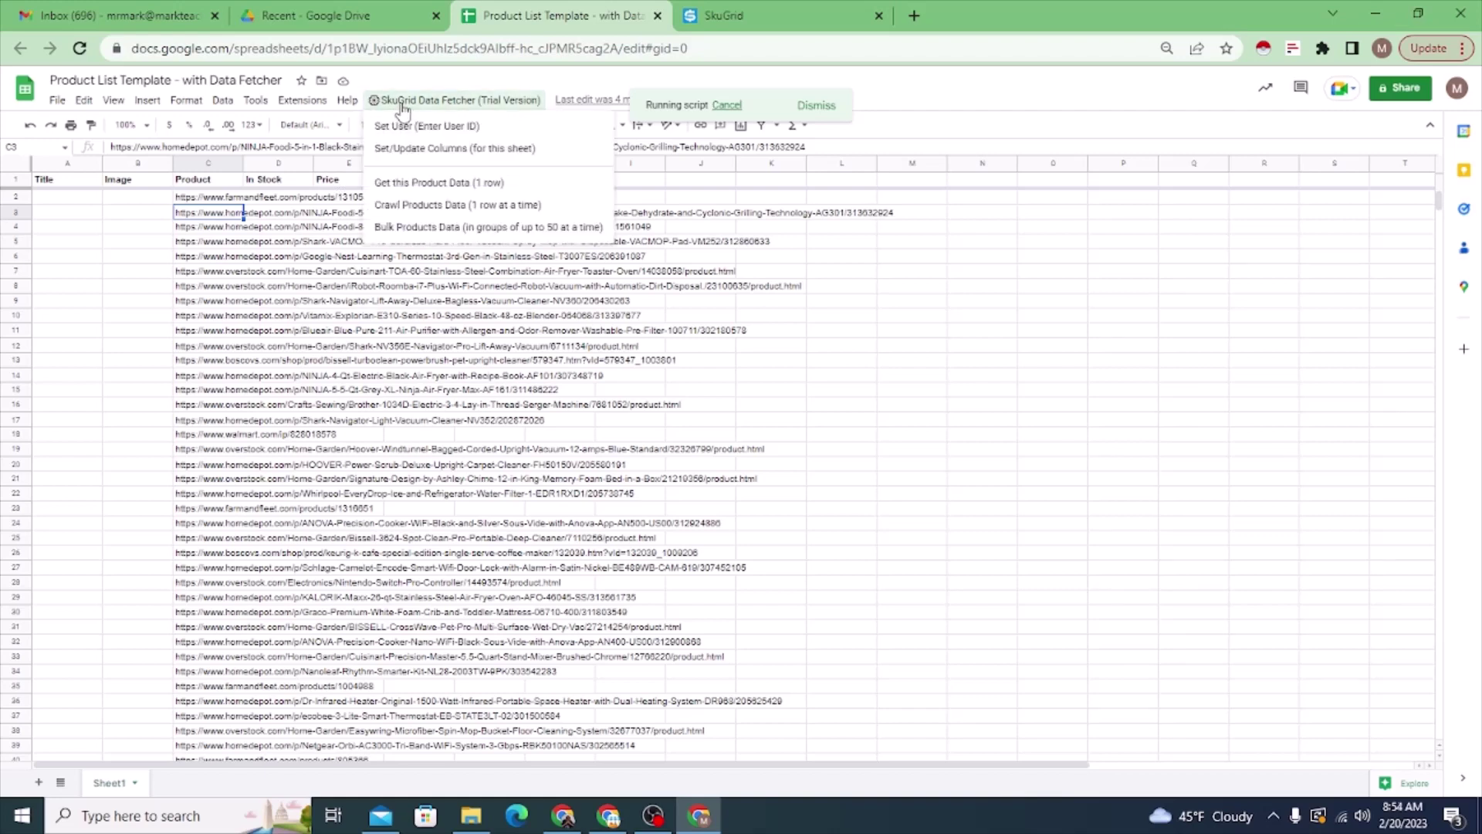
{"action": "left_click", "coordinate": [434, 183]}
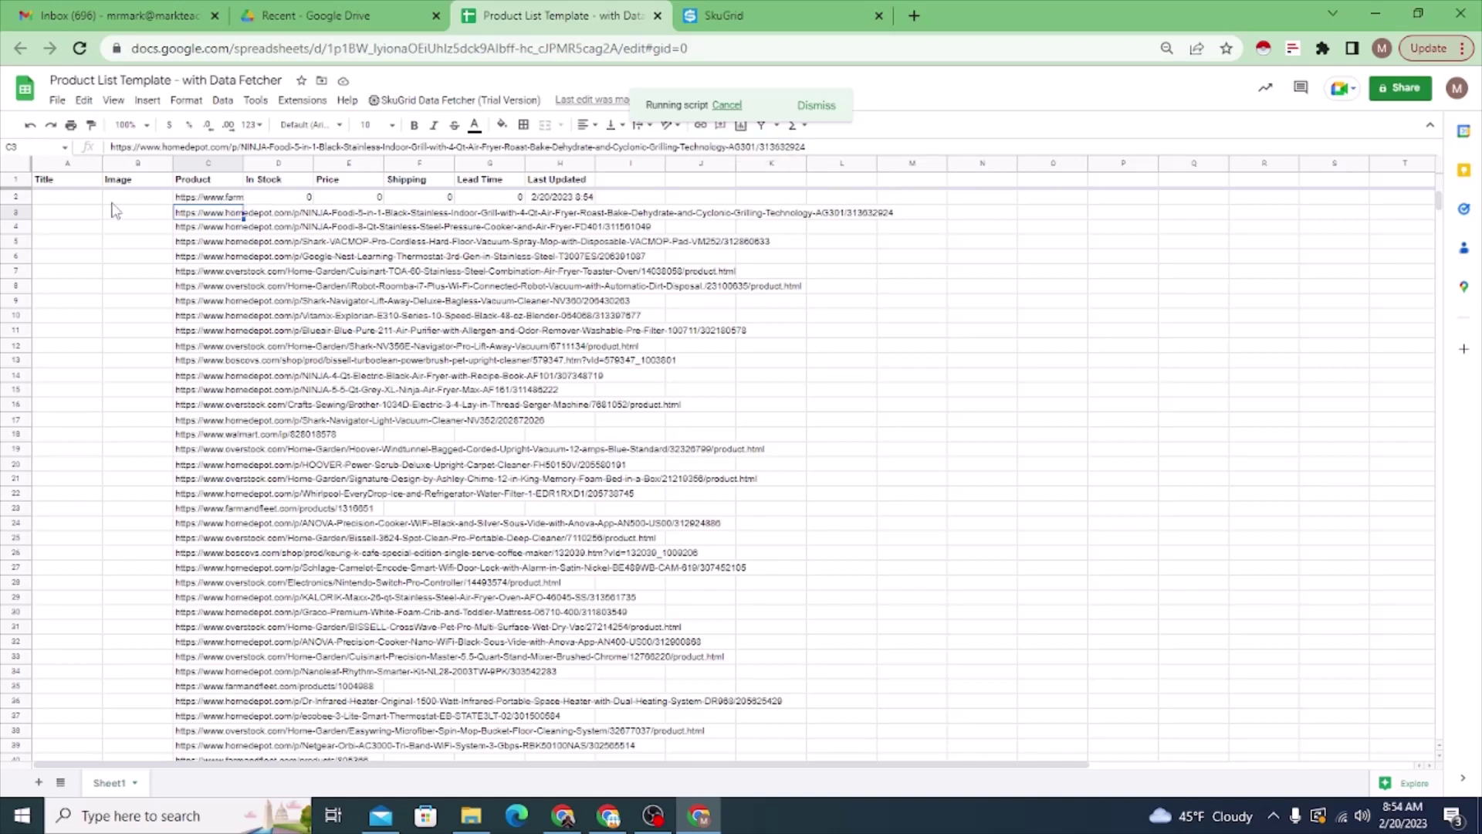
{"action": "left_click", "coordinate": [15, 196]}
{"action": "right_click", "coordinate": [16, 197]}
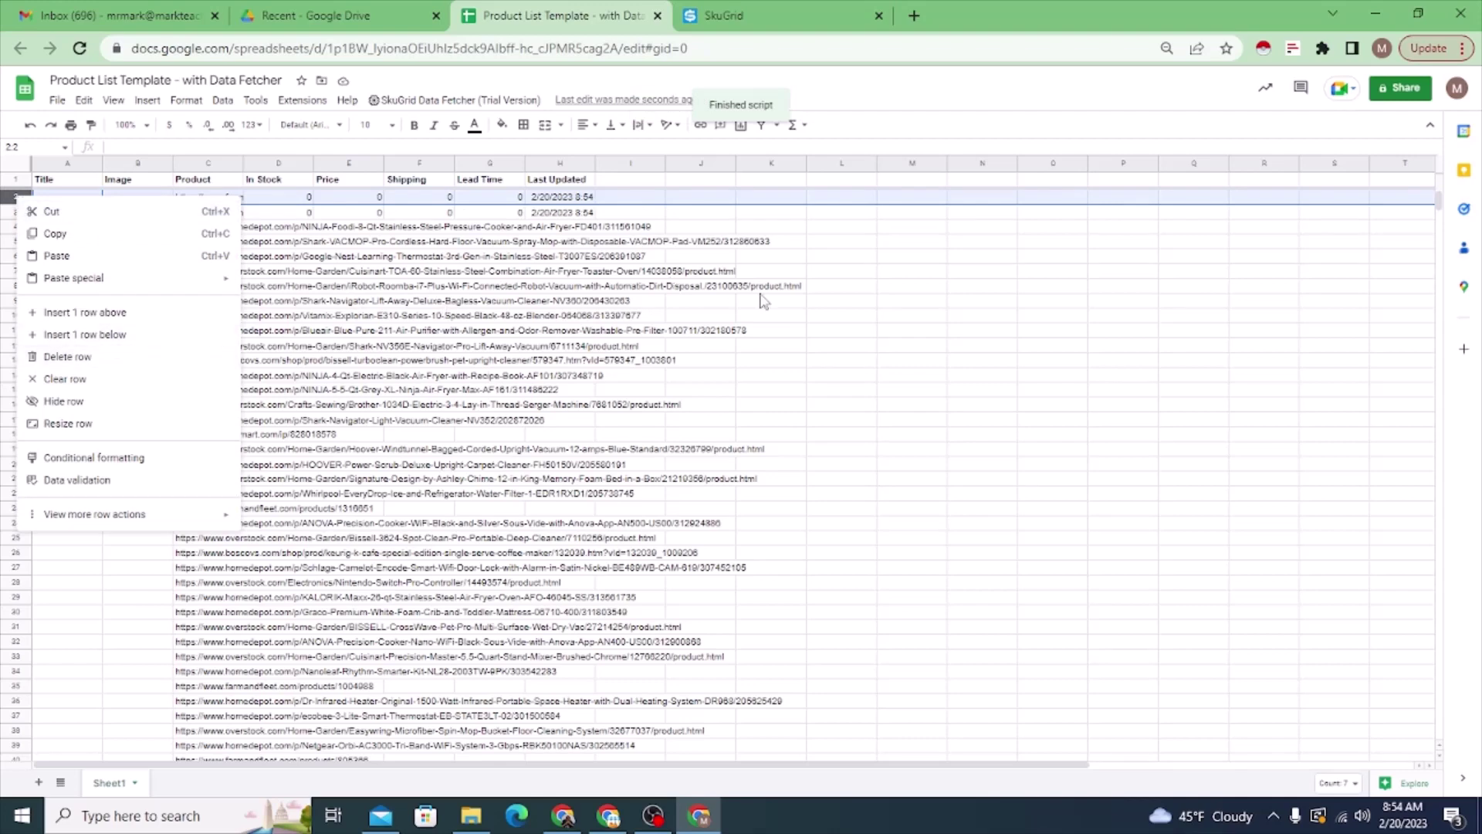
{"action": "left_click", "coordinate": [846, 301]}
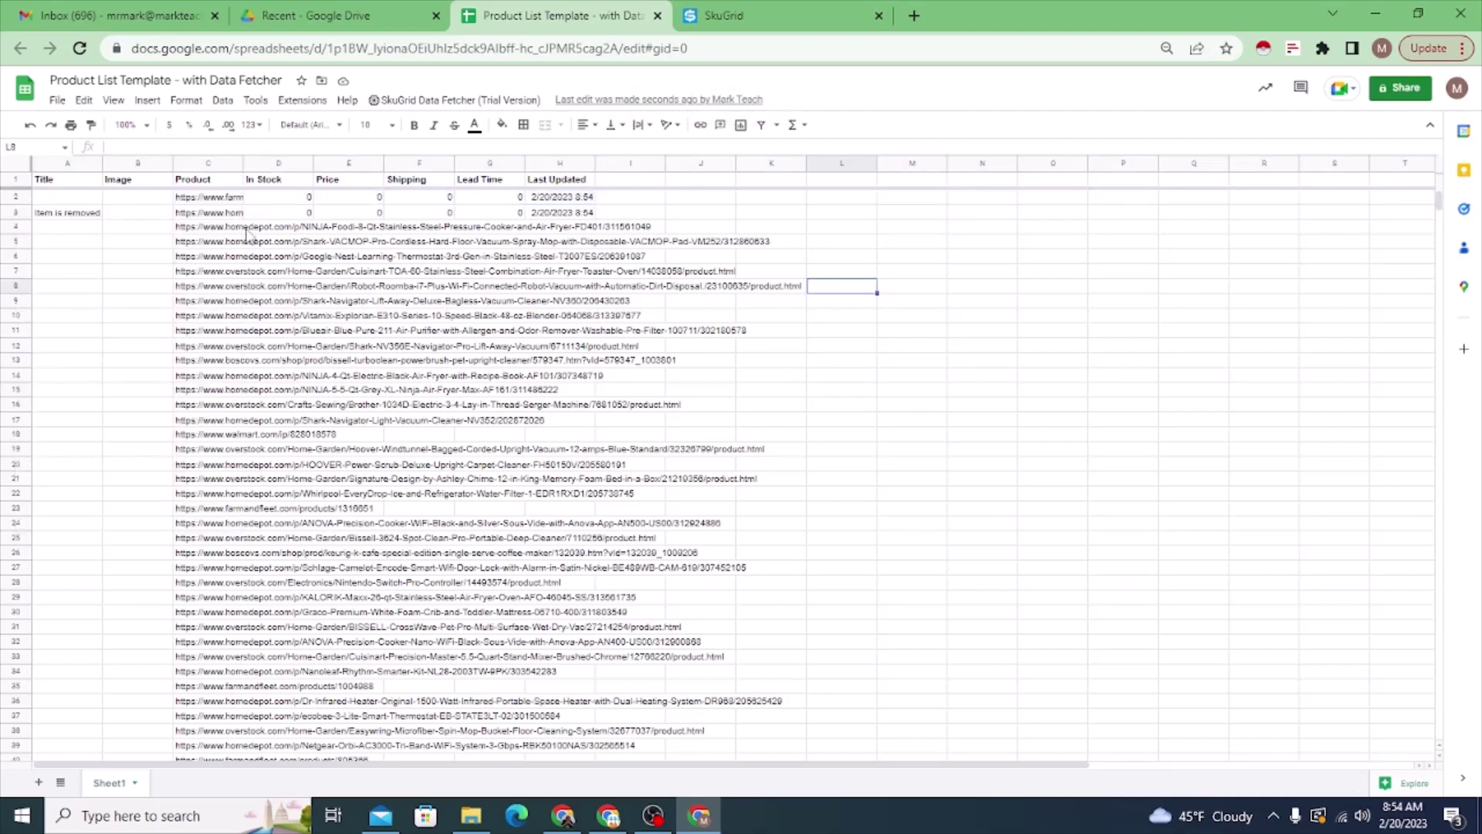
- Delete row 2, which holds the farmandfleet product
{"action": "left_click", "coordinate": [15, 196]}
{"action": "right_click", "coordinate": [16, 196]}
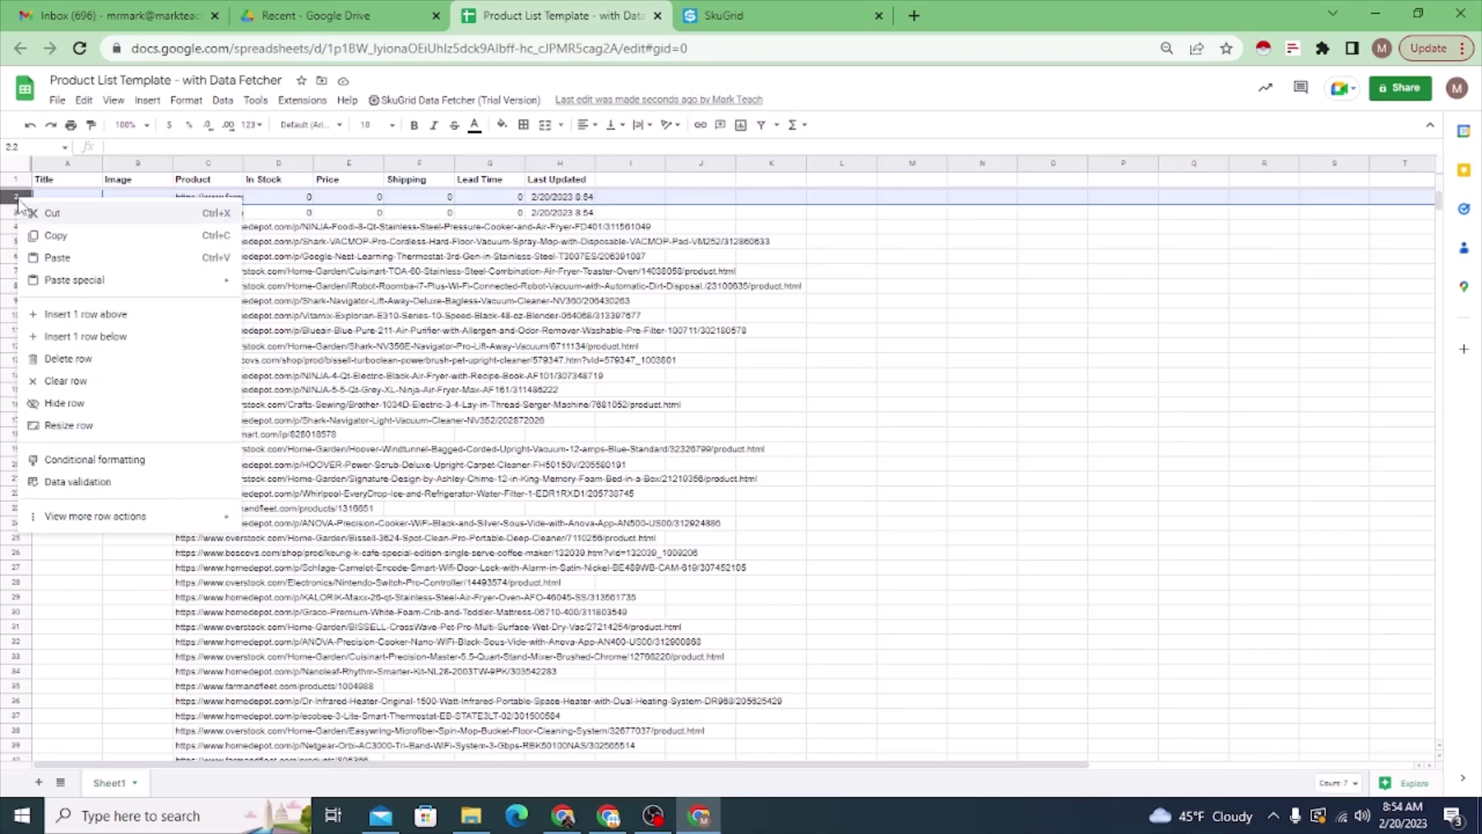
{"action": "left_click", "coordinate": [101, 363]}
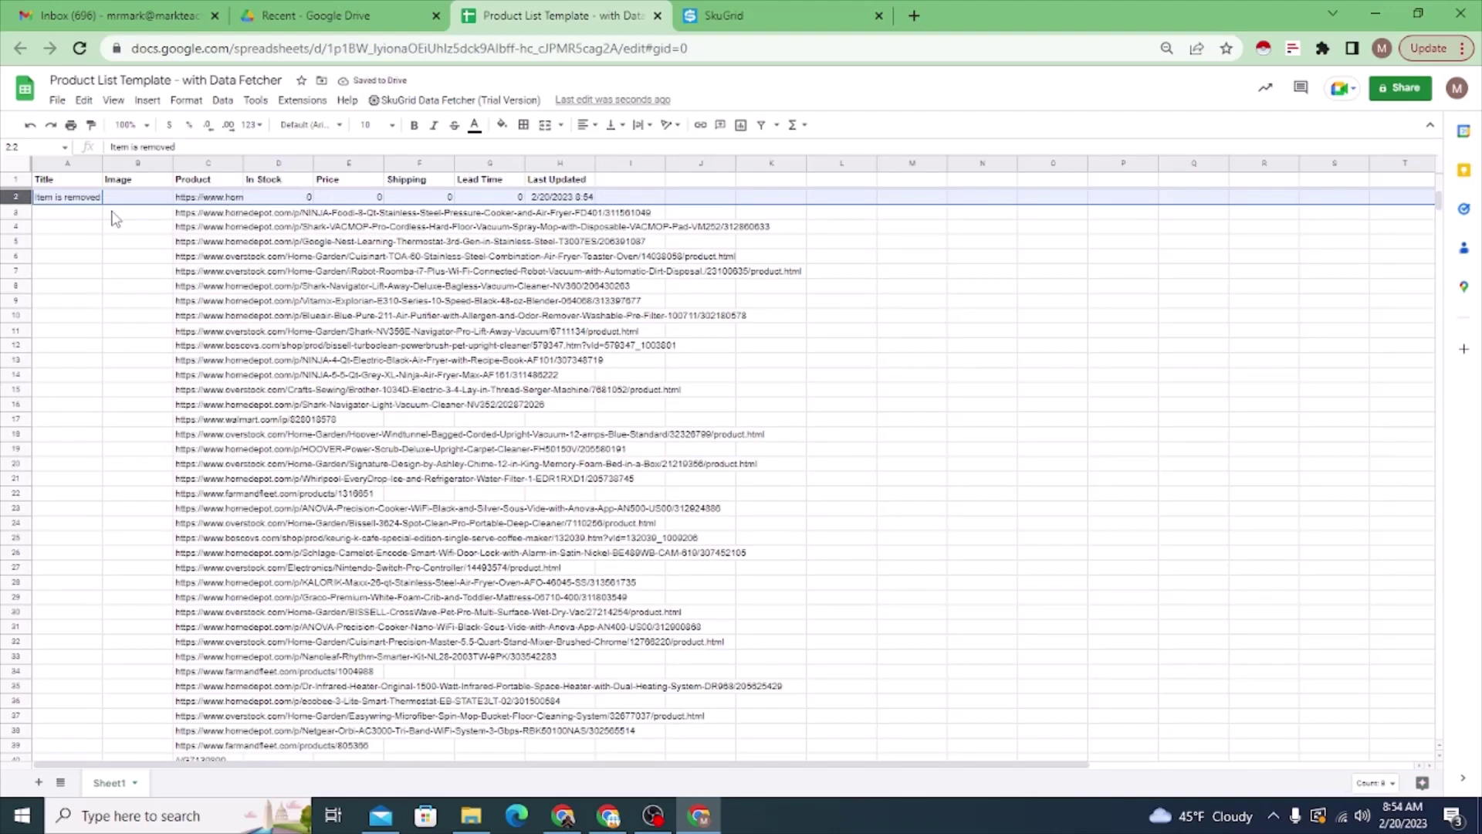
- Crawl the products' data one row at a time, starting from the link in cell C3
{"action": "left_click", "coordinate": [229, 197]}
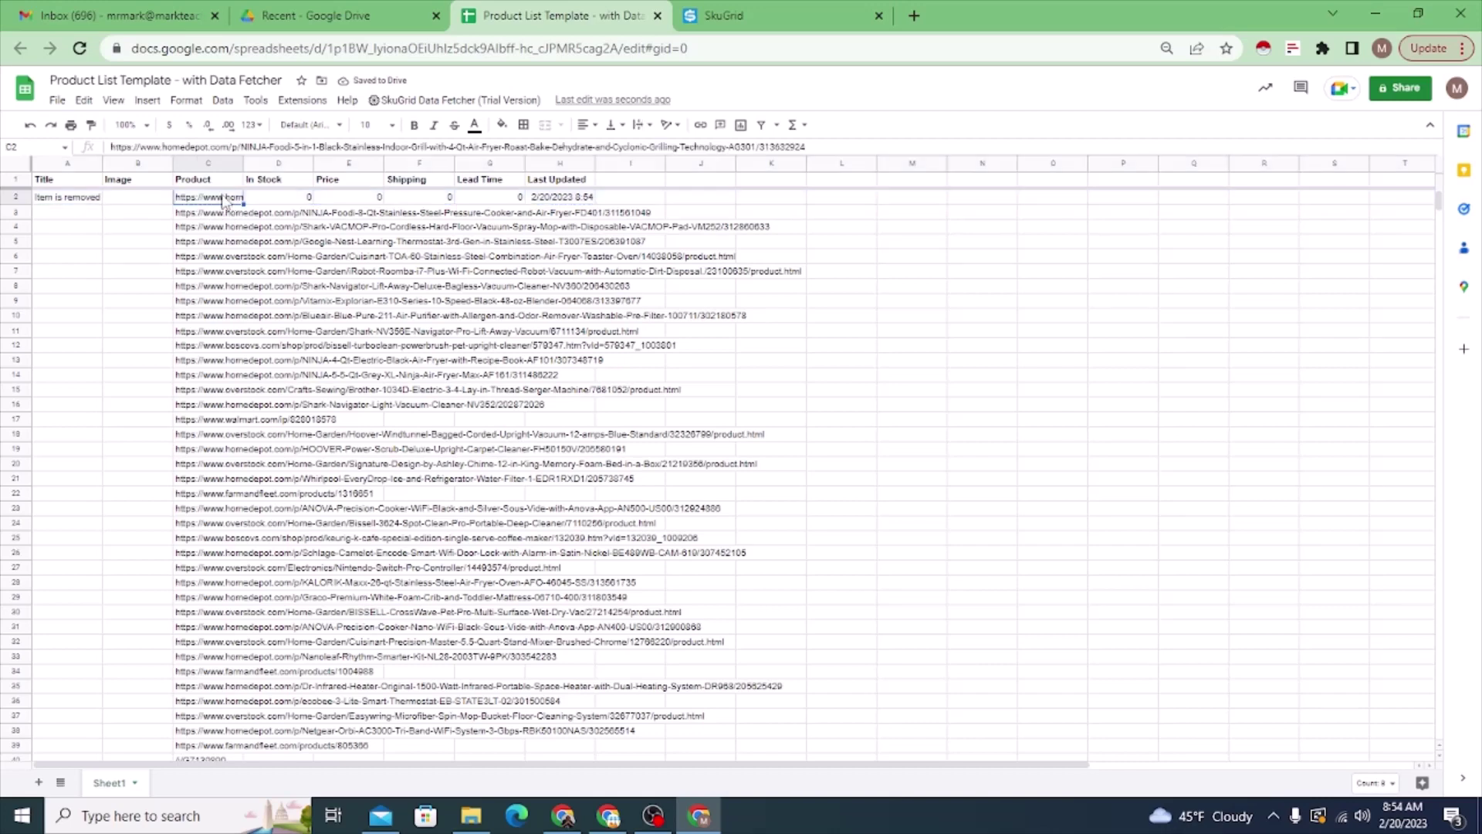
{"action": "left_click", "coordinate": [229, 214]}
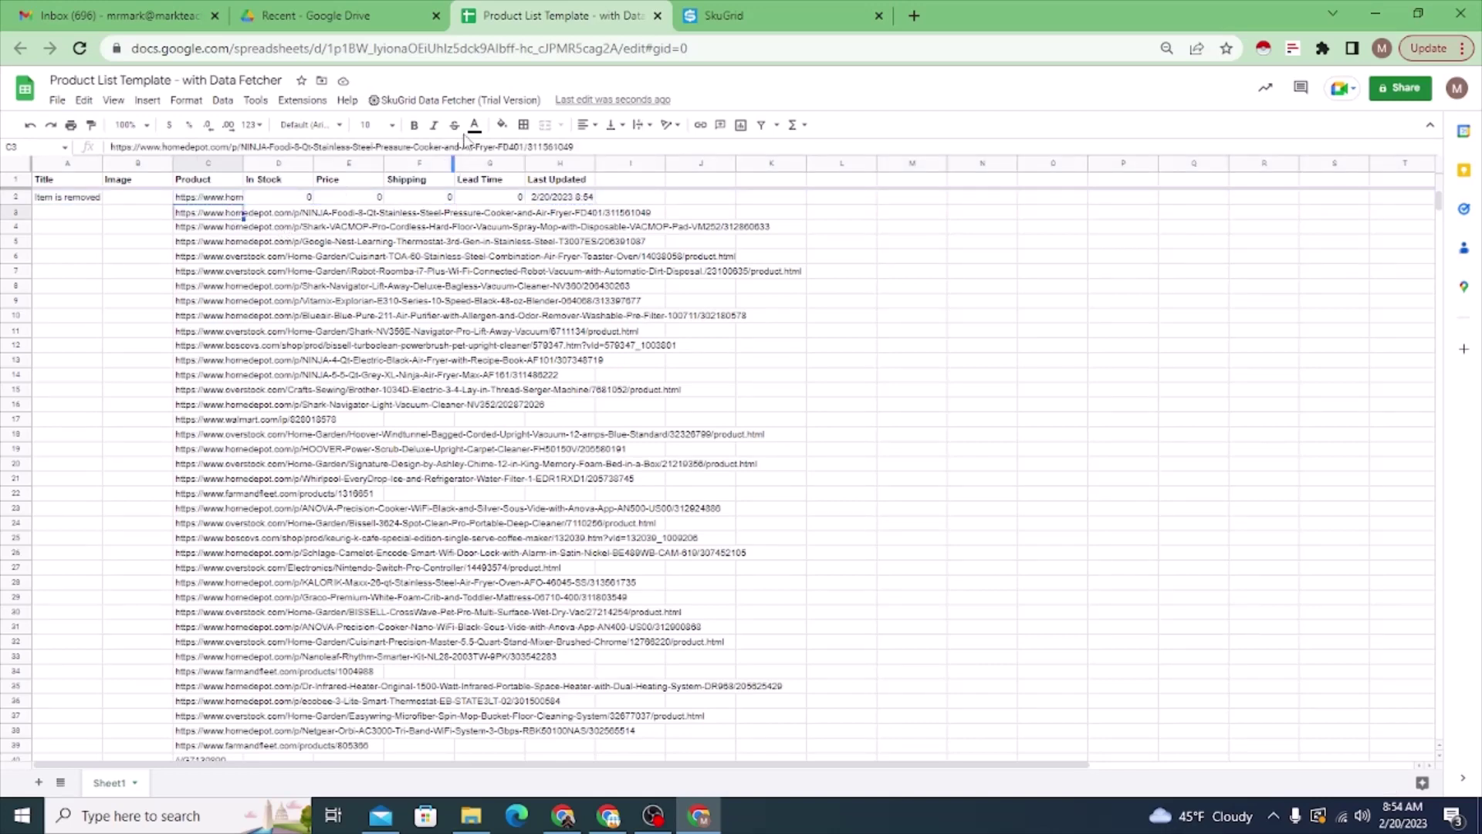
{"action": "left_click", "coordinate": [462, 101]}
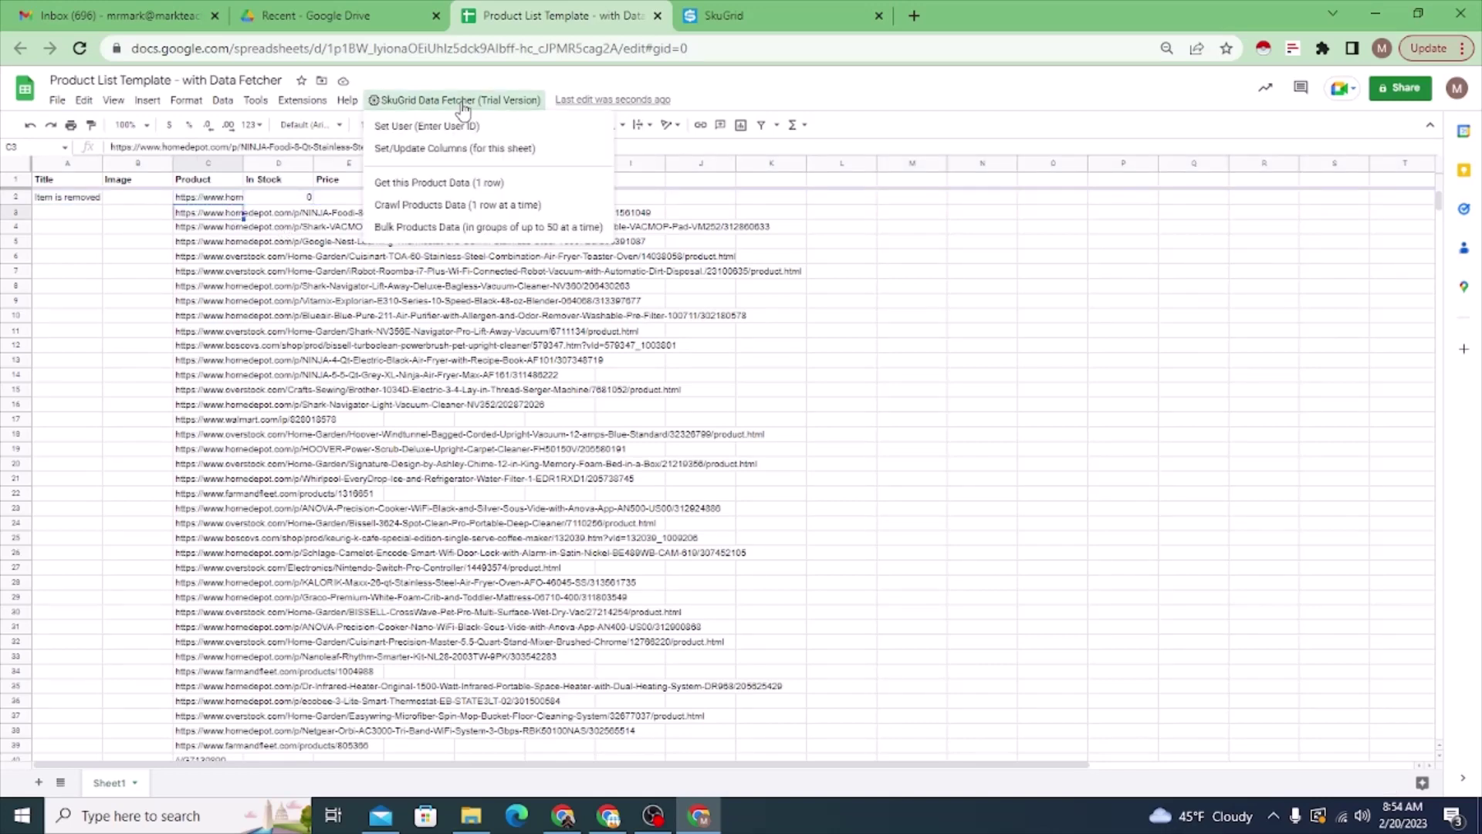
{"action": "left_click", "coordinate": [468, 206]}
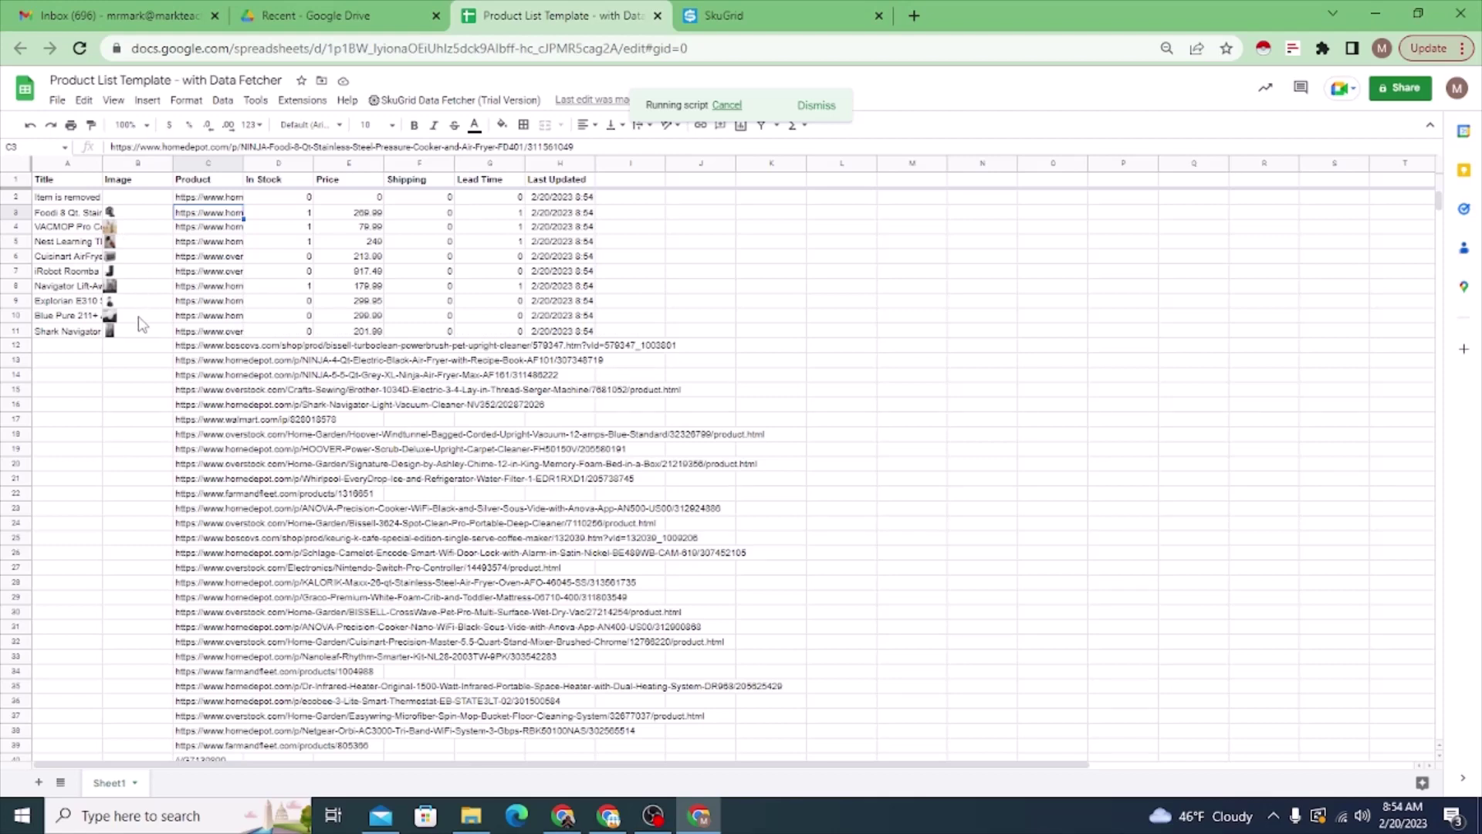
- Wrap the text in the Product column and make the column somewhat wider
{"action": "left_click", "coordinate": [193, 160]}
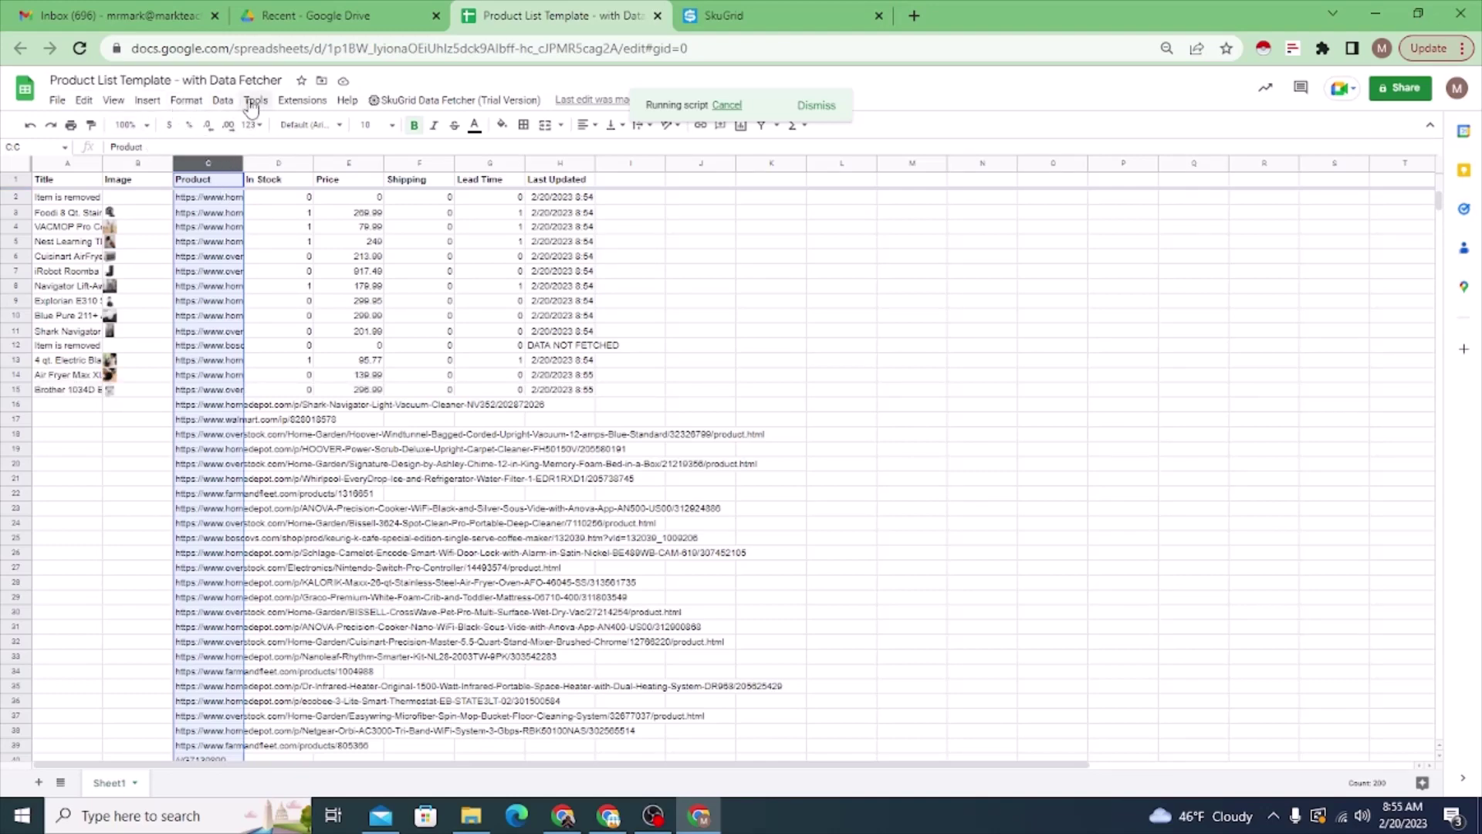
{"action": "left_click", "coordinate": [198, 106]}
{"action": "mouse_move", "coordinate": [348, 226]}
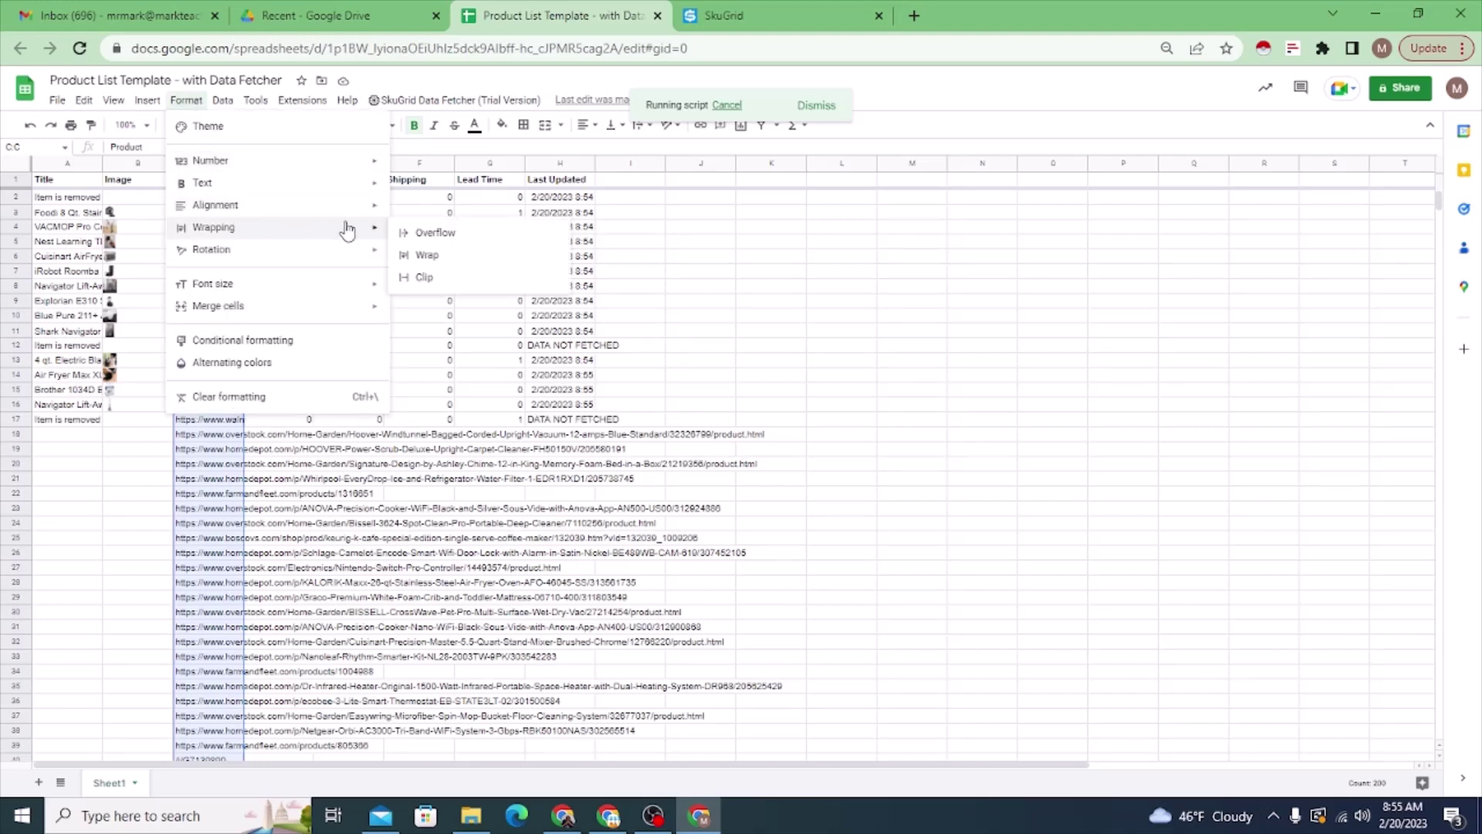
{"action": "left_click", "coordinate": [438, 257]}
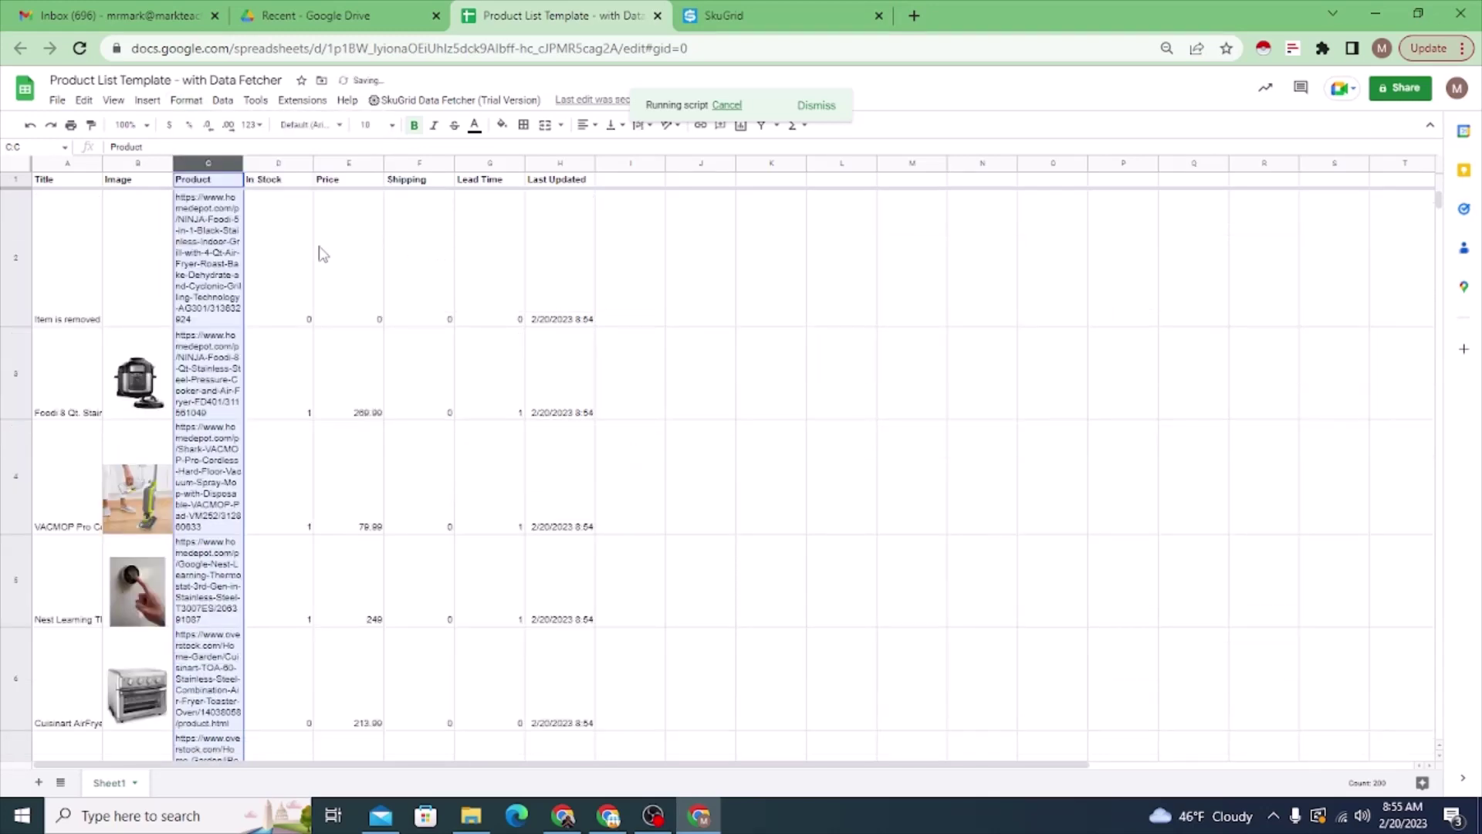
{"action": "left_click_drag", "start_coordinate": [244, 162], "coordinate": [275, 164]}
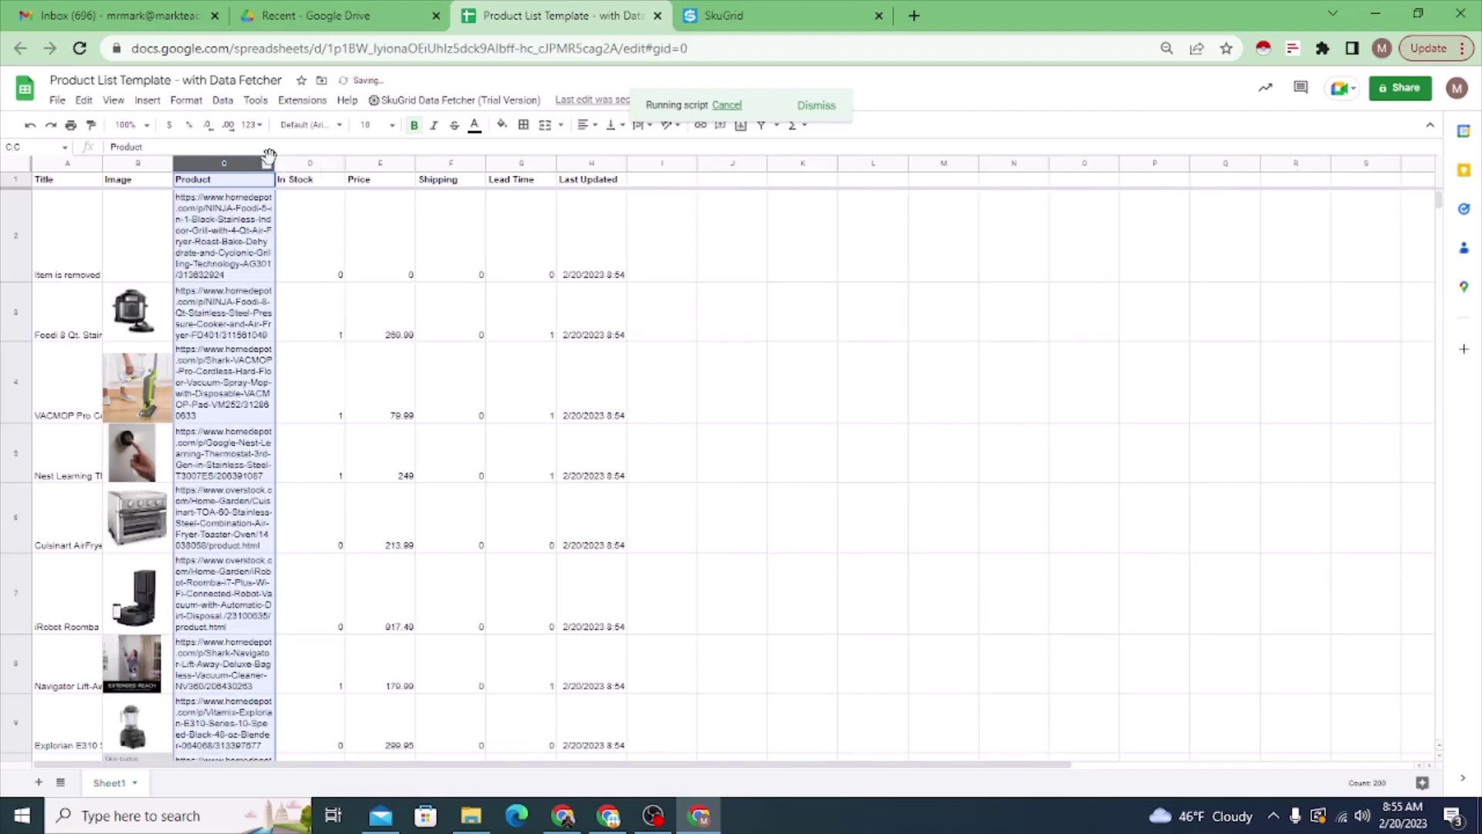
- Review the crawled stock, price, shipping and lead time data down the product rows while the one-row-at-a-time crawl runs
{"action": "scroll", "coordinate": [349, 351], "scroll_direction": "down", "scroll_amount": 5}
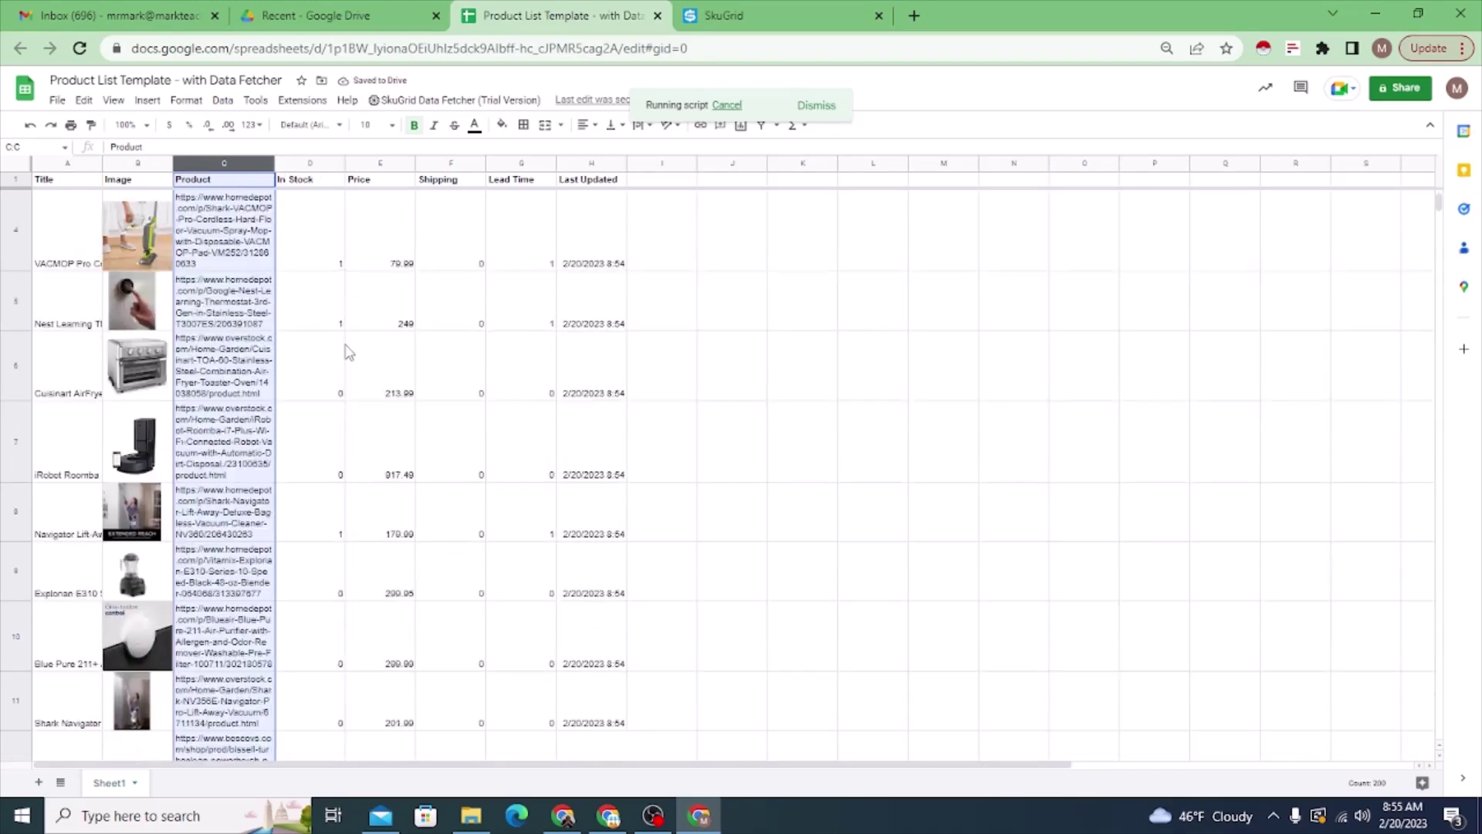
{"action": "scroll", "coordinate": [349, 354], "scroll_direction": "down", "scroll_amount": 5}
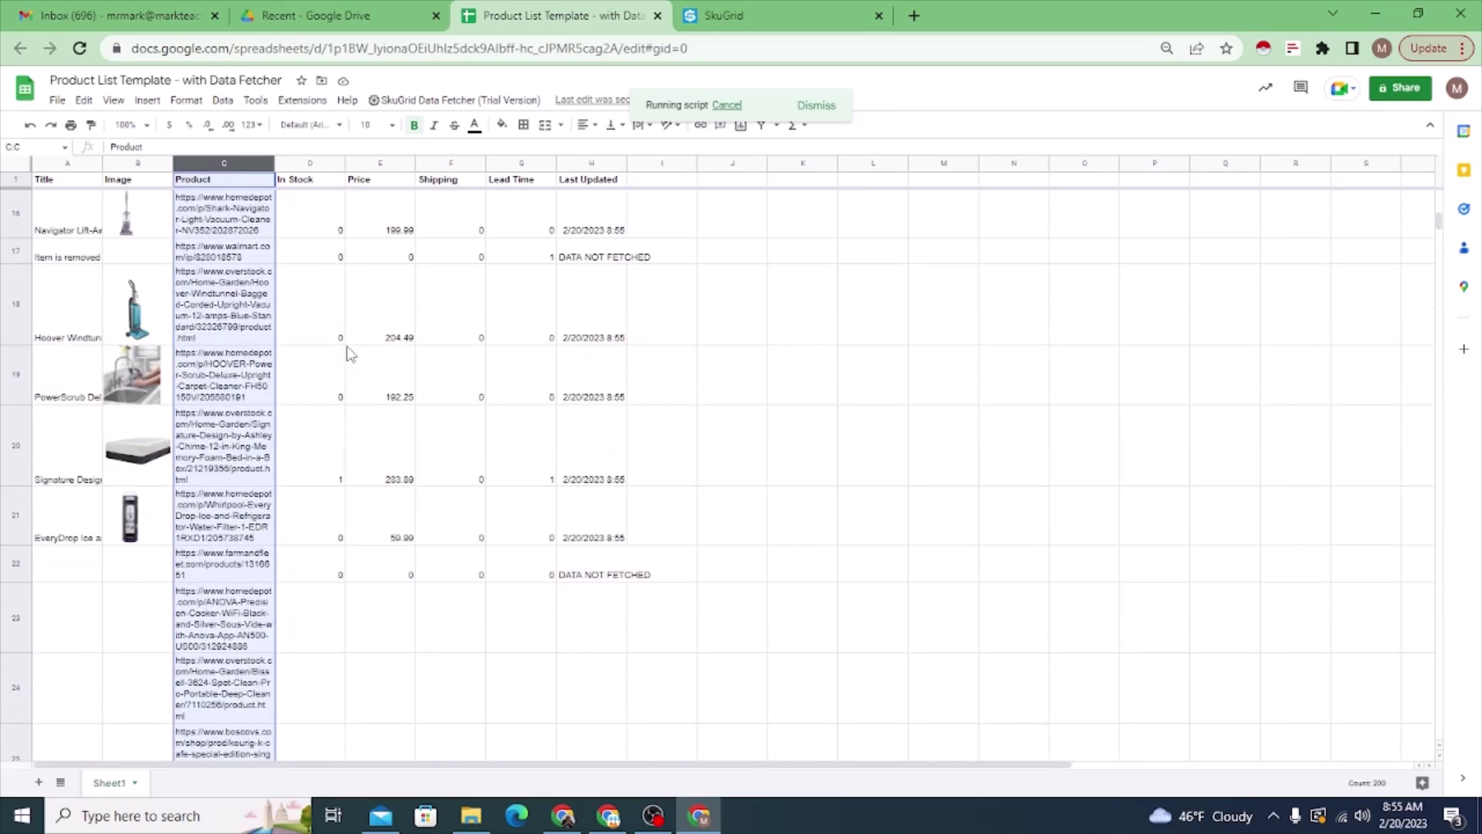
{"action": "scroll", "coordinate": [330, 333], "scroll_direction": "down", "scroll_amount": 2}
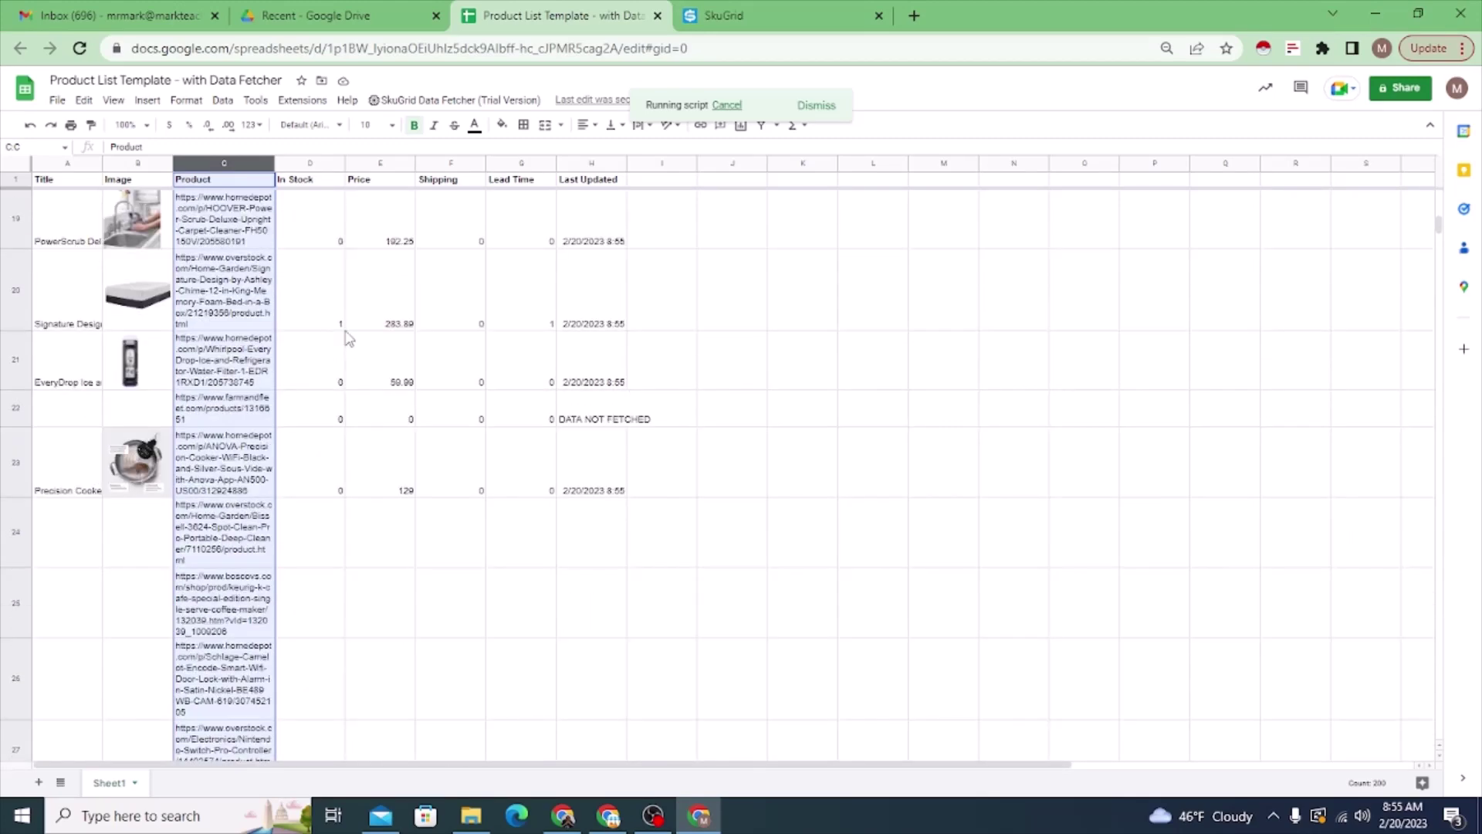
{"action": "scroll", "coordinate": [349, 341], "scroll_direction": "down", "scroll_amount": 1}
{"action": "scroll", "coordinate": [358, 352], "scroll_direction": "down", "scroll_amount": 1}
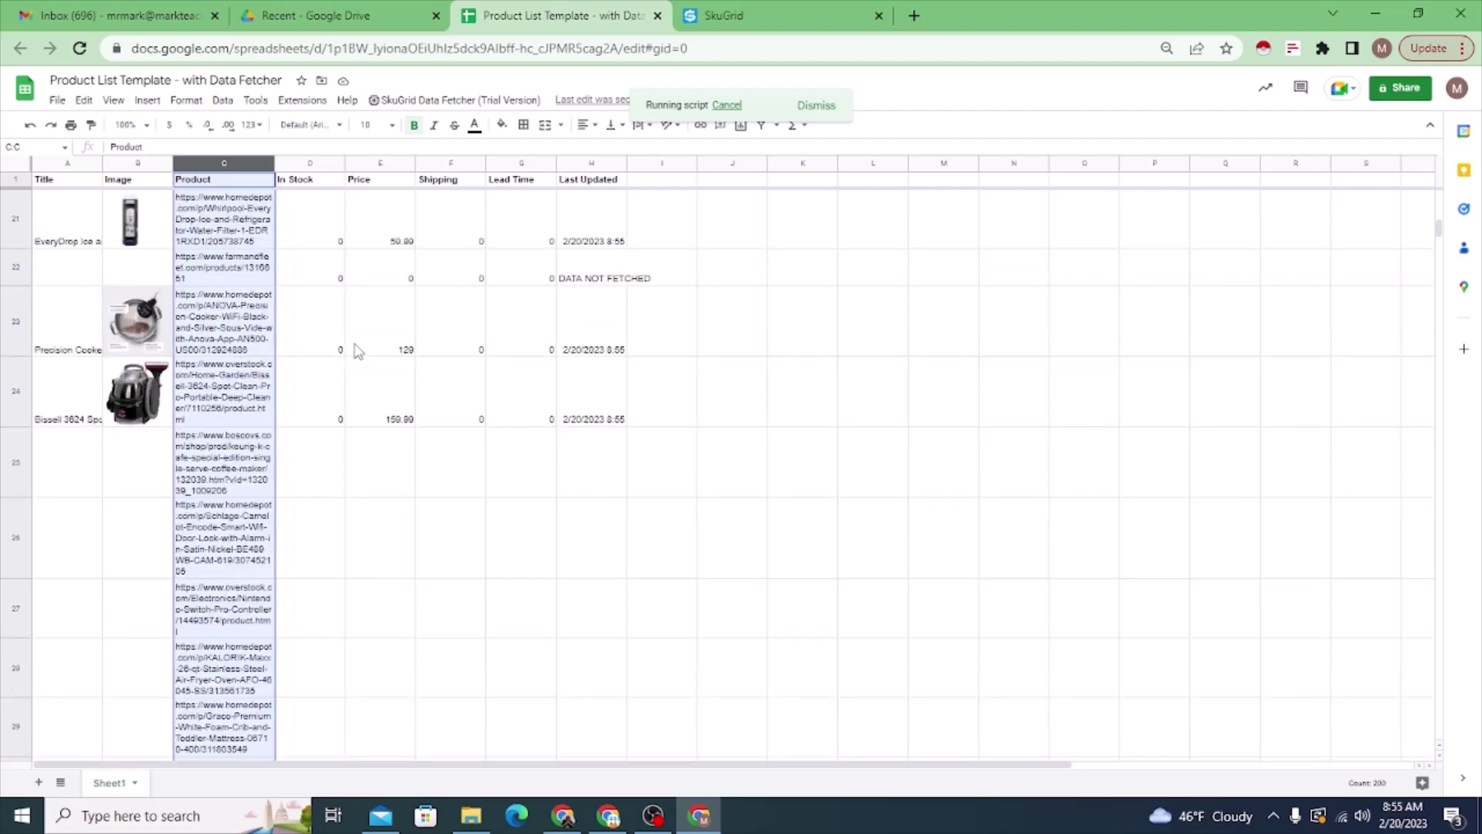
{"action": "scroll", "coordinate": [357, 351], "scroll_direction": "down", "scroll_amount": 1}
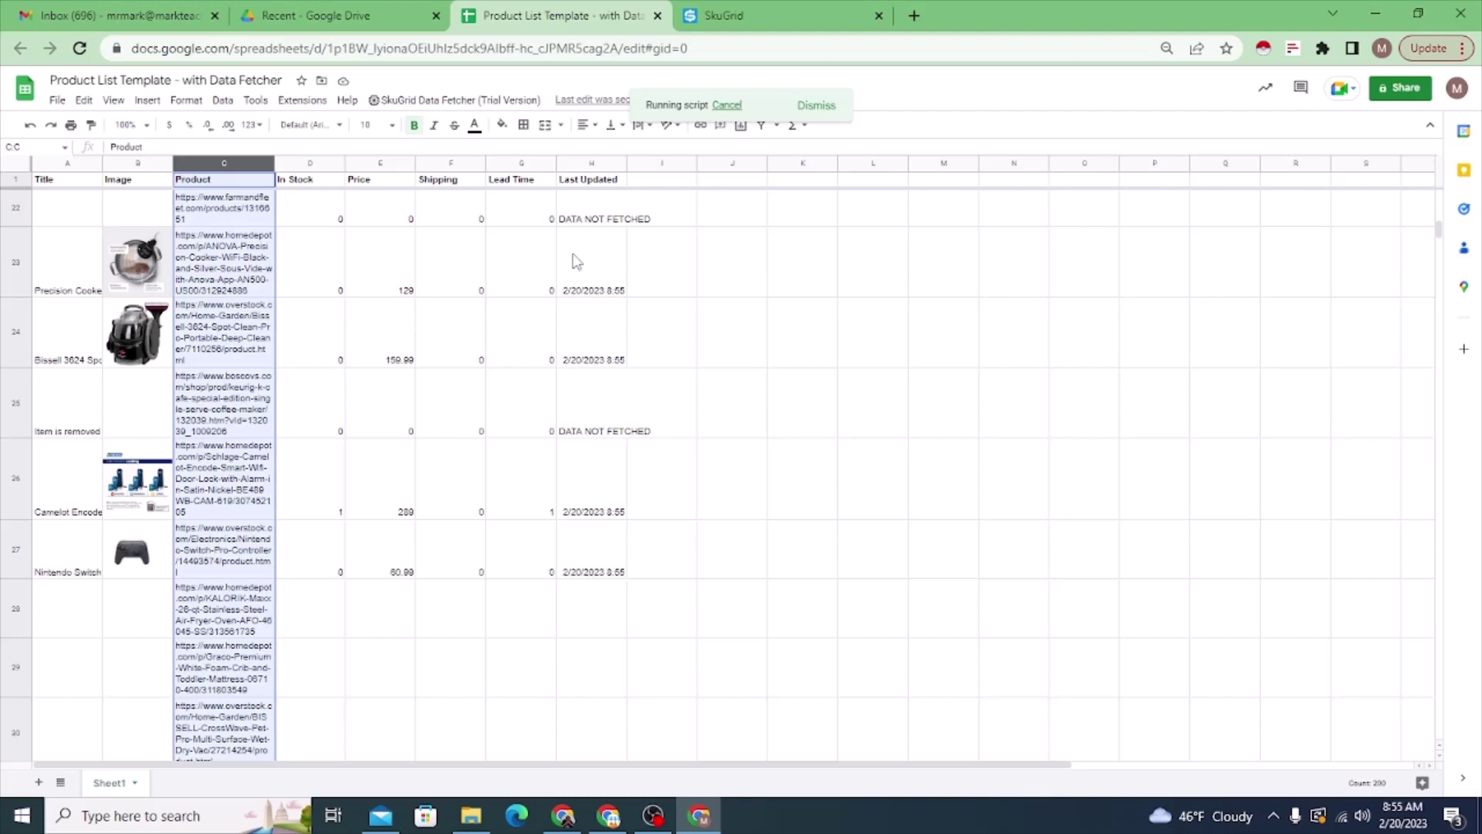
{"action": "scroll", "coordinate": [473, 447], "scroll_direction": "down", "scroll_amount": 4}
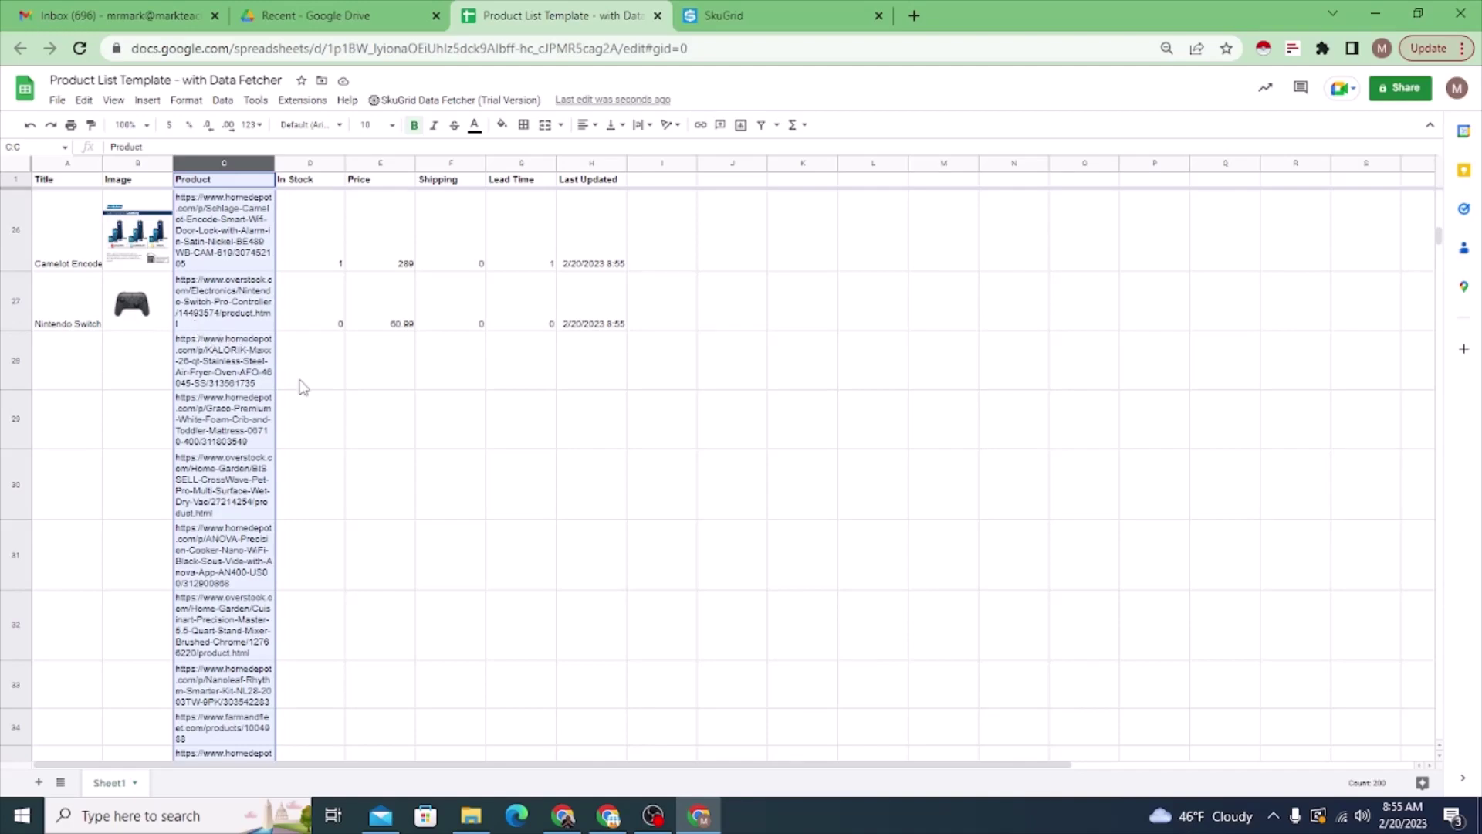
{"action": "scroll", "coordinate": [304, 387], "scroll_direction": "up", "scroll_amount": 7}
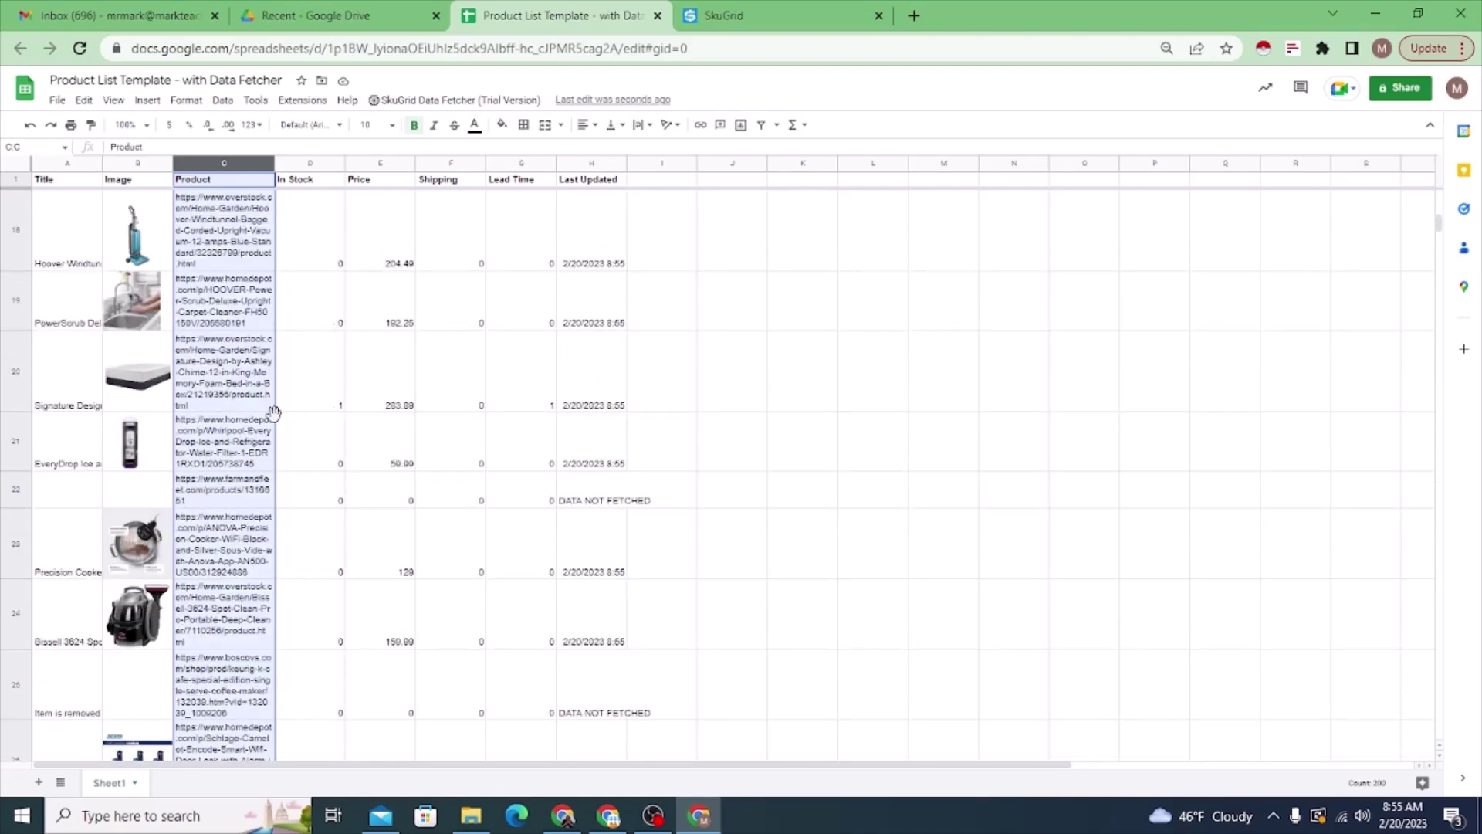
{"action": "scroll", "coordinate": [293, 426], "scroll_direction": "down", "scroll_amount": 7}
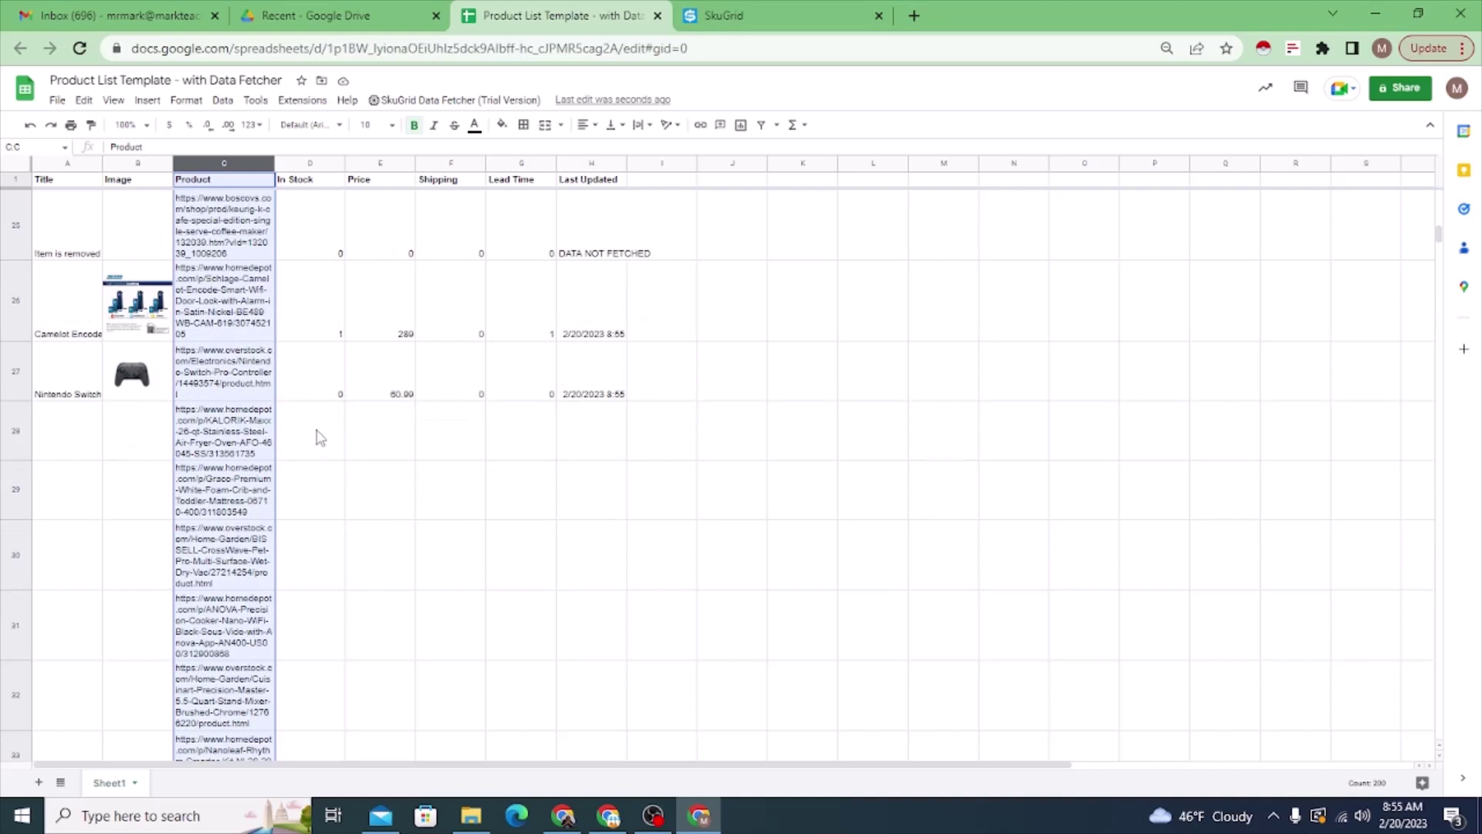
- Start the bulk products data fetch in groups of up to 50, beginning from row 28
{"action": "left_click", "coordinate": [318, 437]}
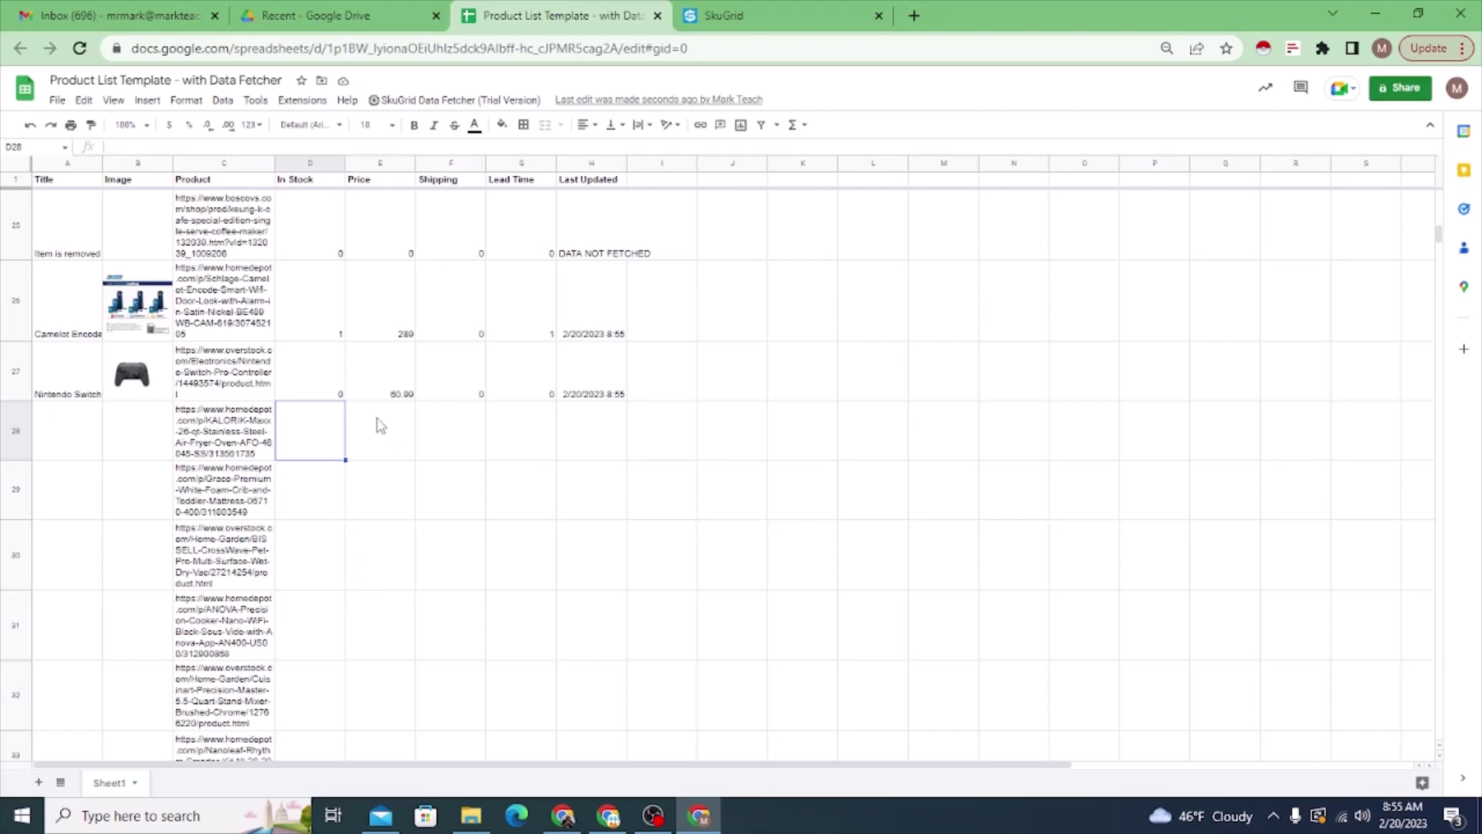
{"action": "left_click", "coordinate": [403, 100]}
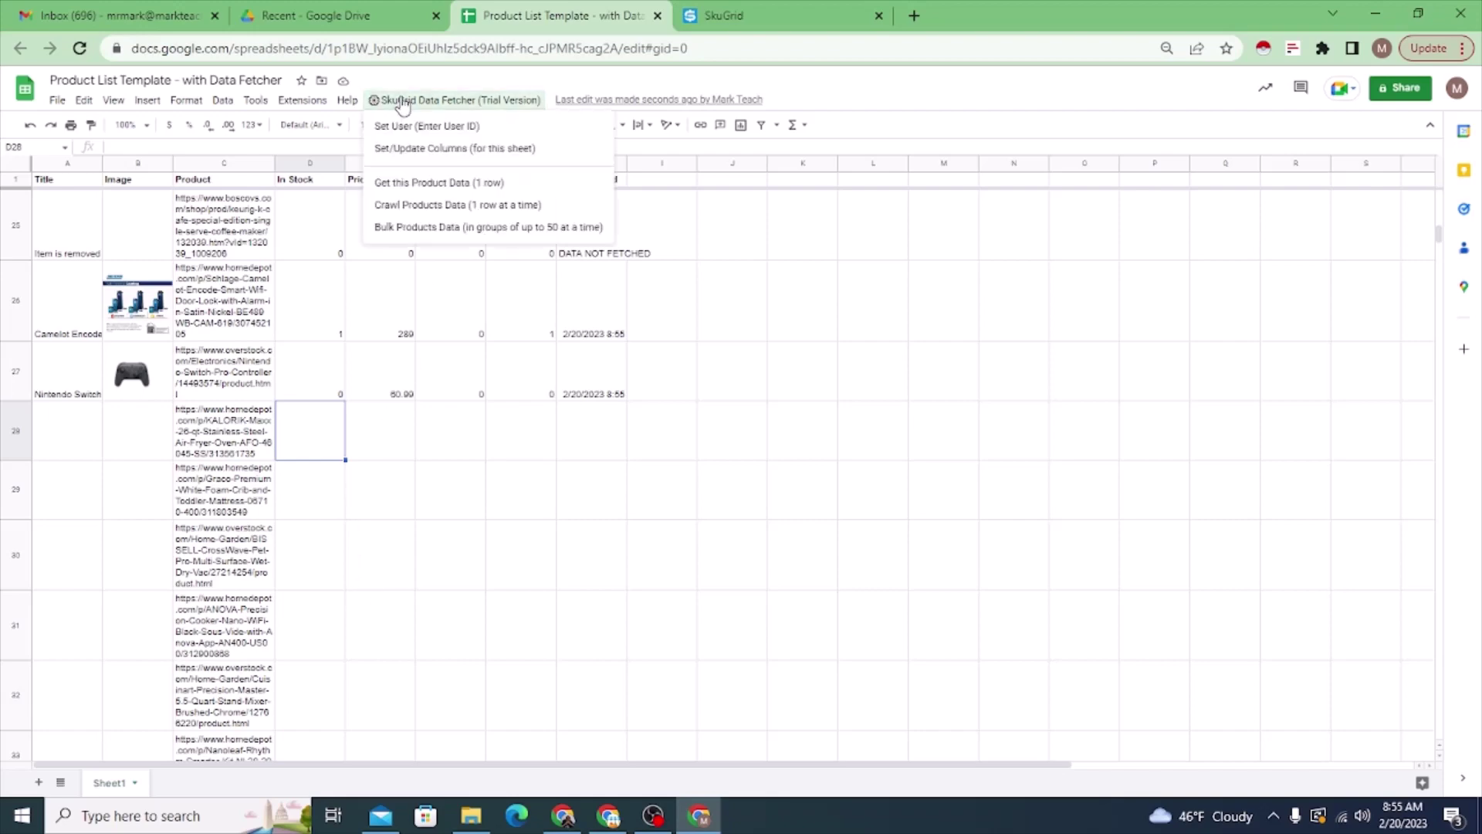
{"action": "left_click", "coordinate": [433, 227]}
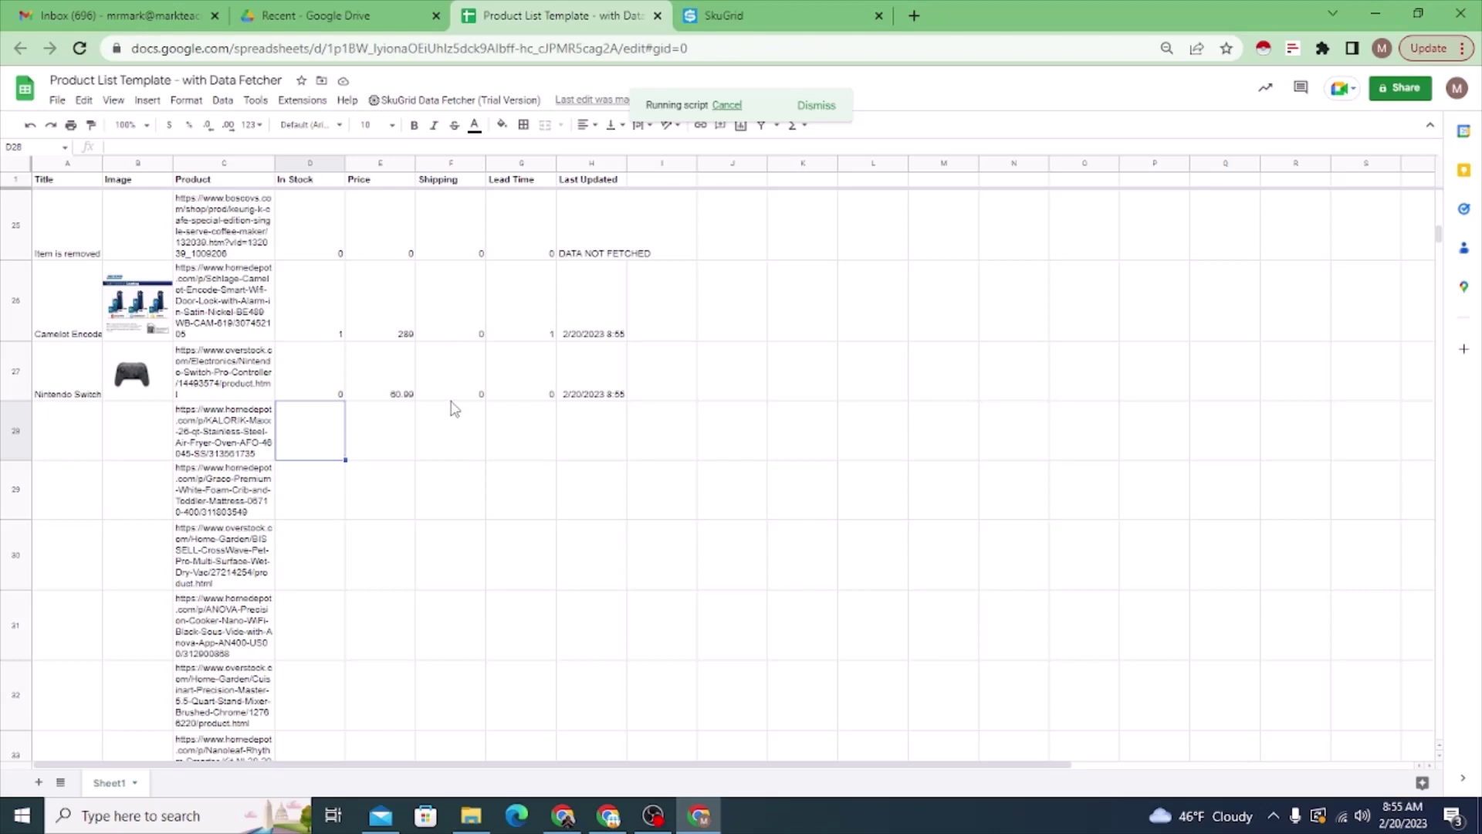
{"action": "left_click", "coordinate": [429, 101]}
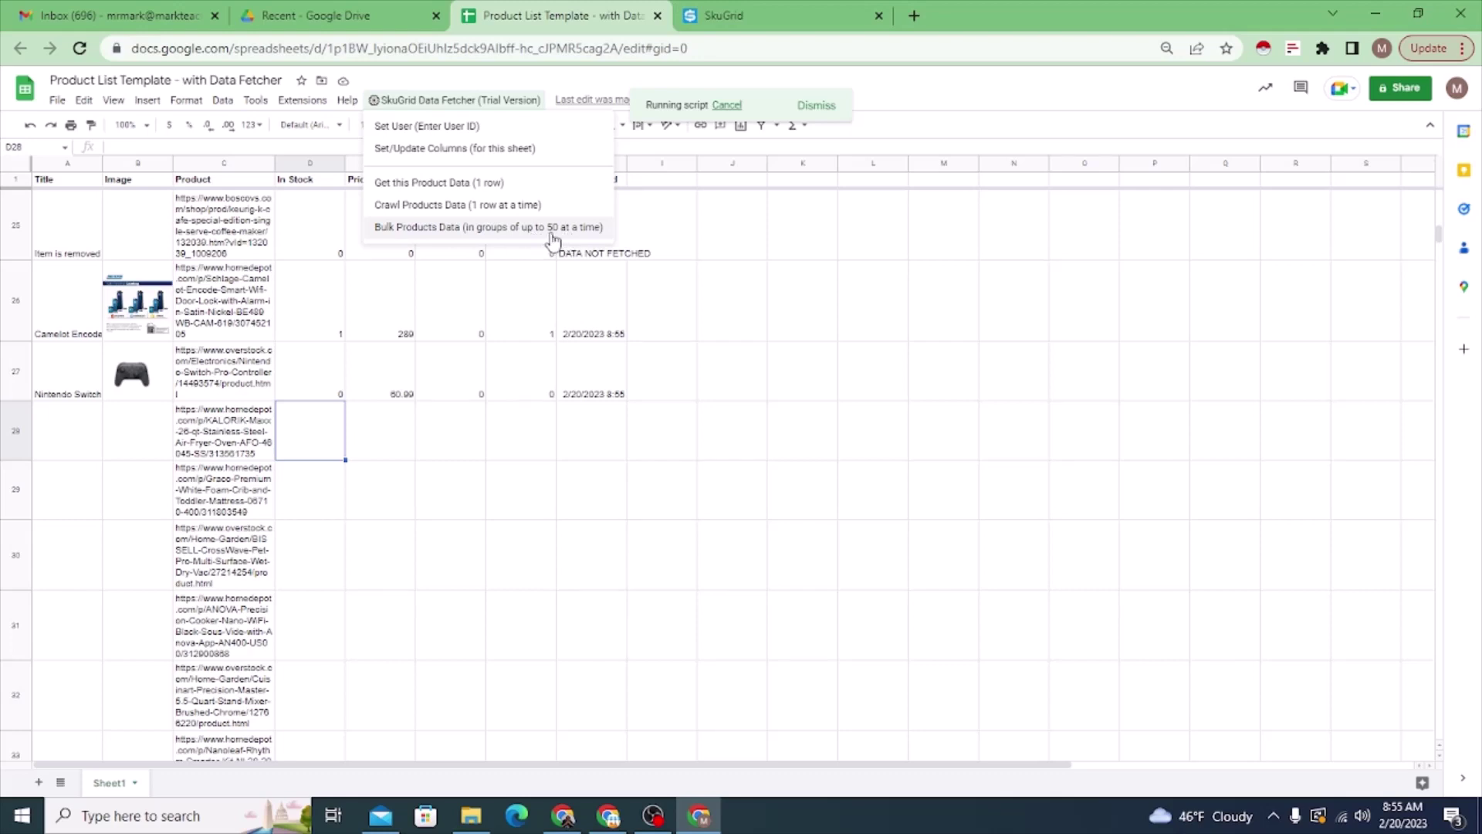
{"action": "left_click", "coordinate": [386, 446]}
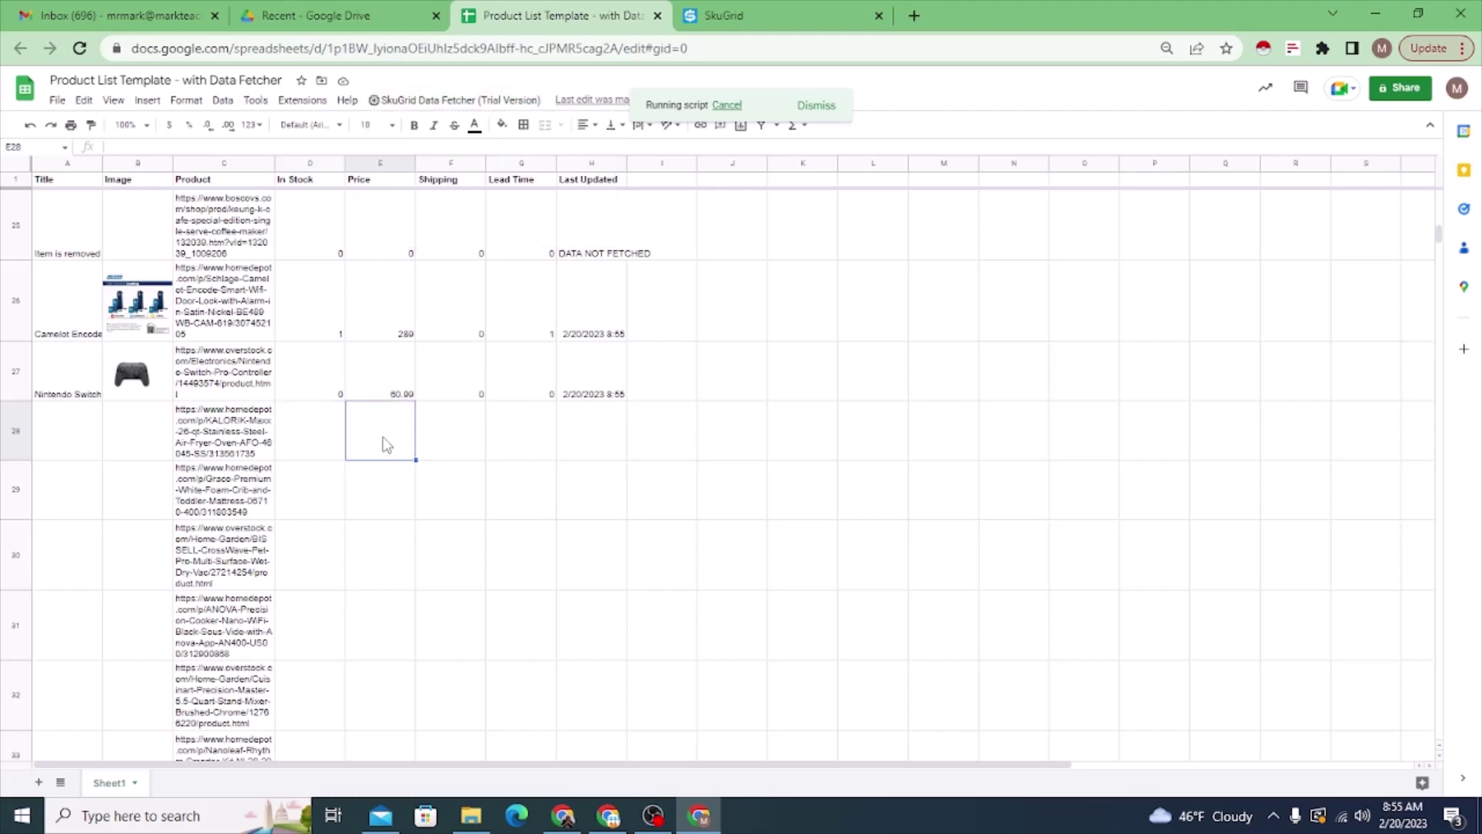
{"action": "left_click", "coordinate": [309, 433]}
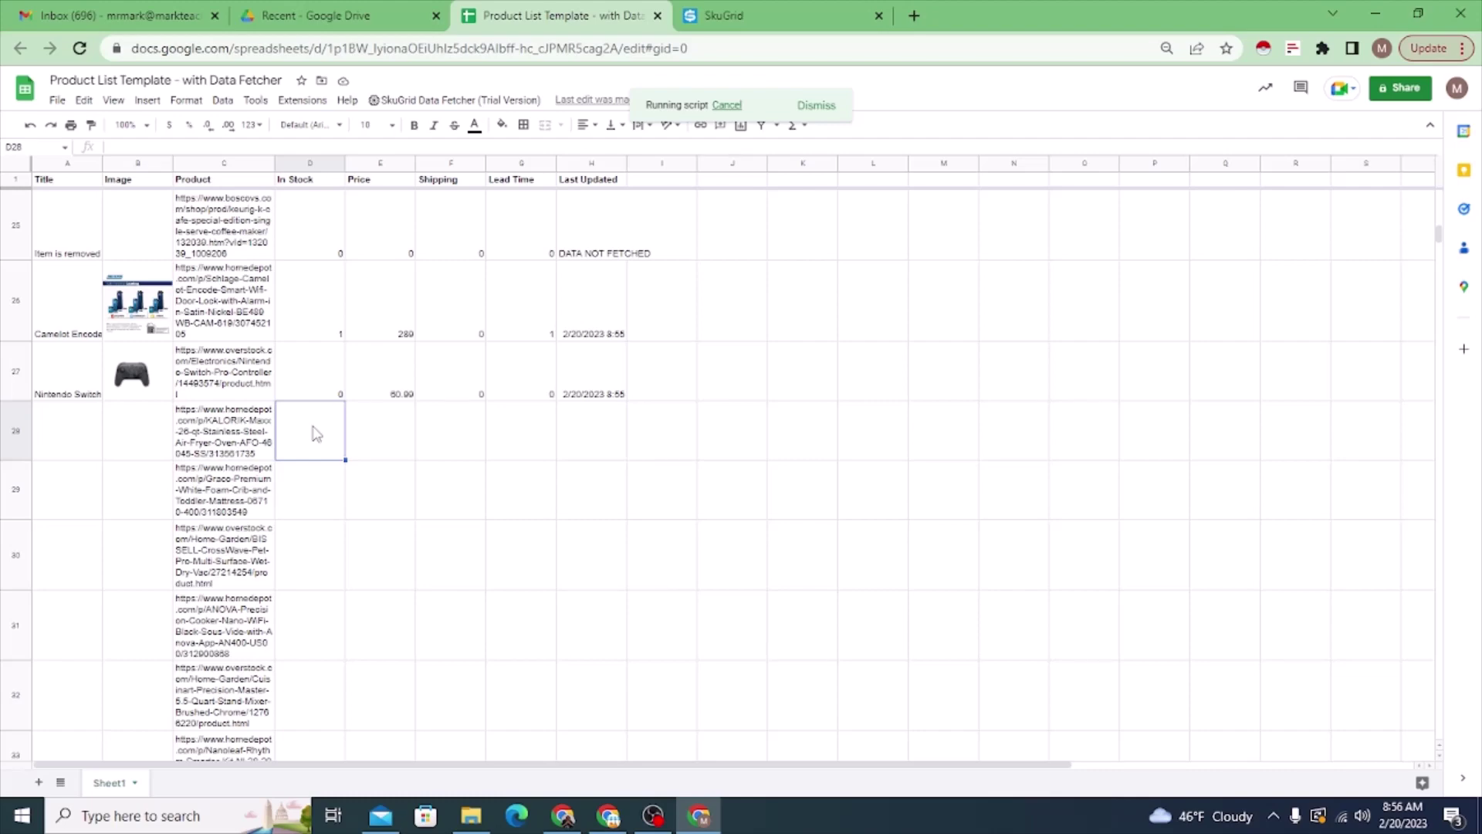
- Look through the product links from row 28 down to about row 75 and return to row 28
{"action": "scroll", "coordinate": [294, 456], "scroll_direction": "down", "scroll_amount": 2}
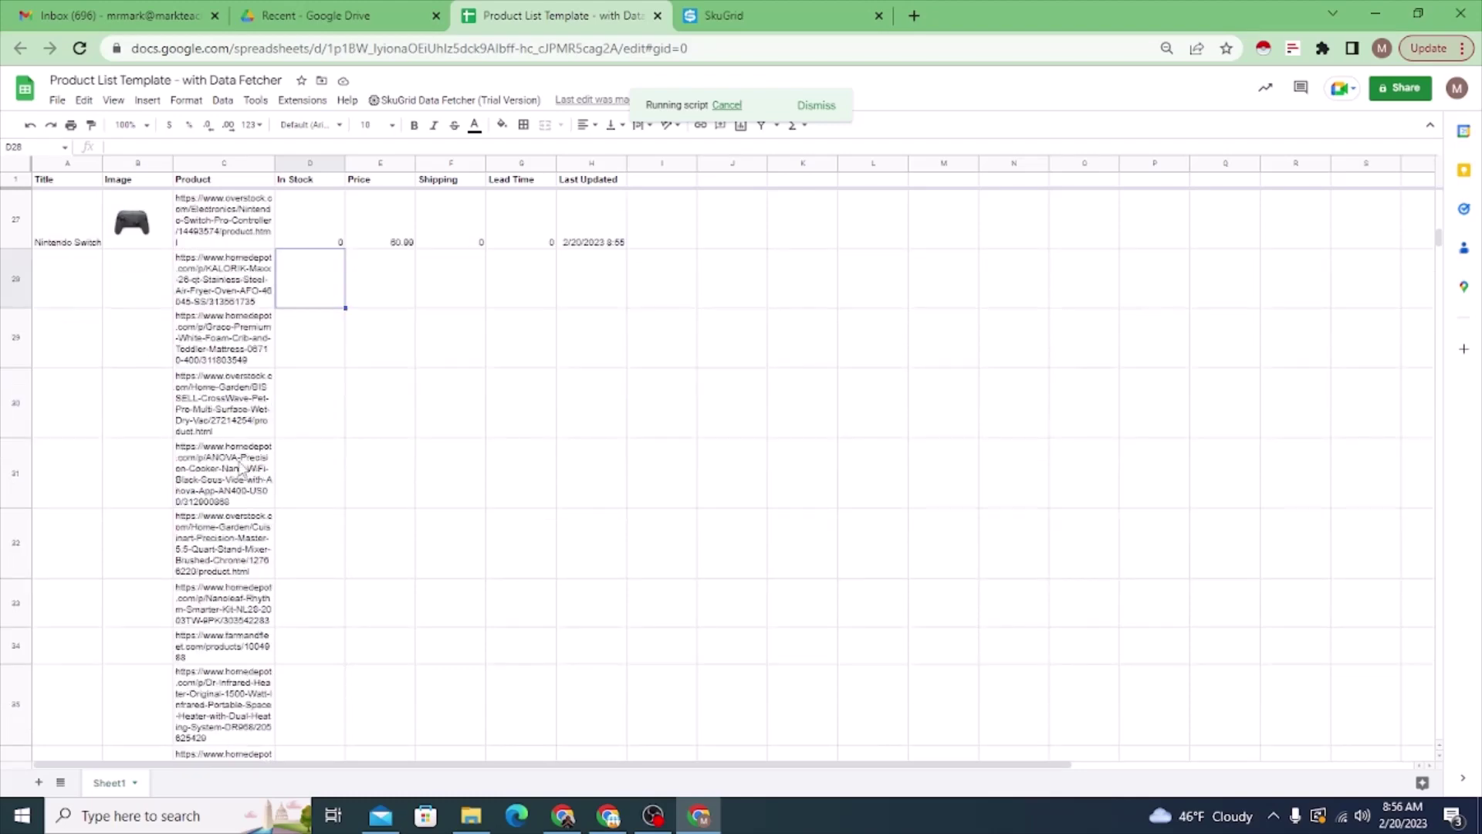
{"action": "scroll", "coordinate": [293, 546], "scroll_direction": "down", "scroll_amount": 1}
{"action": "scroll", "coordinate": [293, 546], "scroll_direction": "down", "scroll_amount": 1}
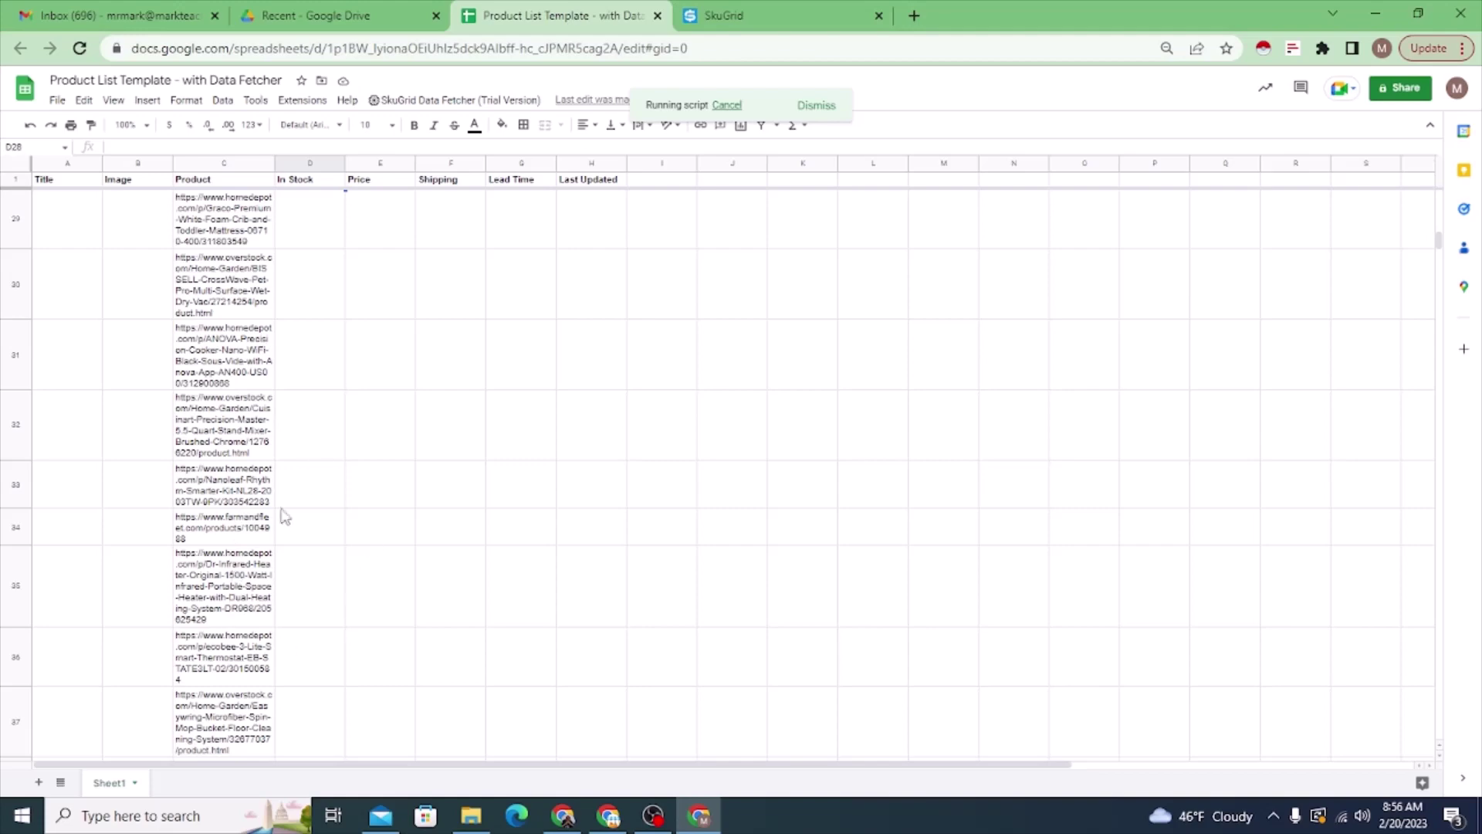
{"action": "scroll", "coordinate": [285, 660], "scroll_direction": "down", "scroll_amount": 2}
{"action": "scroll", "coordinate": [248, 575], "scroll_direction": "down", "scroll_amount": 2}
{"action": "scroll", "coordinate": [360, 490], "scroll_direction": "down", "scroll_amount": 2}
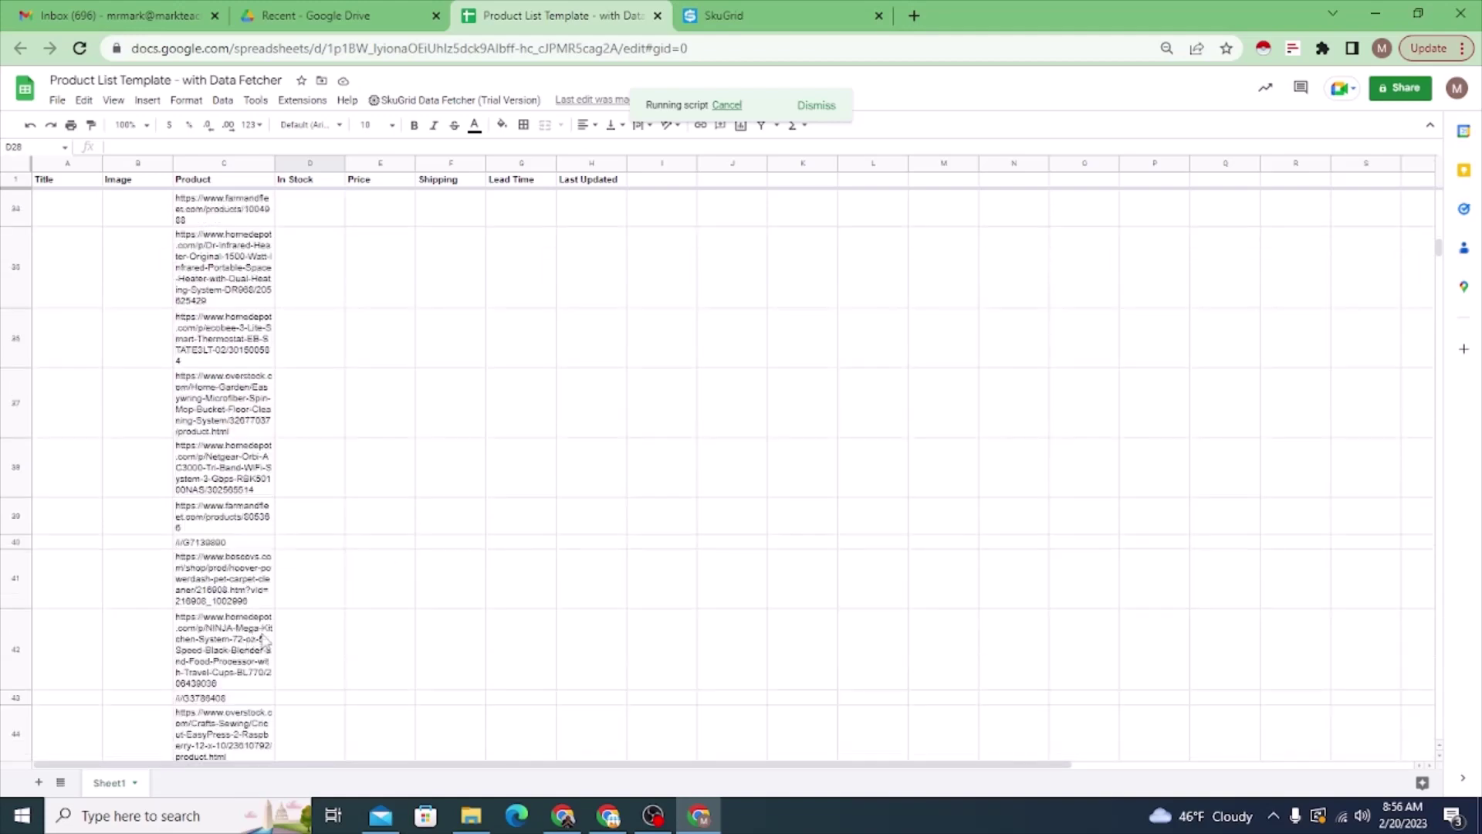
{"action": "scroll", "coordinate": [325, 540], "scroll_direction": "down", "scroll_amount": 1}
{"action": "scroll", "coordinate": [285, 600], "scroll_direction": "down", "scroll_amount": 2}
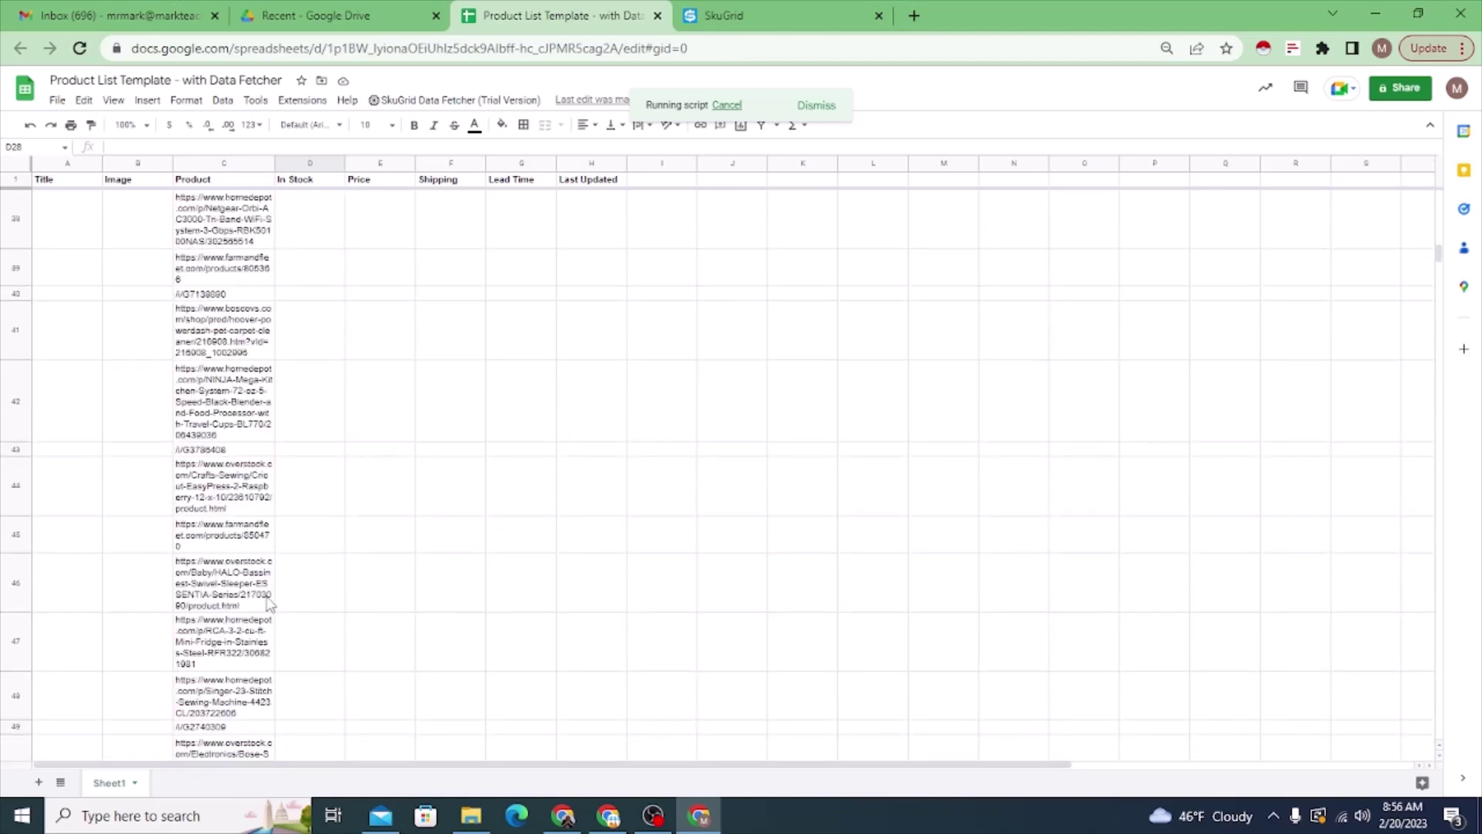
{"action": "scroll", "coordinate": [285, 563], "scroll_direction": "down", "scroll_amount": 2}
{"action": "scroll", "coordinate": [294, 579], "scroll_direction": "down", "scroll_amount": 4}
{"action": "scroll", "coordinate": [301, 587], "scroll_direction": "down", "scroll_amount": 2}
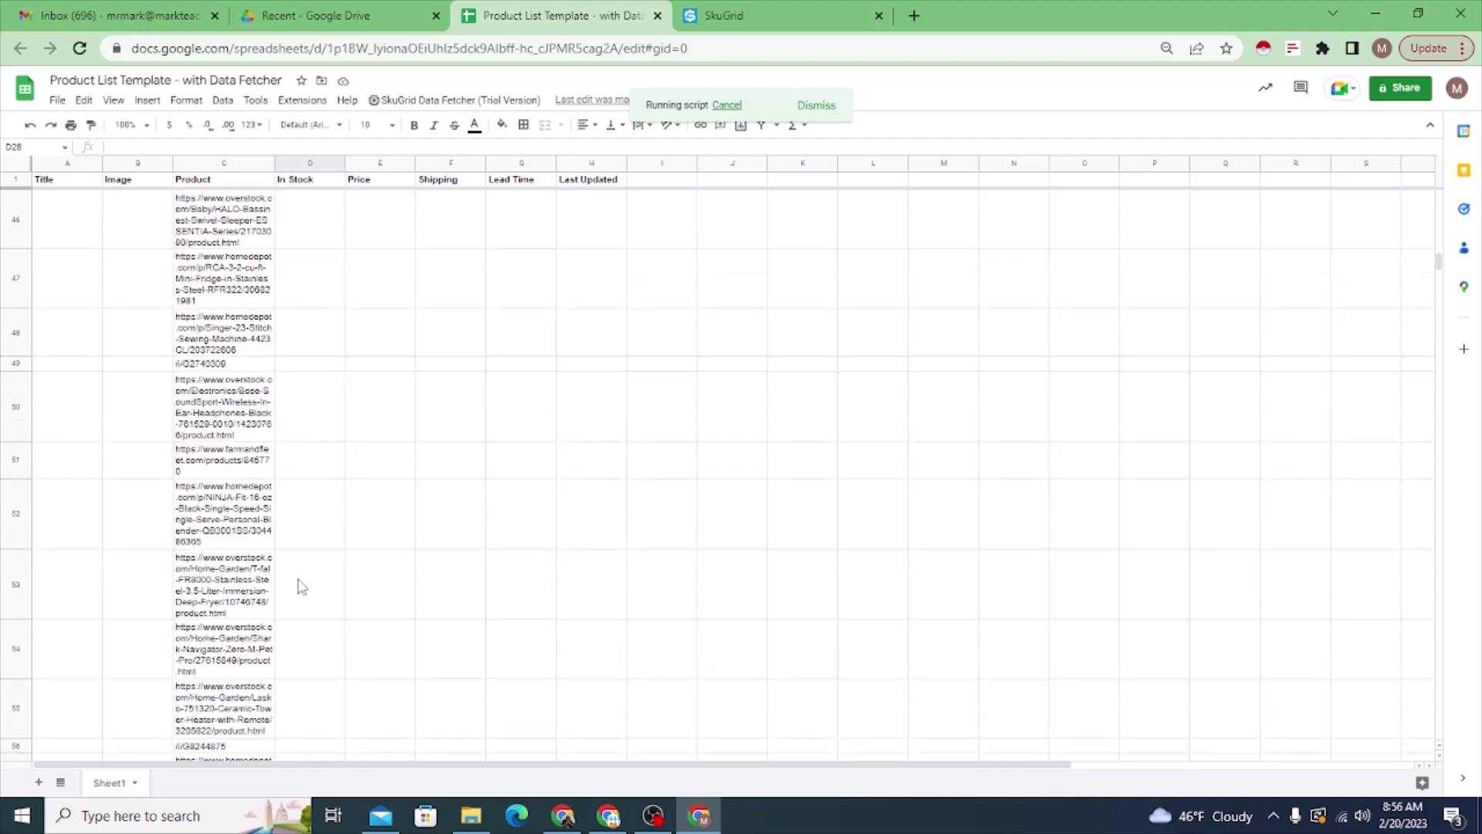
{"action": "scroll", "coordinate": [301, 587], "scroll_direction": "down", "scroll_amount": 10}
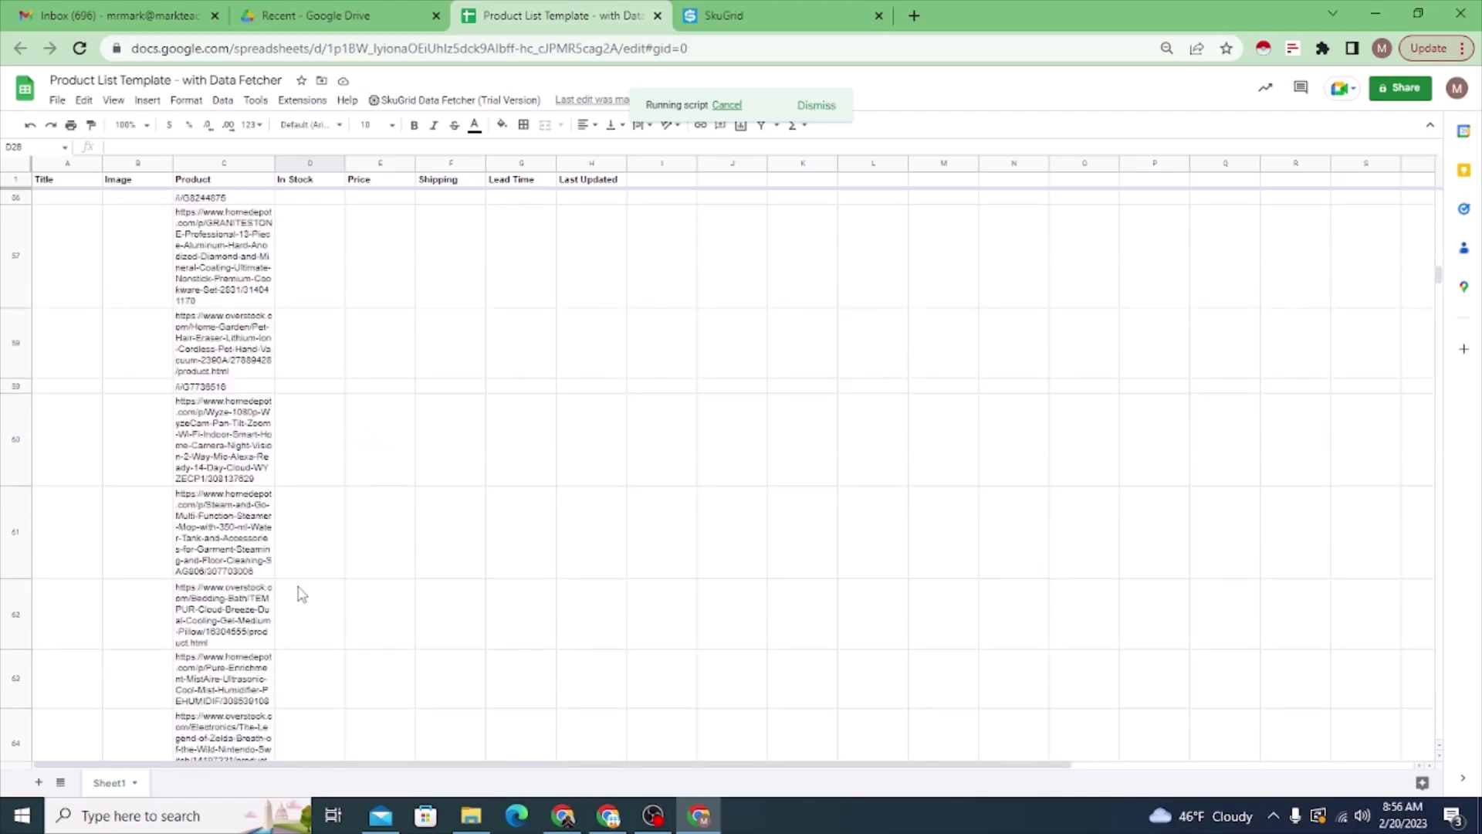
{"action": "scroll", "coordinate": [301, 593], "scroll_direction": "down", "scroll_amount": 9}
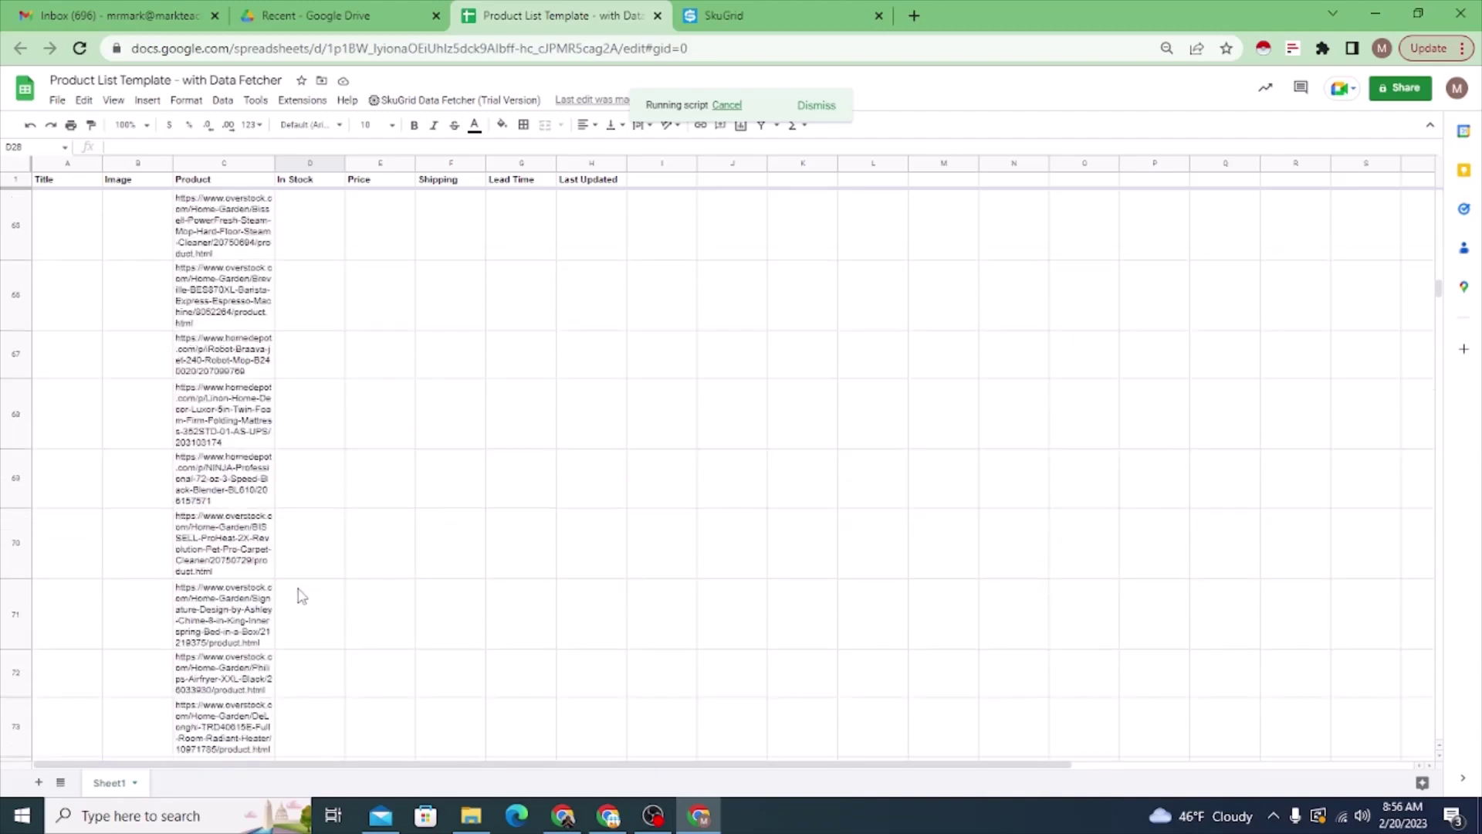
{"action": "scroll", "coordinate": [301, 596], "scroll_direction": "down", "scroll_amount": 2}
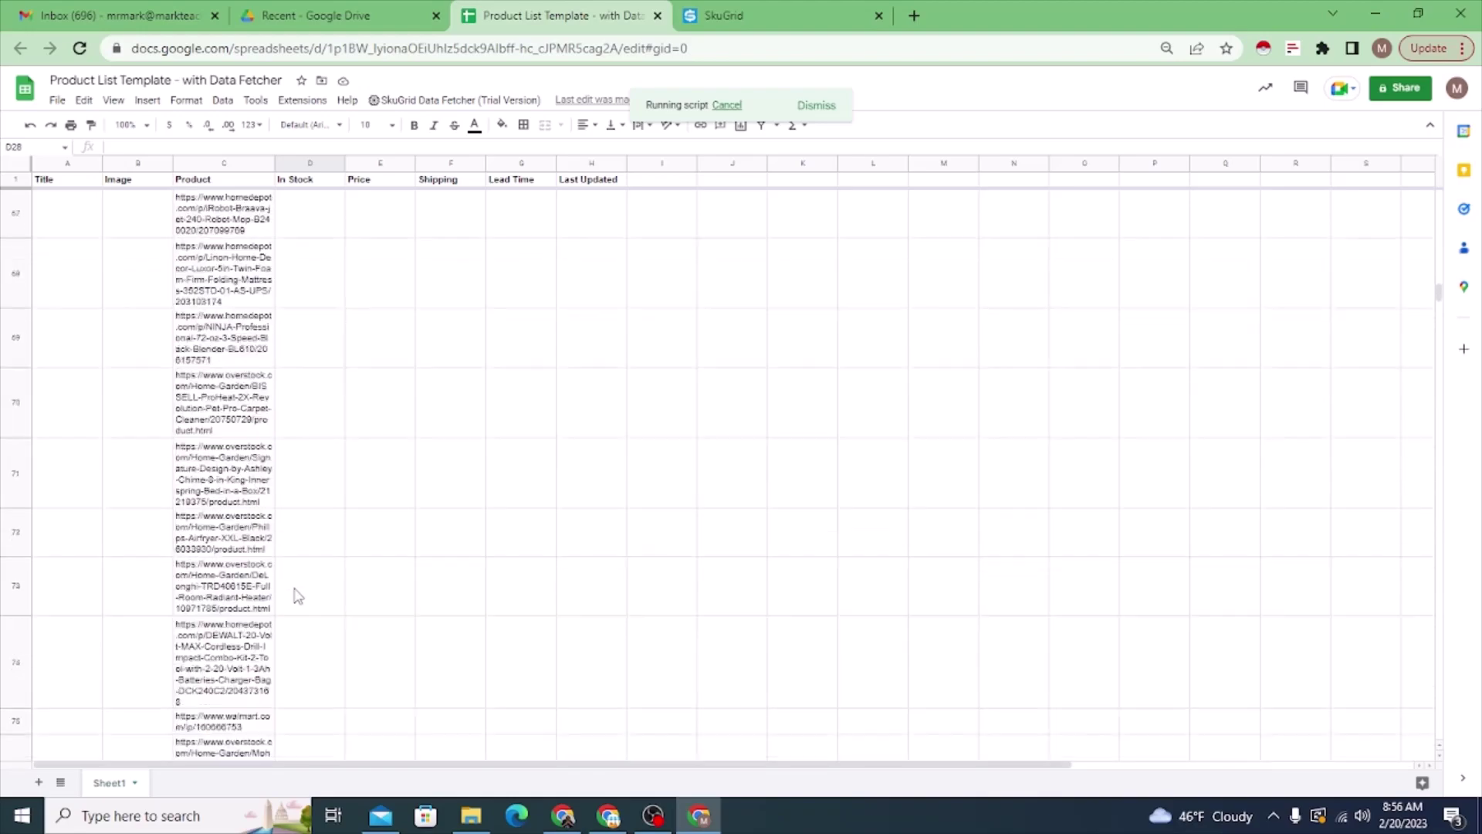
{"action": "scroll", "coordinate": [298, 596], "scroll_direction": "up", "scroll_amount": 20}
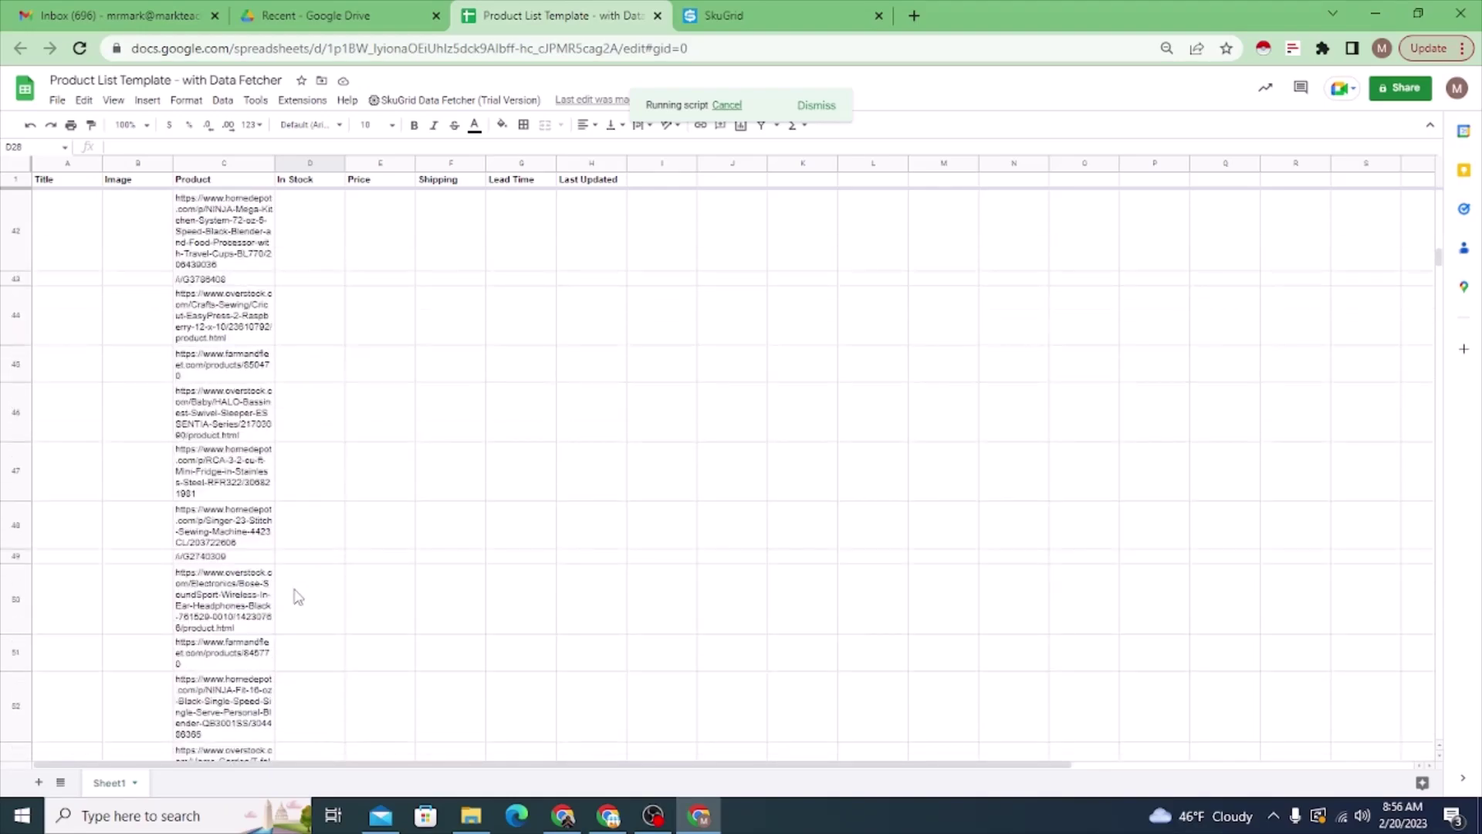
{"action": "scroll", "coordinate": [298, 596], "scroll_direction": "up", "scroll_amount": 12}
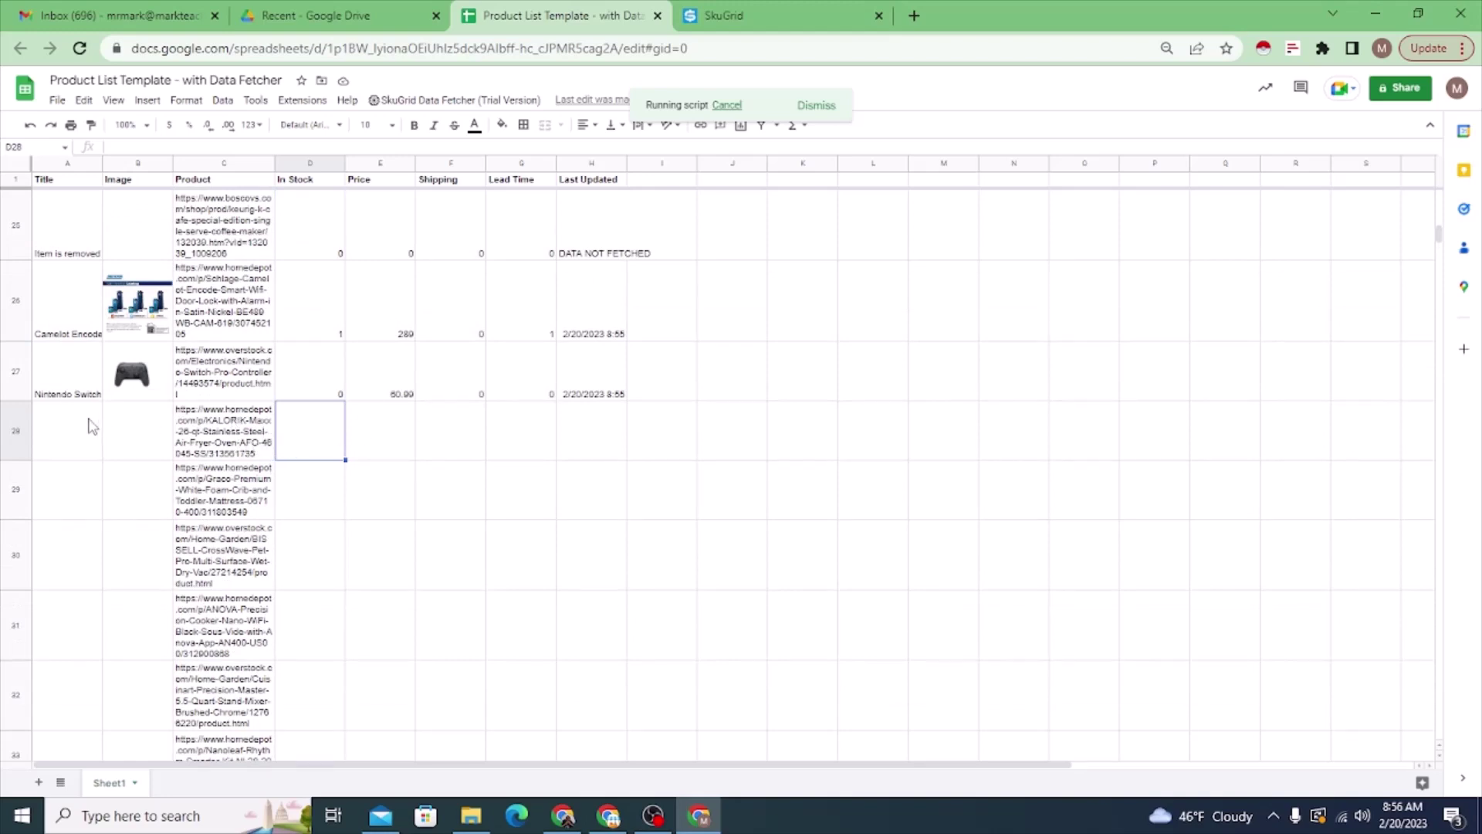
- Check cells A28:H28, the data fetcher's options and the product rows above row 28 during the bulk fetch
{"action": "left_click_drag", "start_coordinate": [87, 426], "coordinate": [231, 431]}
{"action": "left_click_drag", "start_coordinate": [416, 436], "coordinate": [589, 424]}
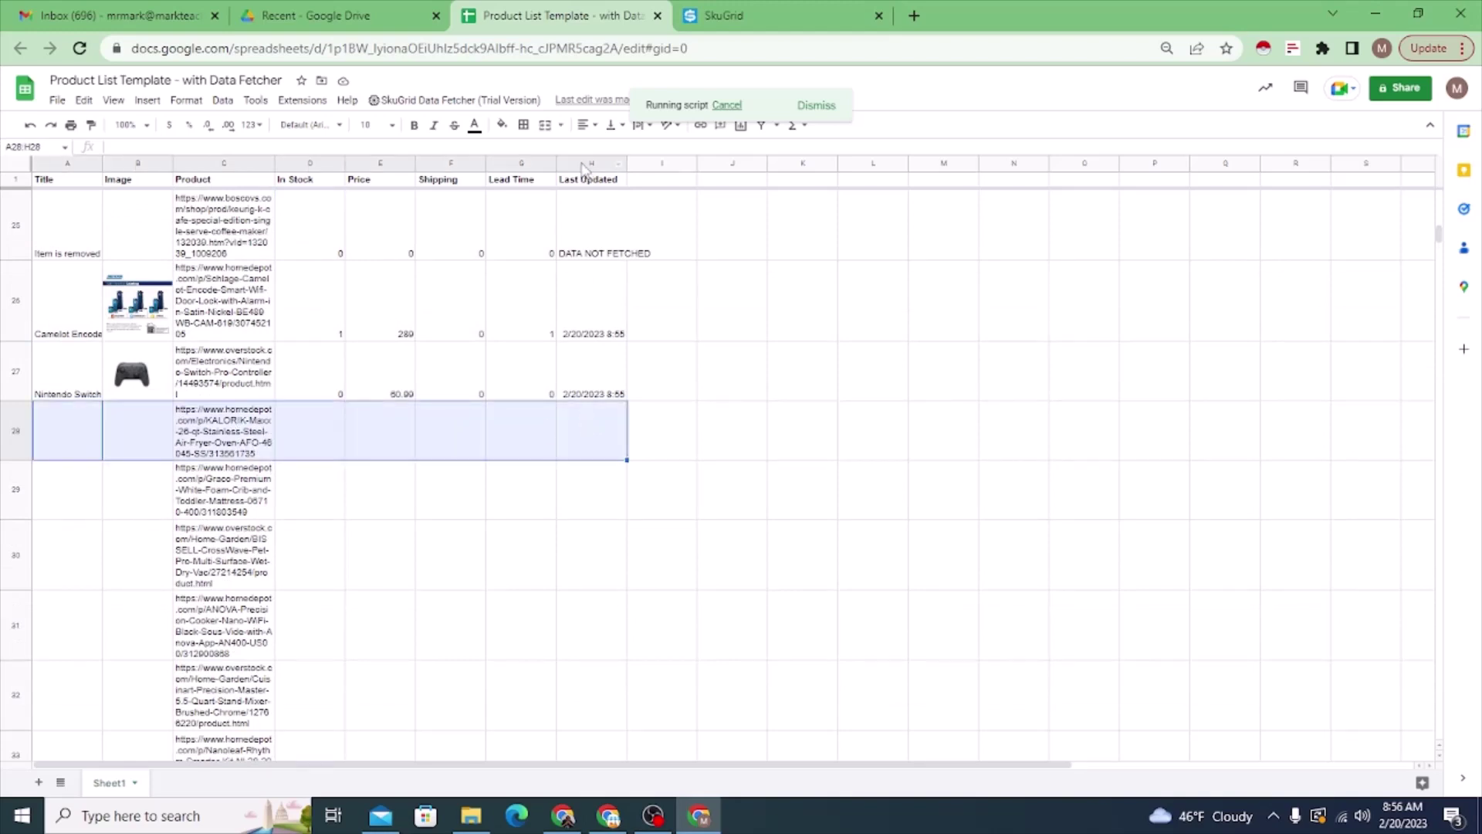
{"action": "left_click", "coordinate": [456, 100]}
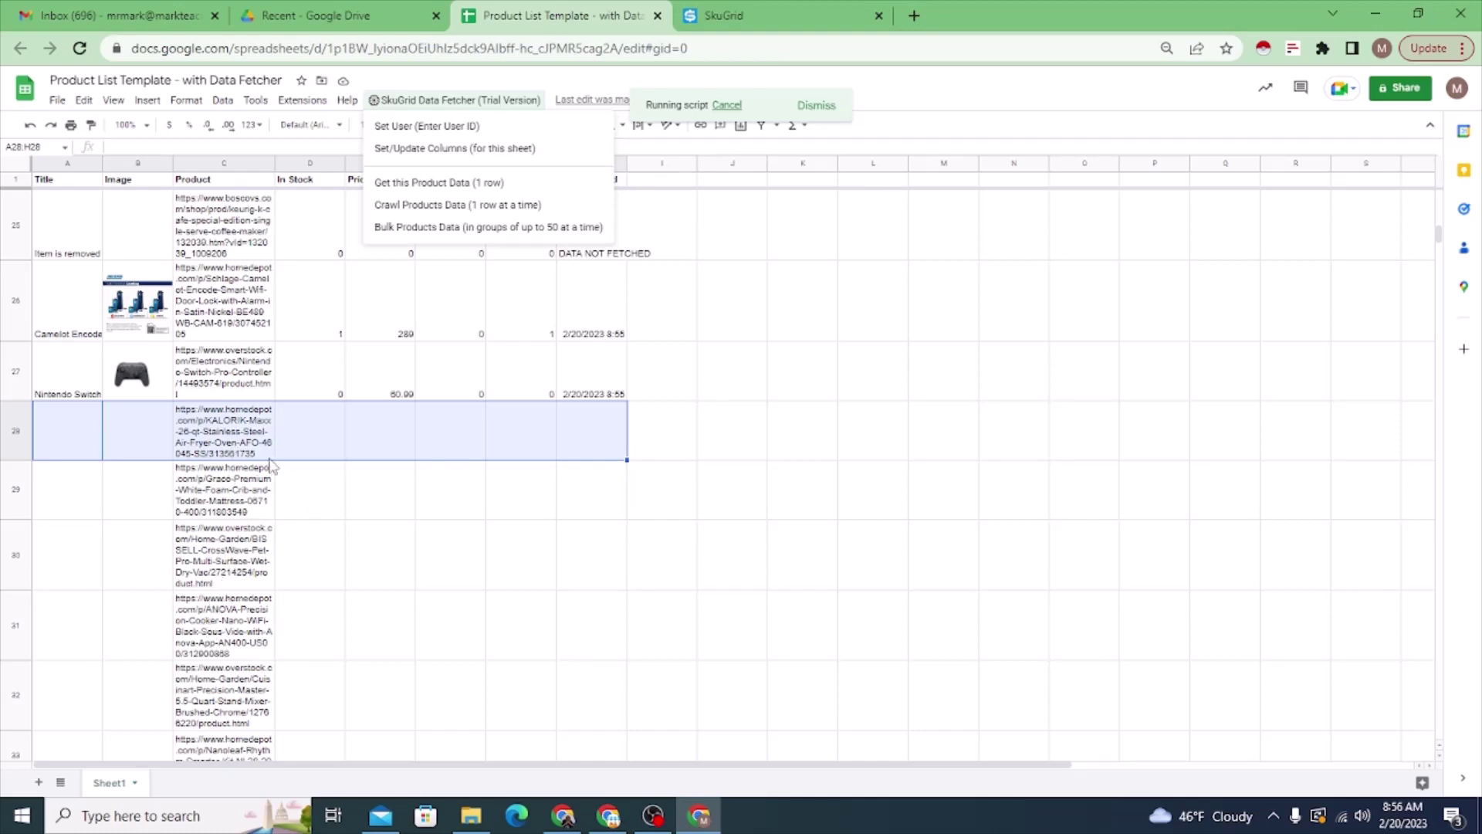
{"action": "left_click", "coordinate": [93, 433]}
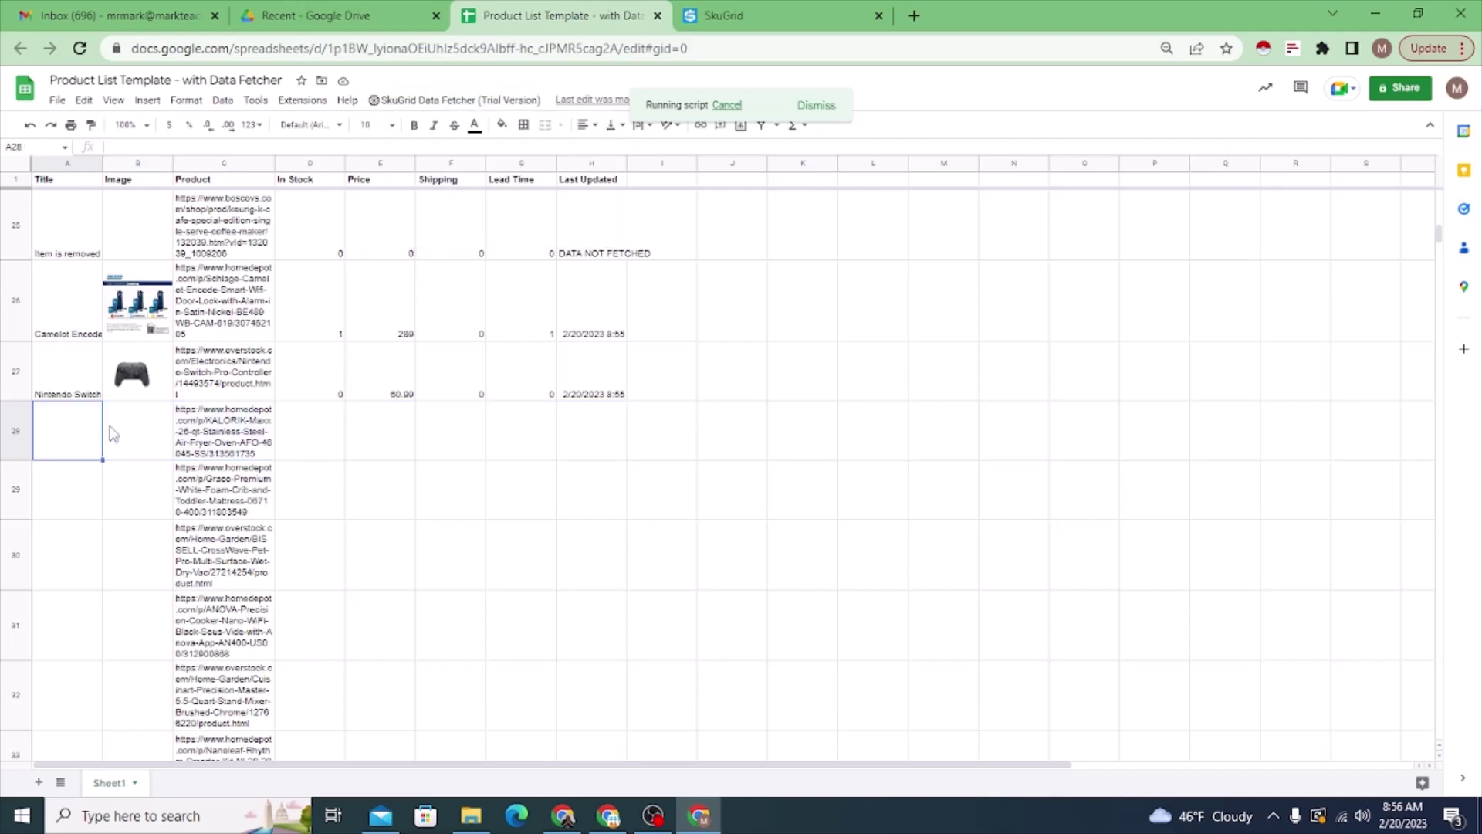
{"action": "scroll", "coordinate": [325, 440], "scroll_direction": "down", "scroll_amount": 1}
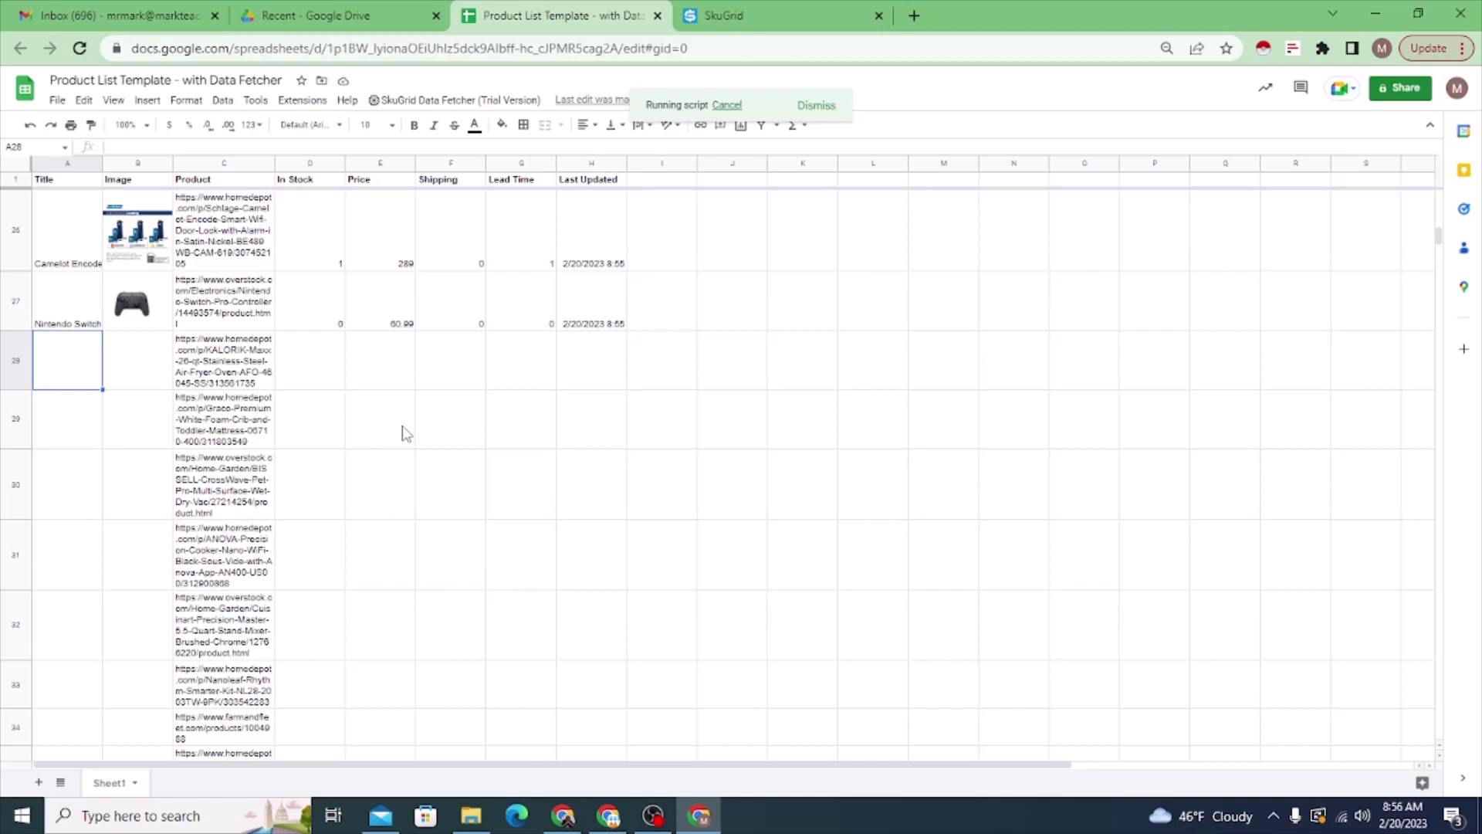
{"action": "scroll", "coordinate": [402, 433], "scroll_direction": "up", "scroll_amount": 6}
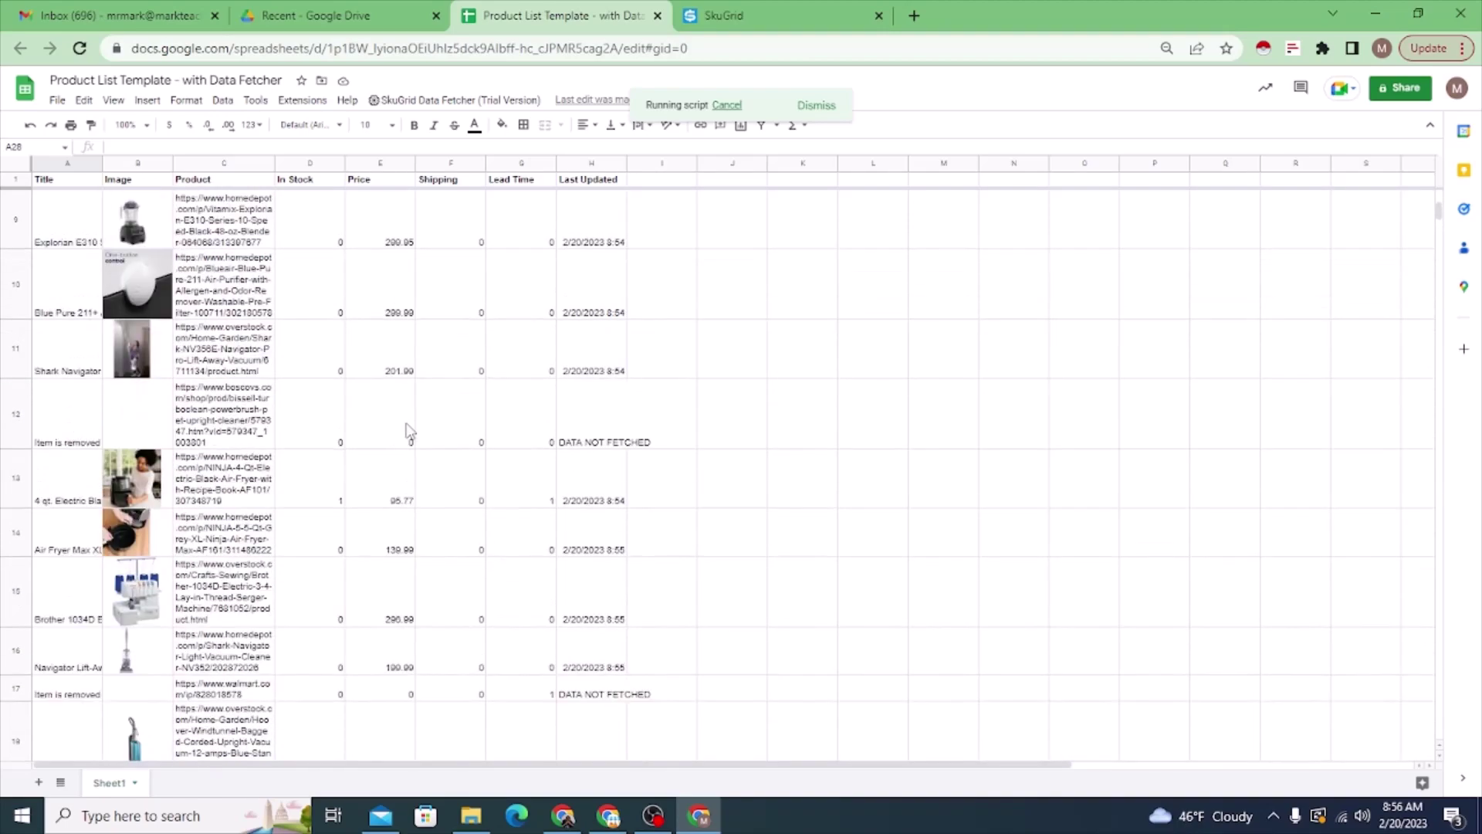
{"action": "scroll", "coordinate": [409, 431], "scroll_direction": "down", "scroll_amount": 5}
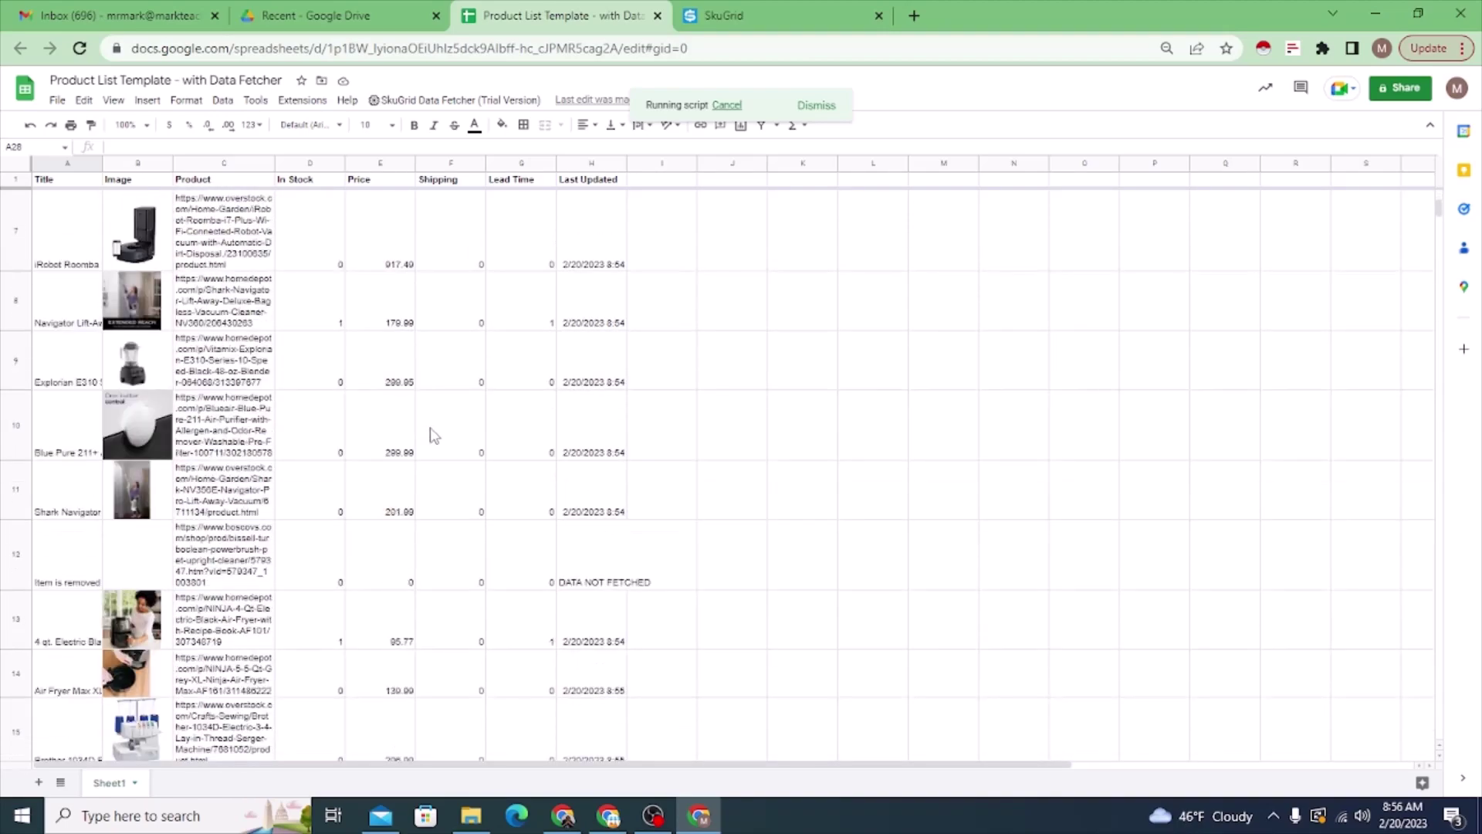
{"action": "scroll", "coordinate": [432, 438], "scroll_direction": "down", "scroll_amount": 10}
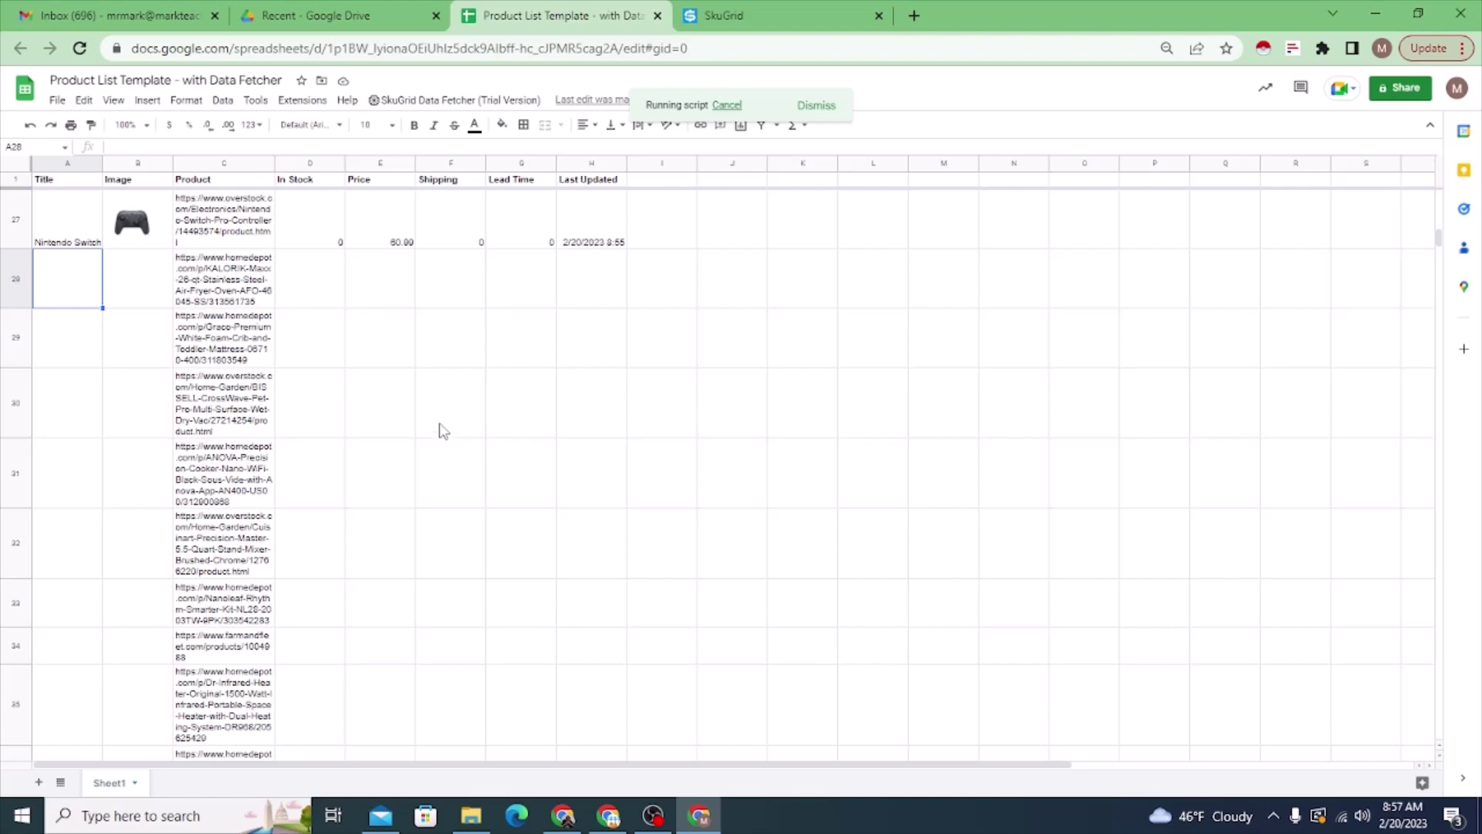
- Switch to the SkuGrid website, view its Suppliers section and return to the top of the page
{"action": "left_click", "coordinate": [736, 17]}
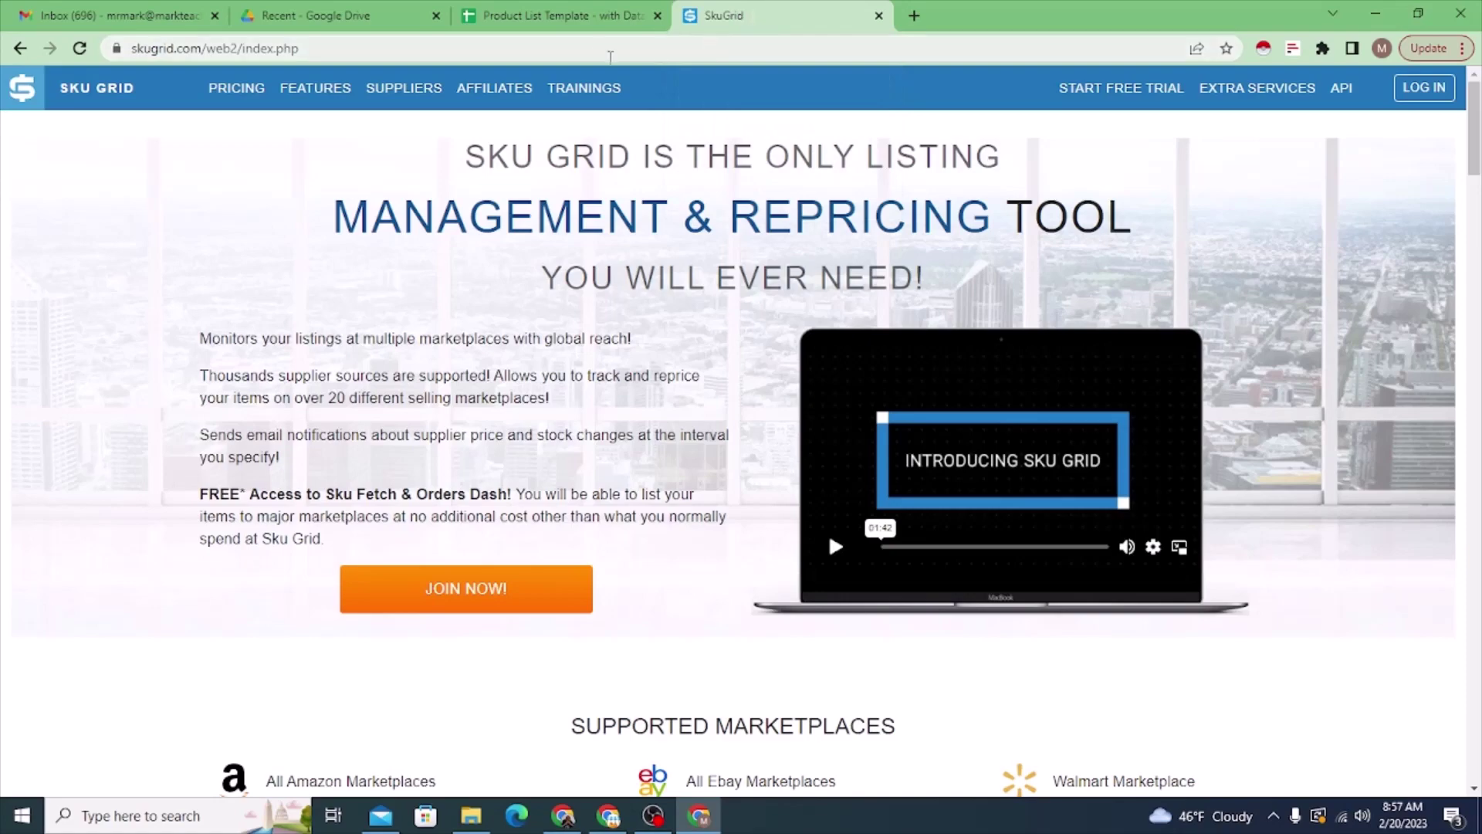
{"action": "left_click", "coordinate": [417, 88]}
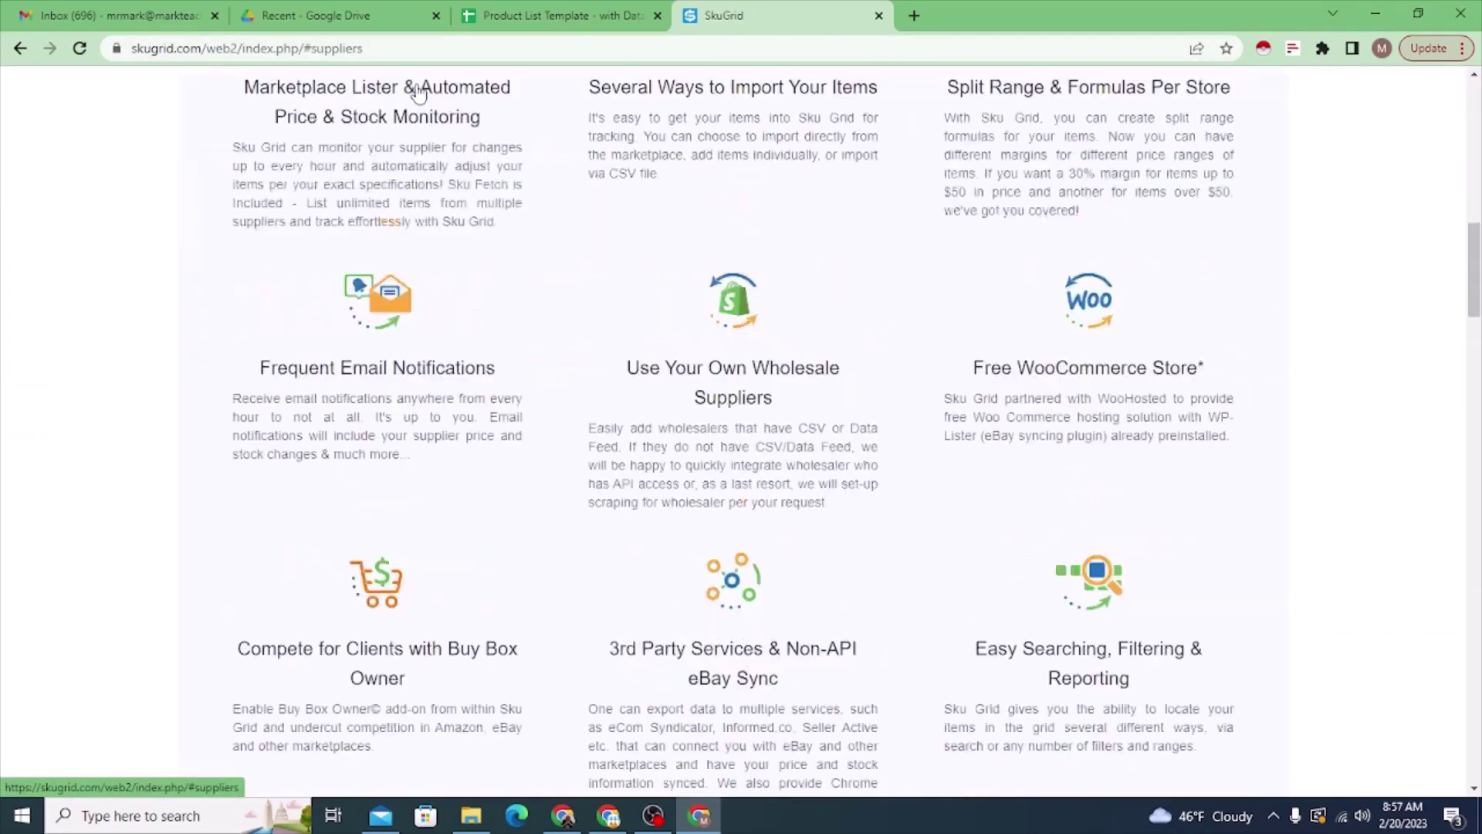
{"action": "scroll", "coordinate": [610, 120], "scroll_direction": "up", "scroll_amount": 15}
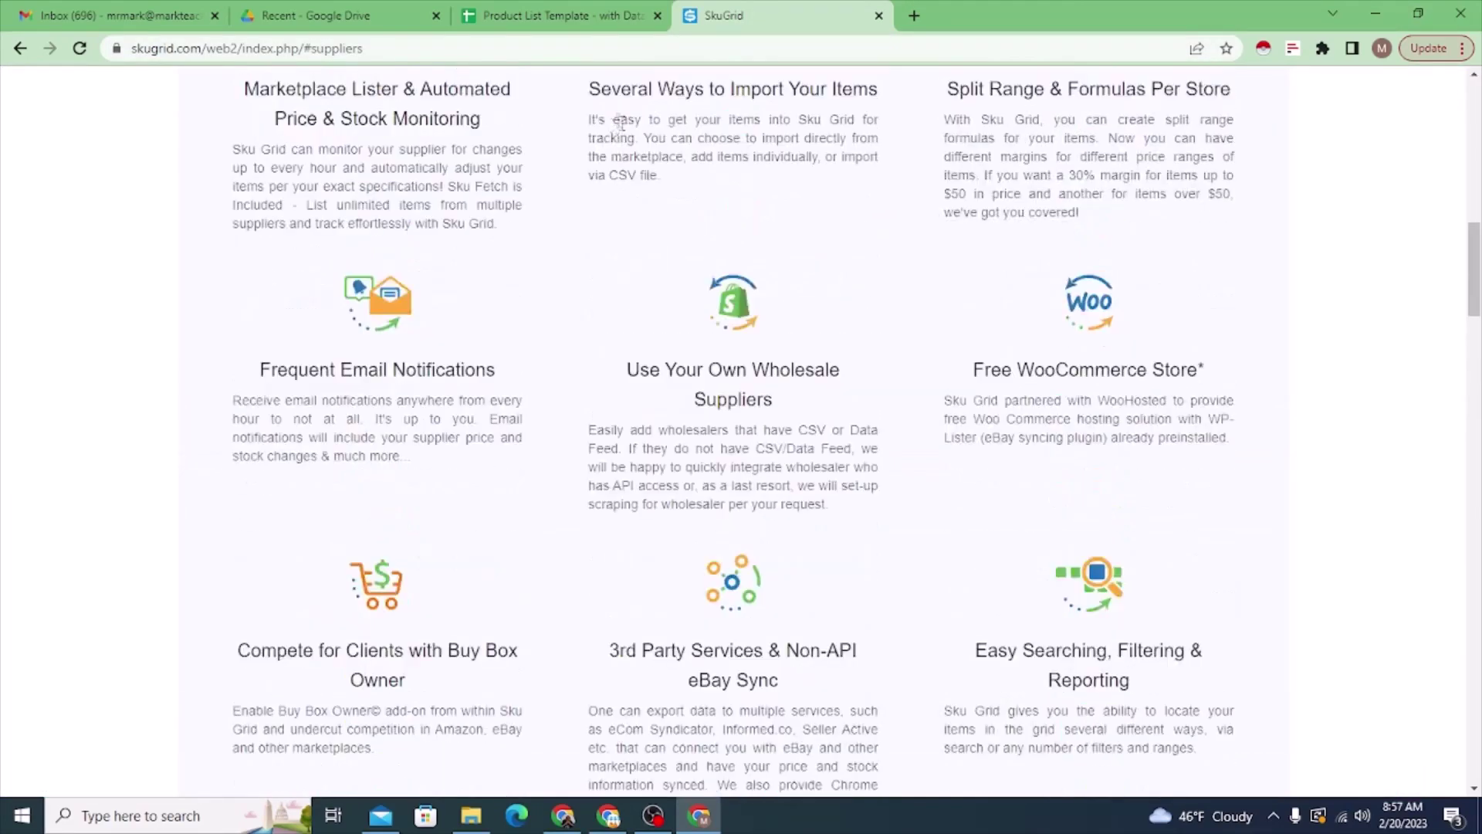
{"action": "left_click_drag", "start_coordinate": [1473, 224], "coordinate": [1473, 127]}
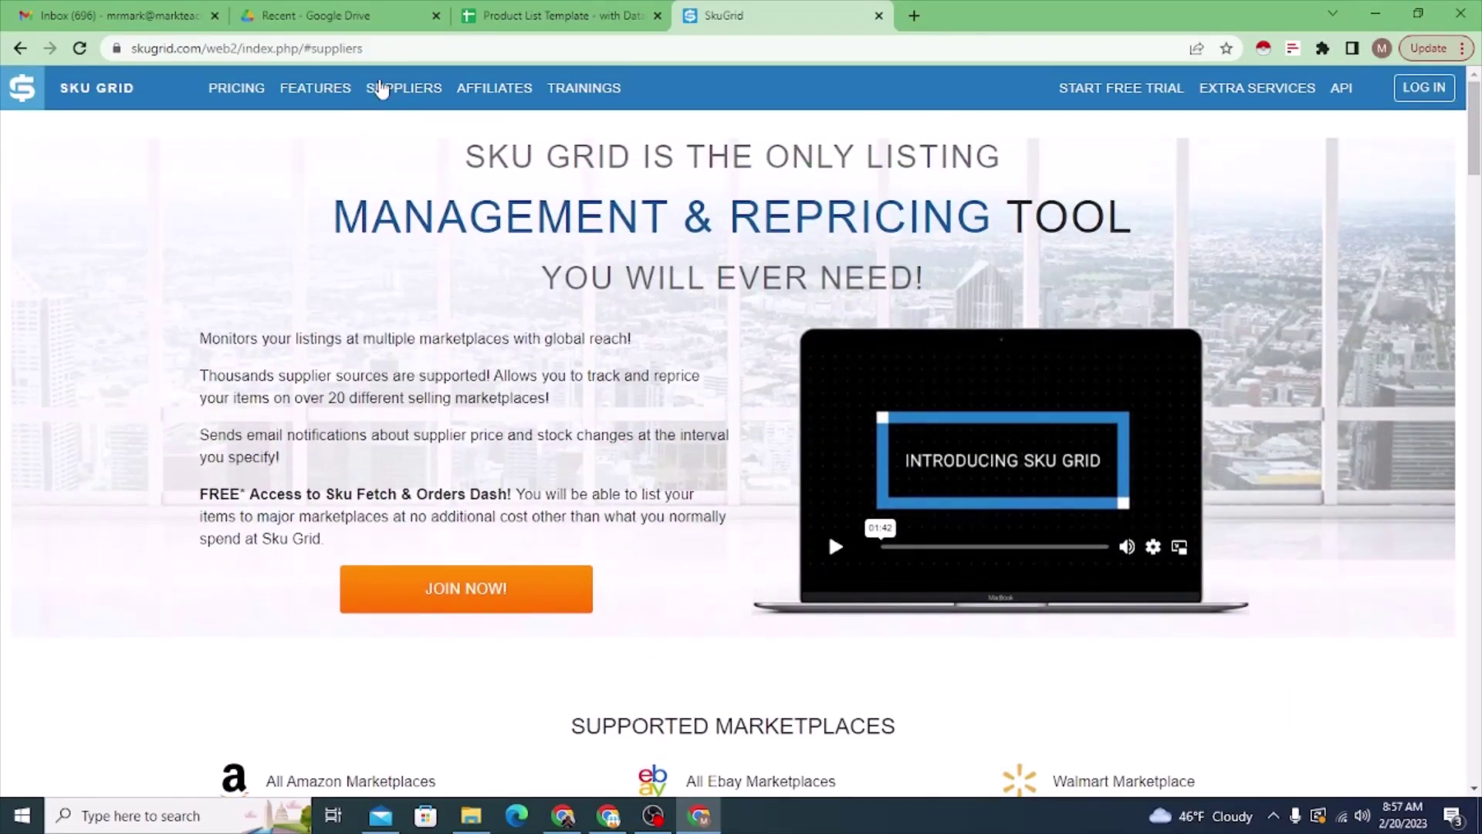
- View SkuGrid's Suppliers section, open the list of most popular supported stores and switch back to the product list spreadsheet
{"action": "left_click", "coordinate": [388, 91]}
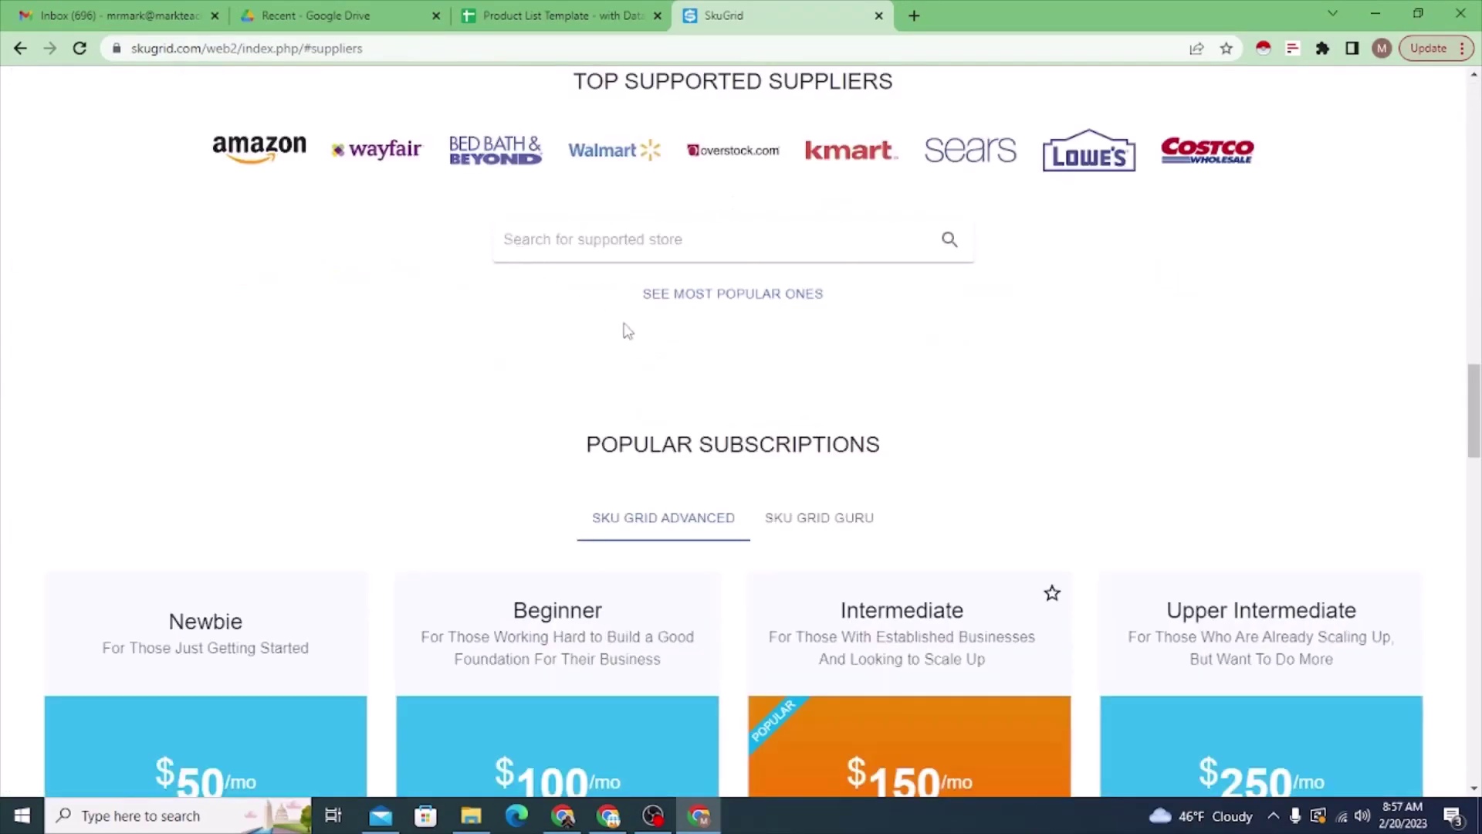
{"action": "left_click", "coordinate": [686, 301]}
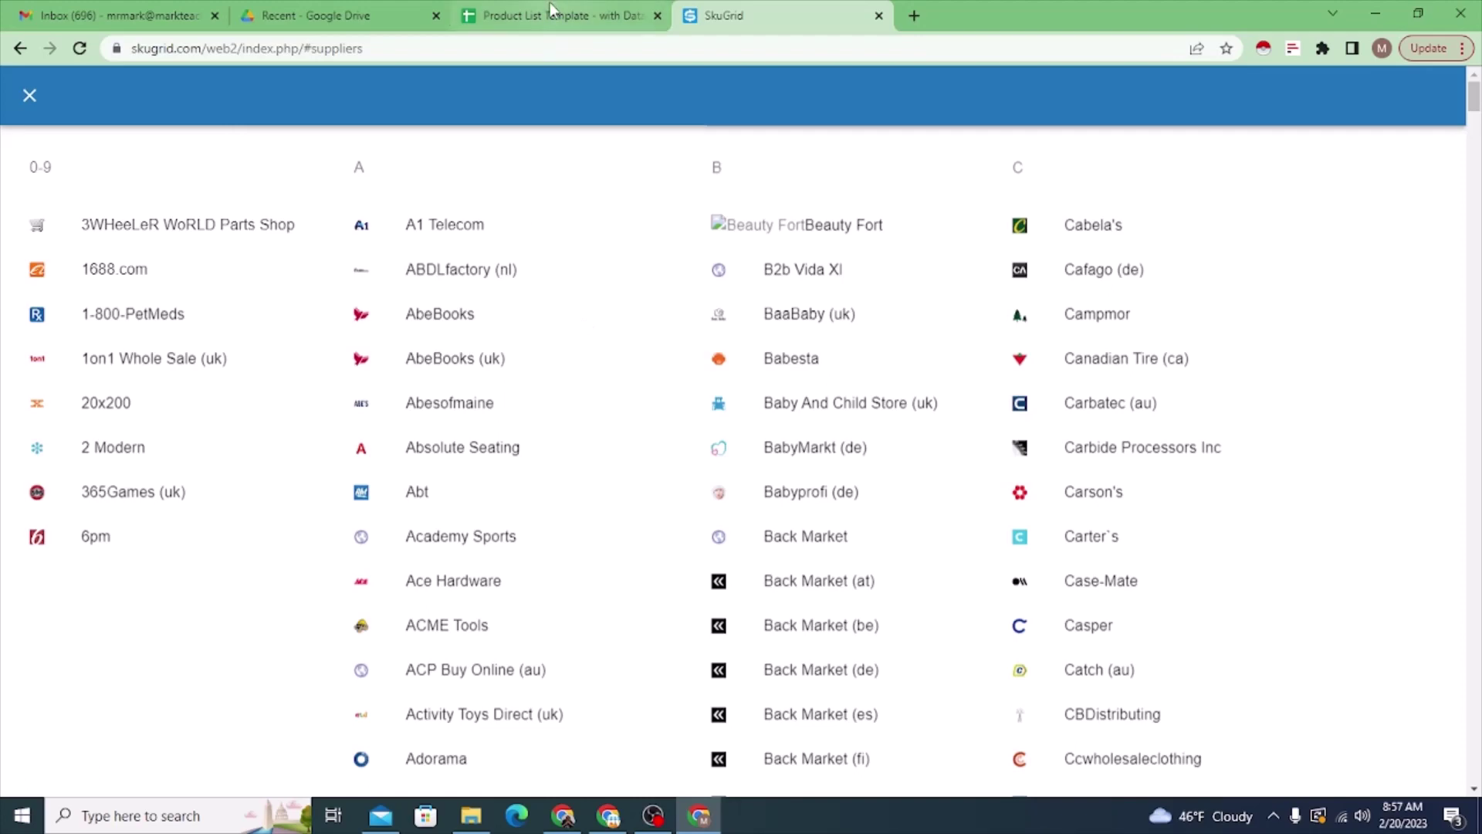
{"action": "left_click", "coordinate": [553, 15]}
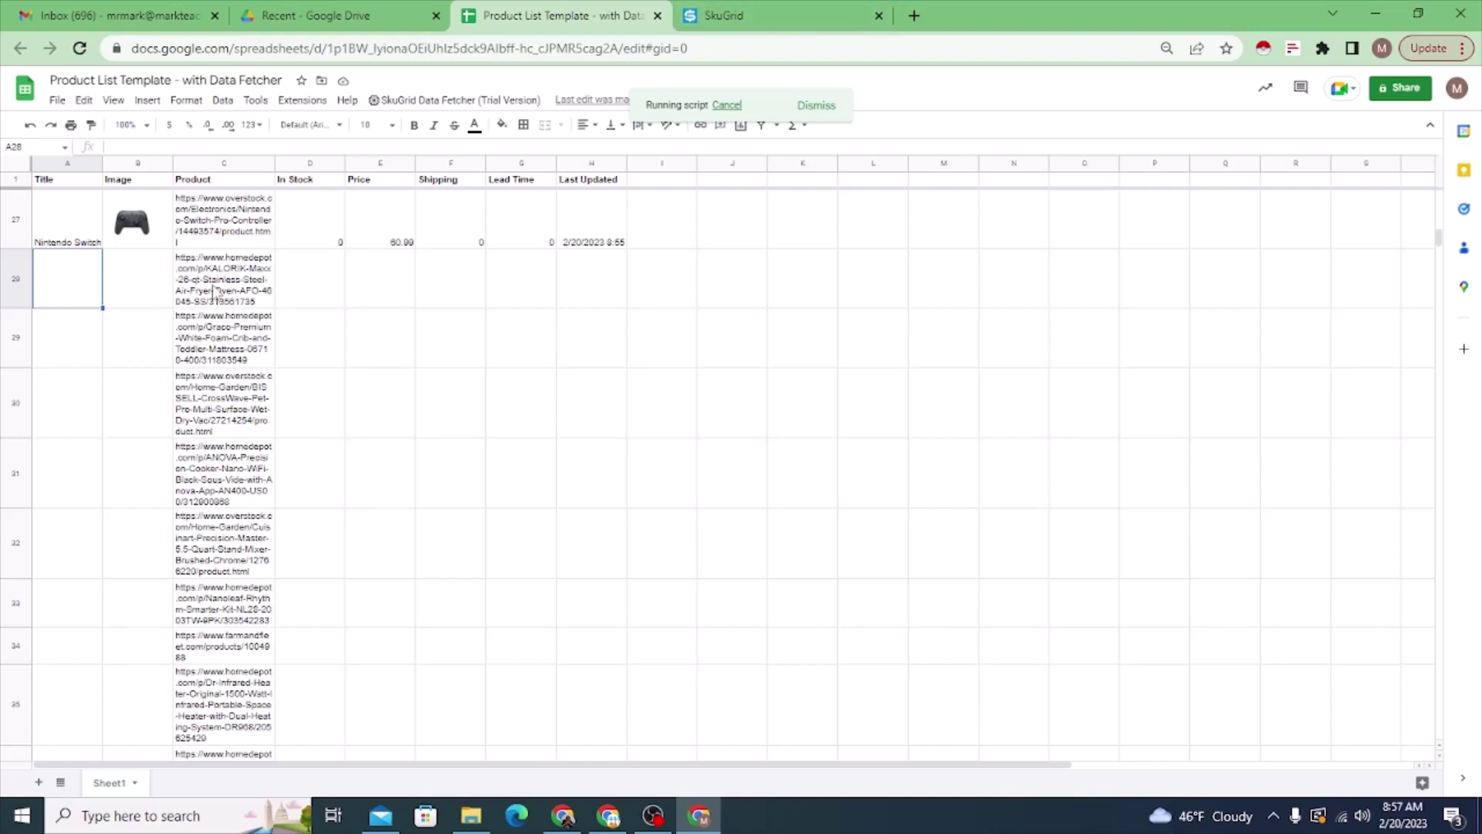
- Switch to the SkuGrid website, view the Popular Subscriptions and reopen the most popular suppliers list
{"action": "left_click", "coordinate": [753, 14]}
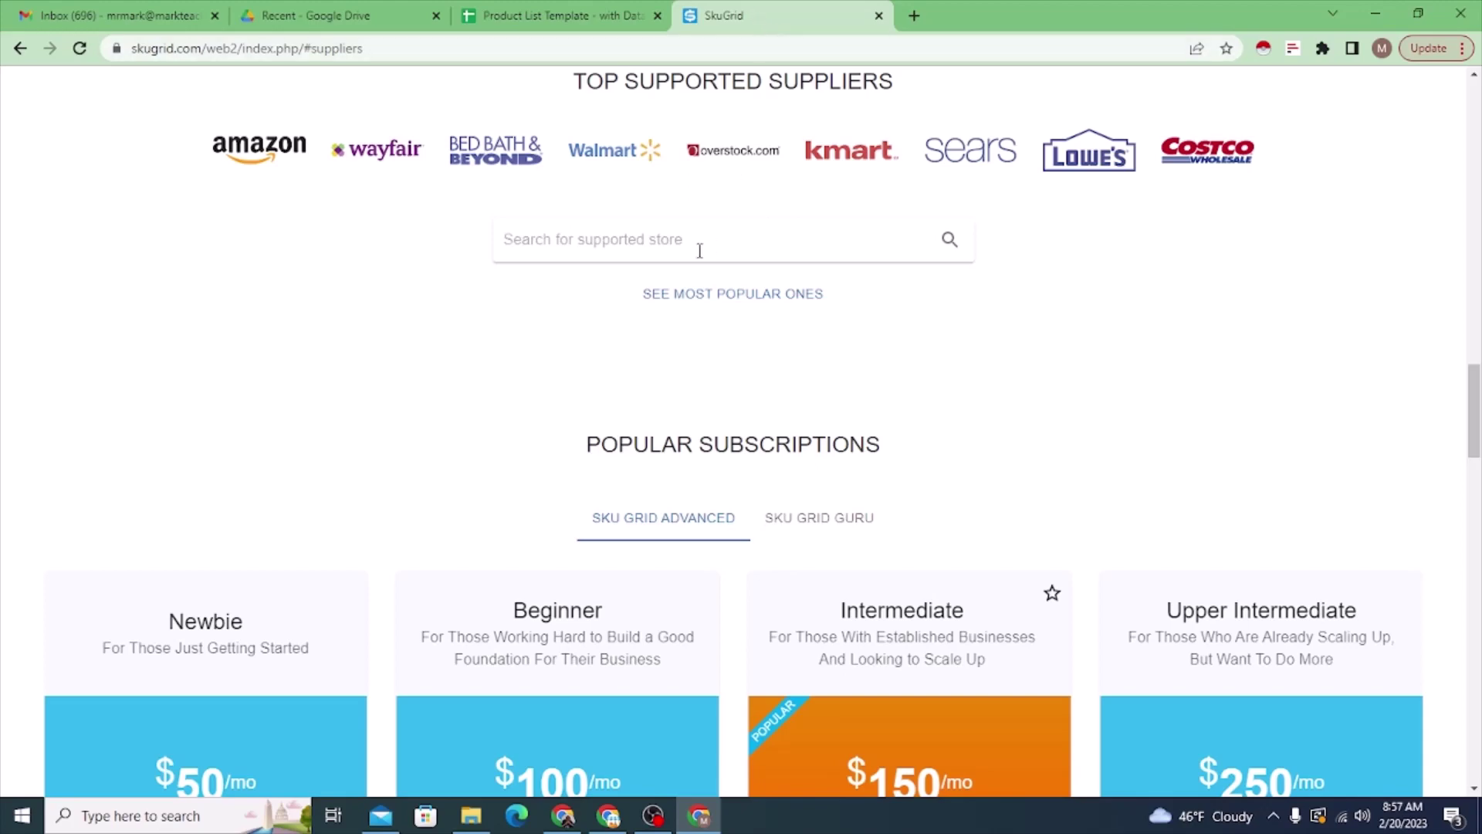
{"action": "scroll", "coordinate": [698, 522], "scroll_direction": "down", "scroll_amount": 7}
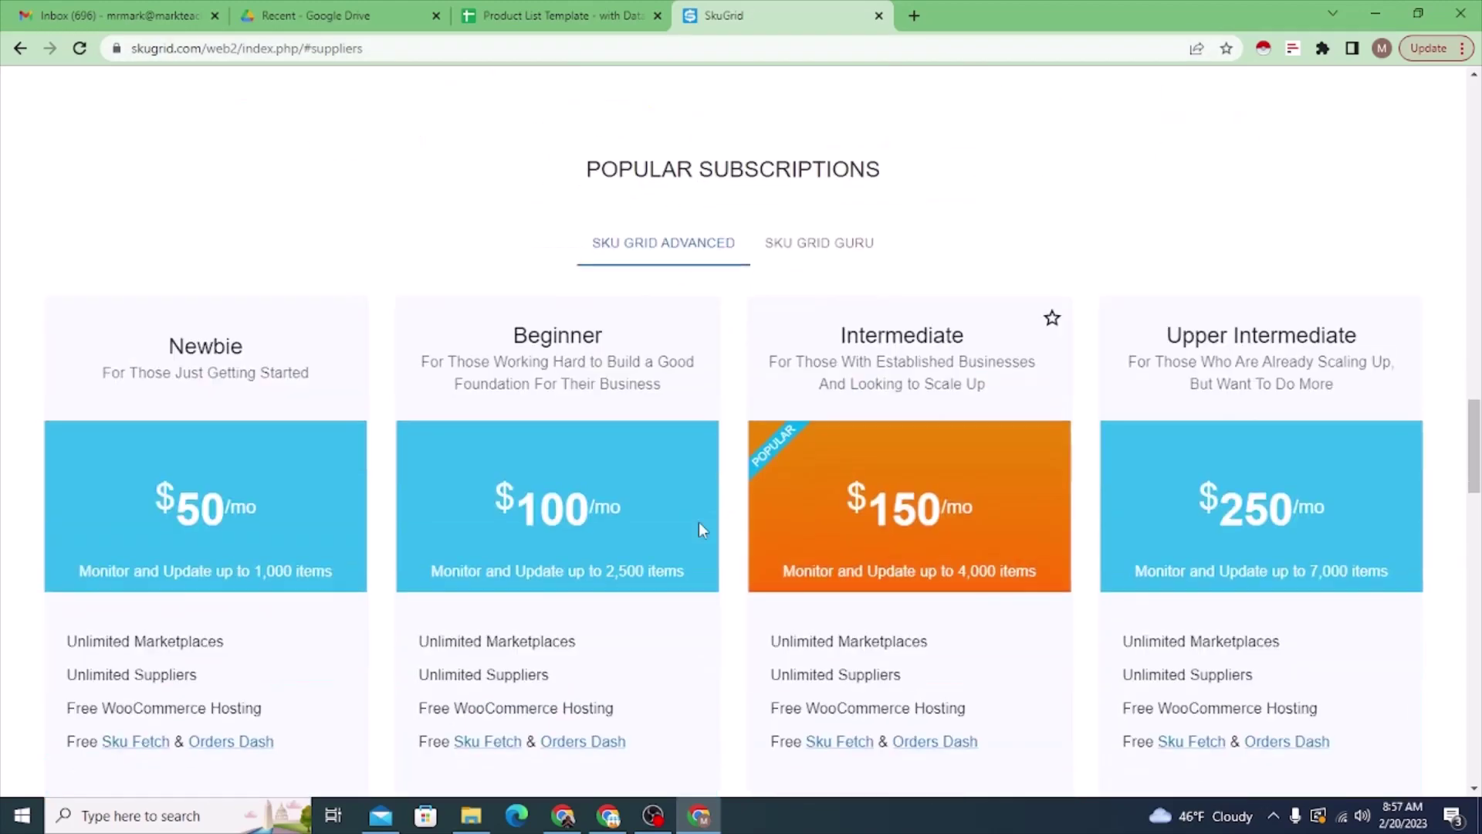
{"action": "scroll", "coordinate": [699, 513], "scroll_direction": "up", "scroll_amount": 6}
{"action": "scroll", "coordinate": [704, 432], "scroll_direction": "up", "scroll_amount": 4}
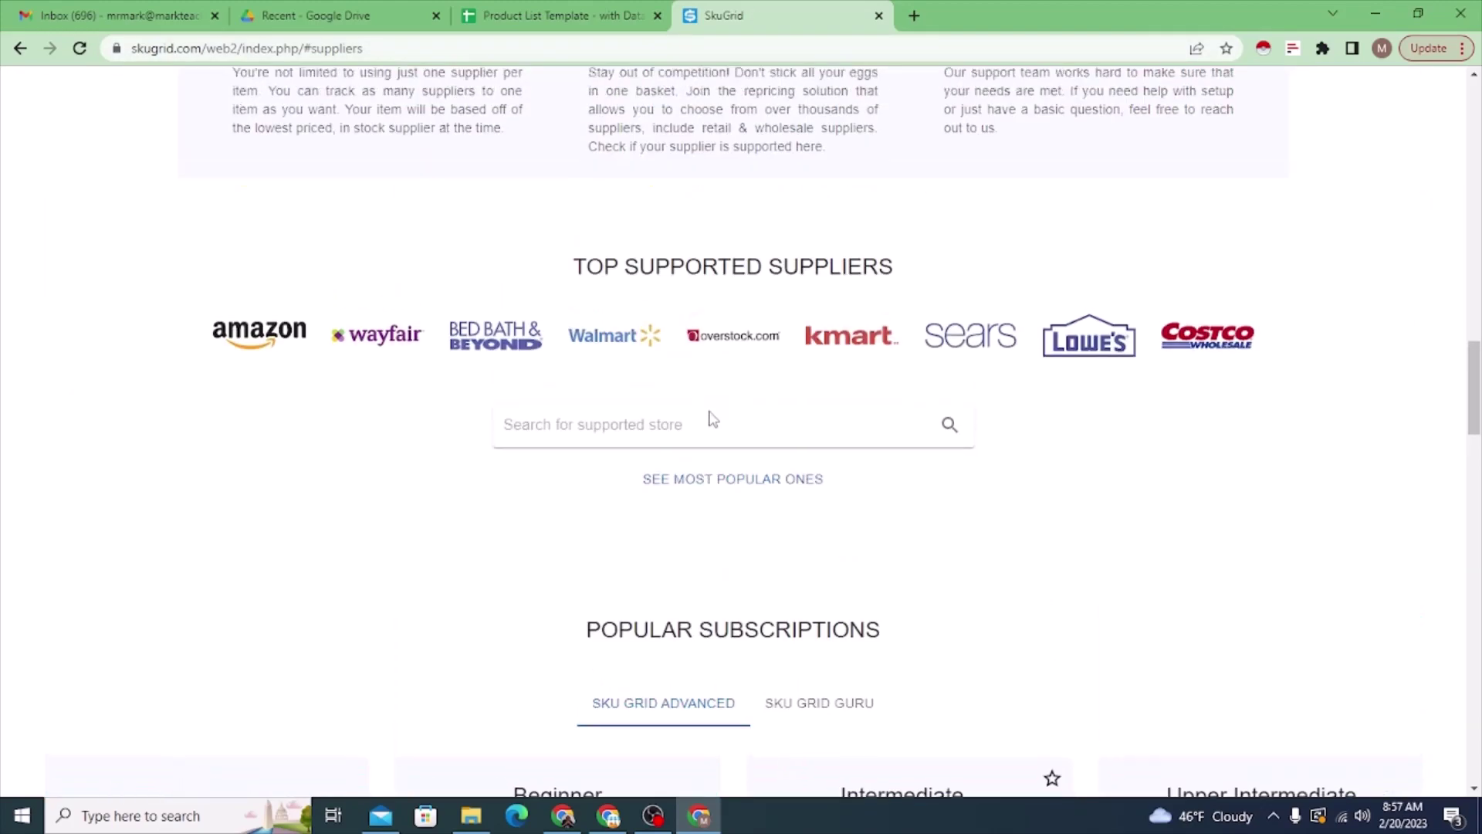
{"action": "left_click", "coordinate": [716, 483]}
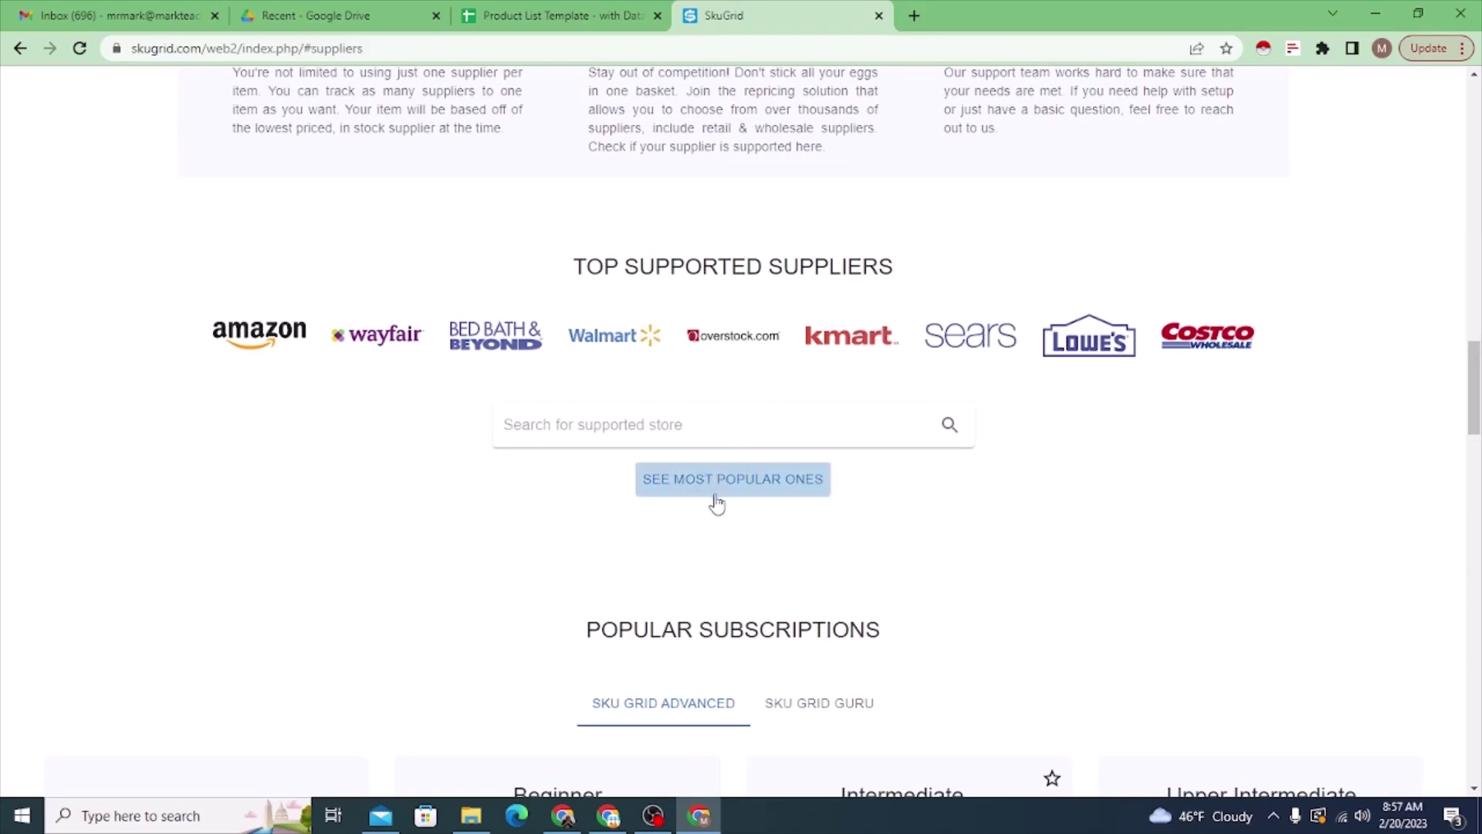
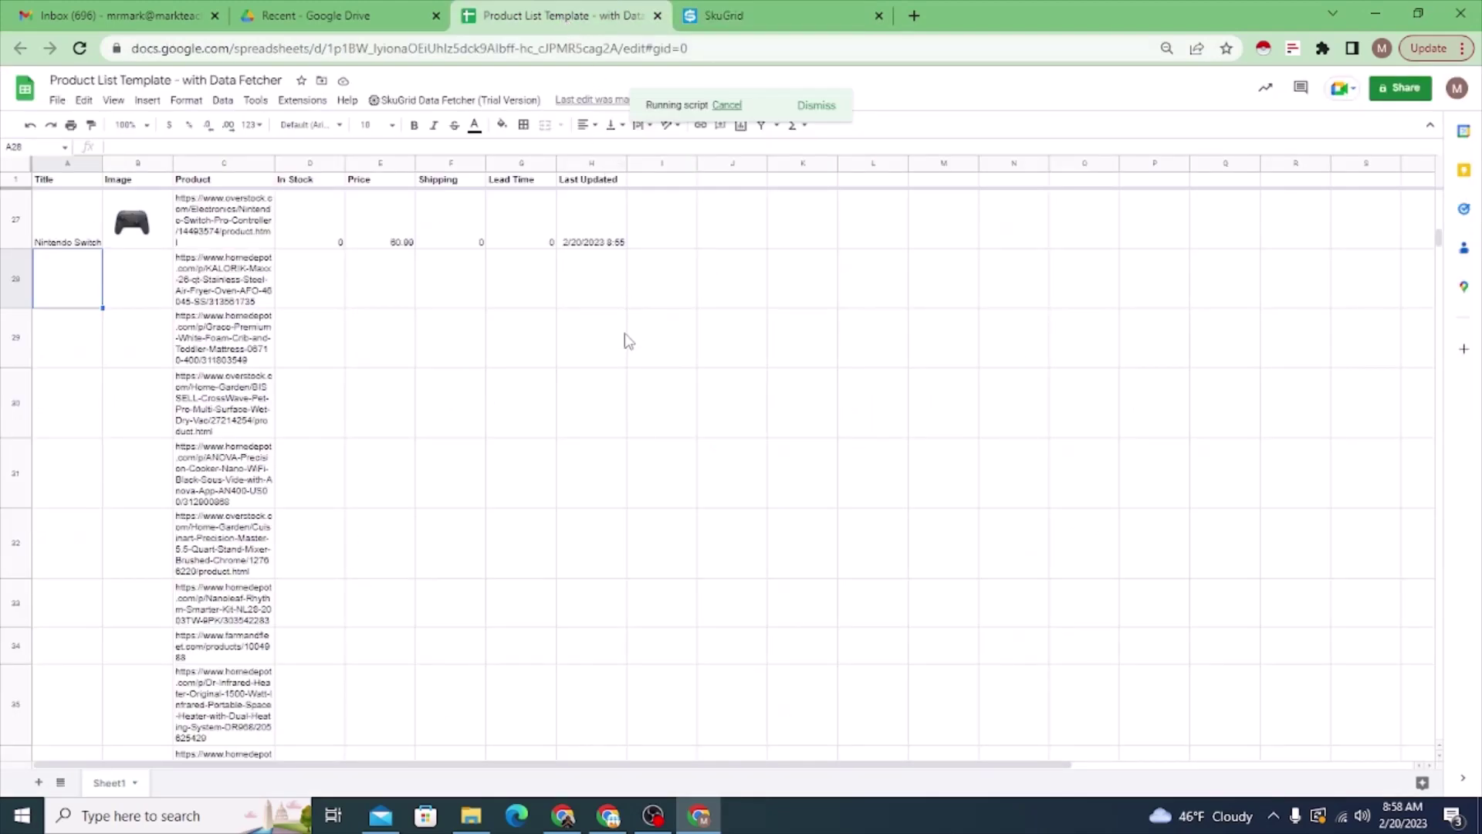
- Look through the alphabetical supplier list on the SkuGrid website and close it
{"action": "left_click", "coordinate": [724, 15]}
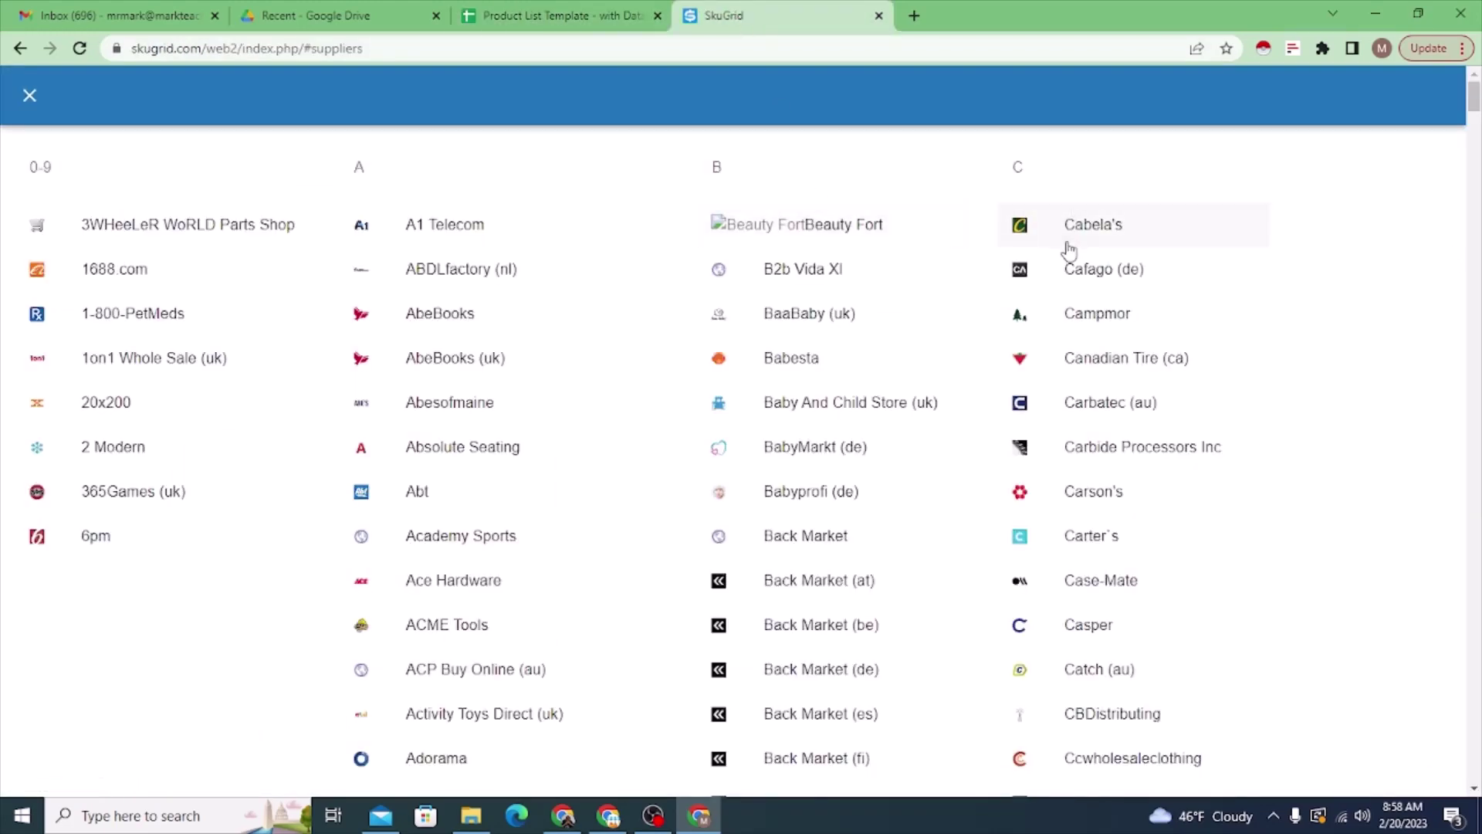
{"action": "scroll", "coordinate": [1151, 240], "scroll_direction": "down", "scroll_amount": 10}
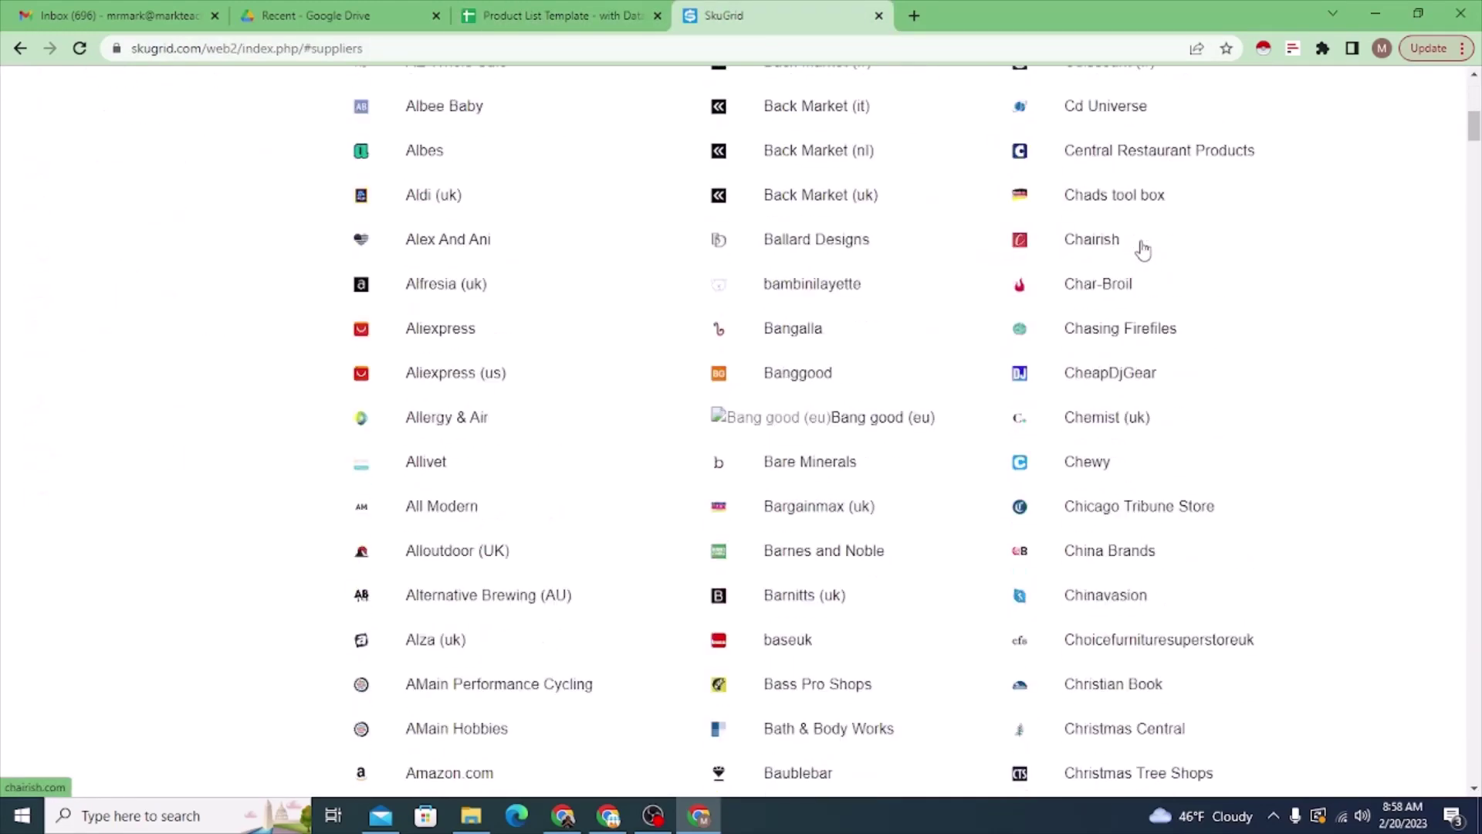
{"action": "scroll", "coordinate": [1141, 247], "scroll_direction": "up", "scroll_amount": 10}
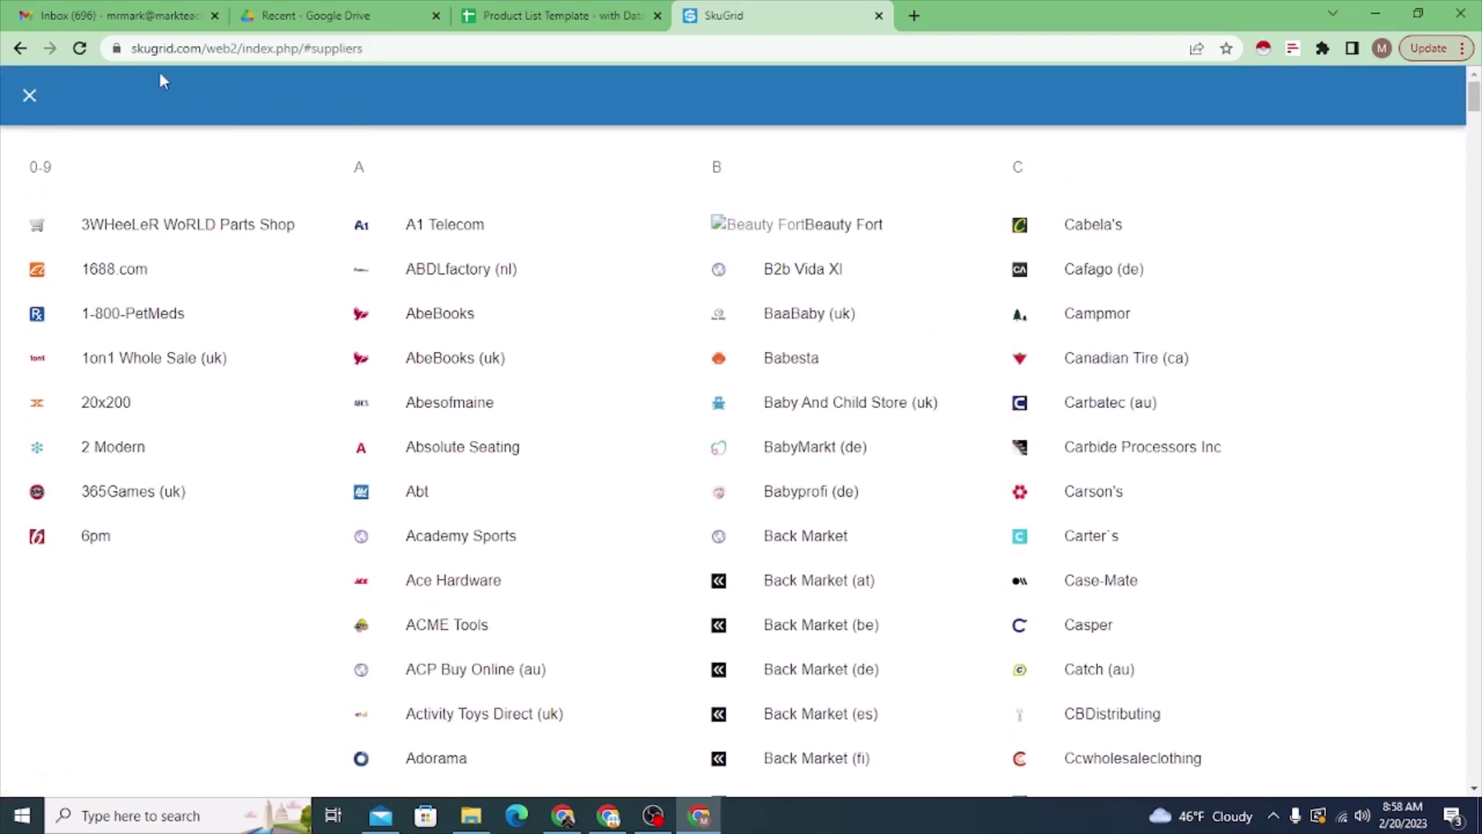
{"action": "left_click", "coordinate": [28, 96]}
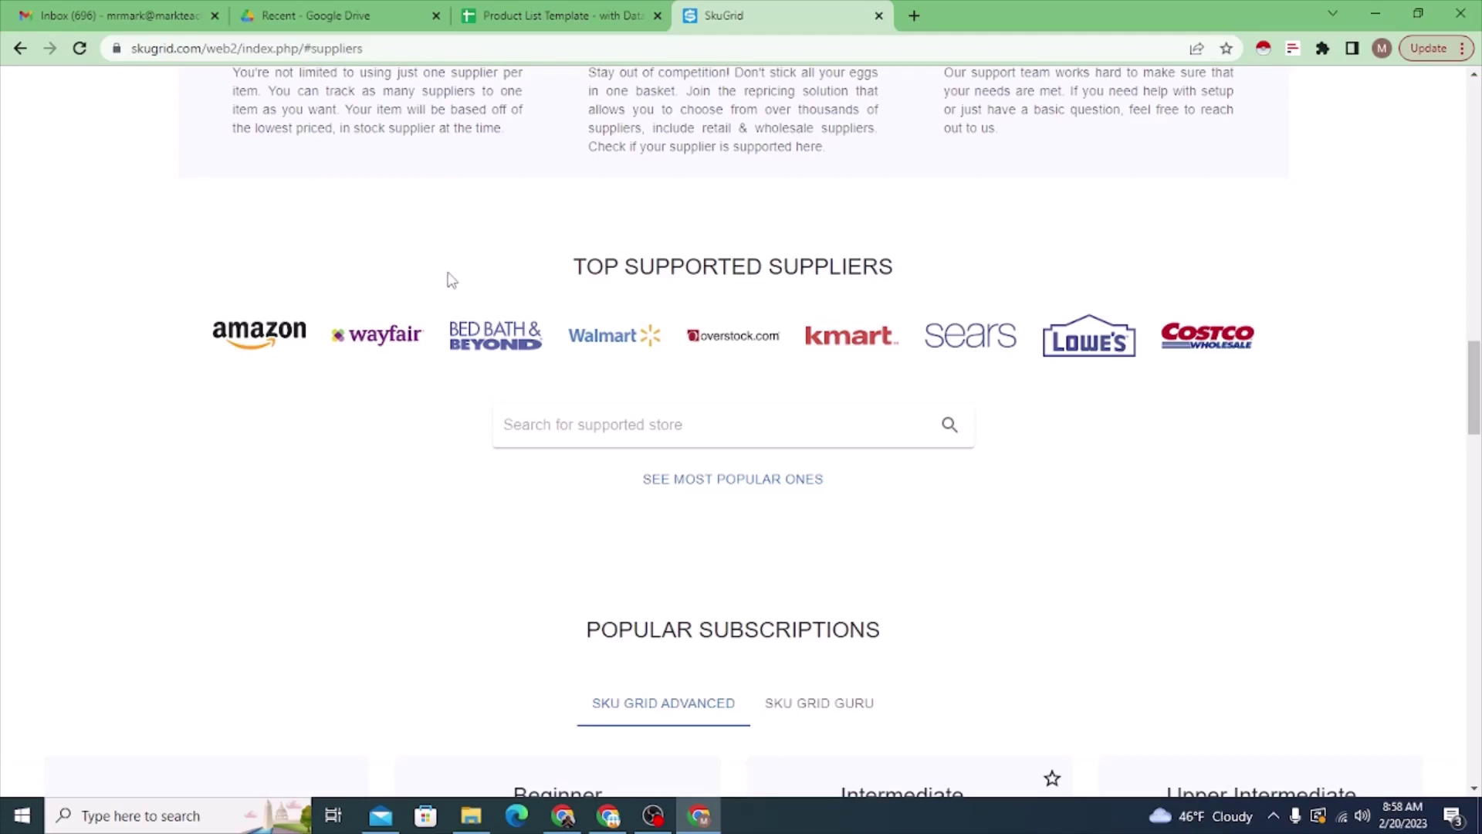
- View the Supported Marketplaces section on the SkuGrid home page, checking the spreadsheet's bulk fetch in between
{"action": "scroll", "coordinate": [449, 279], "scroll_direction": "up", "scroll_amount": 5}
{"action": "scroll", "coordinate": [452, 279], "scroll_direction": "up", "scroll_amount": 15}
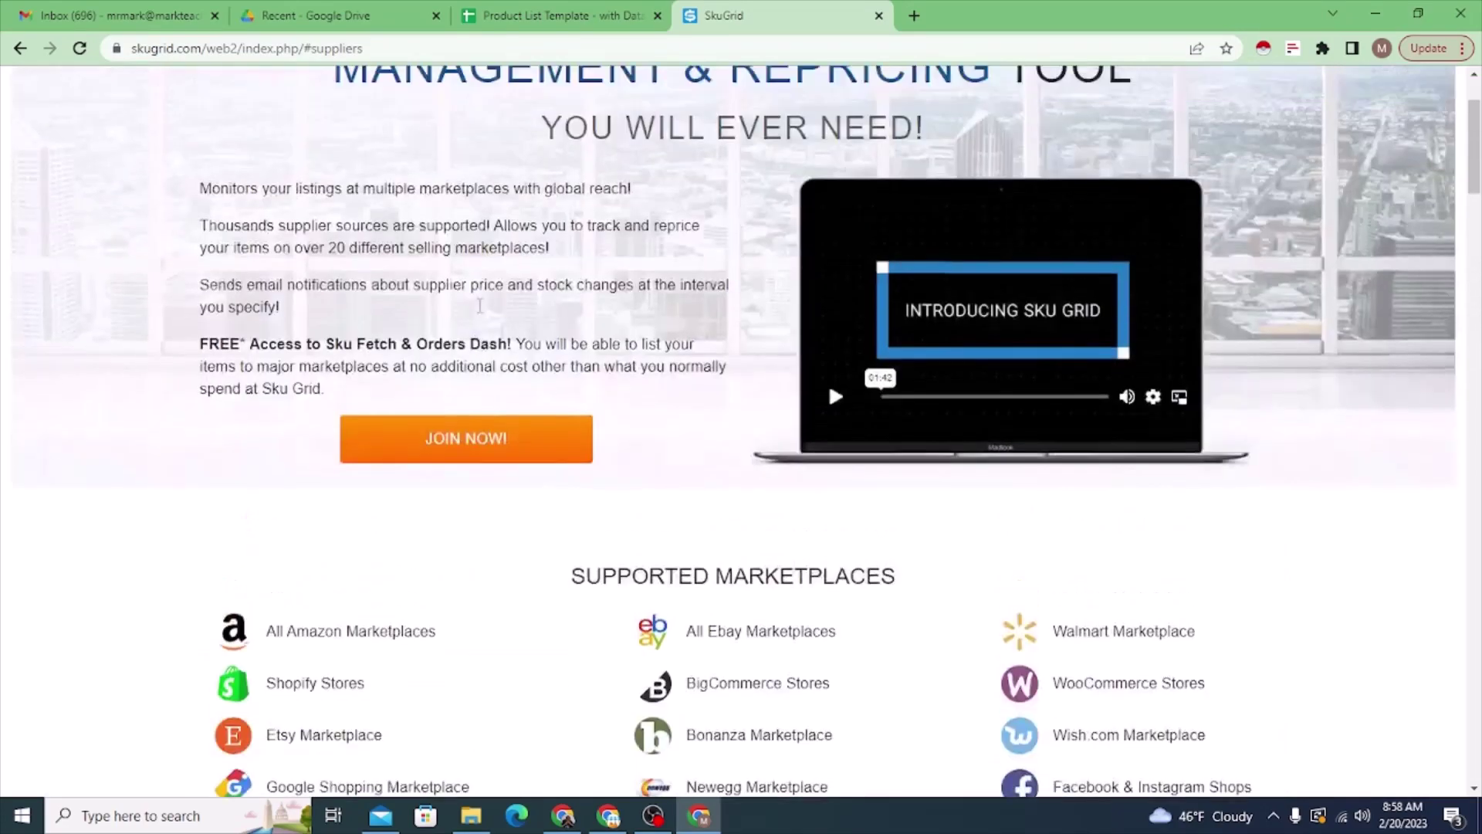
{"action": "scroll", "coordinate": [487, 315], "scroll_direction": "down", "scroll_amount": 5}
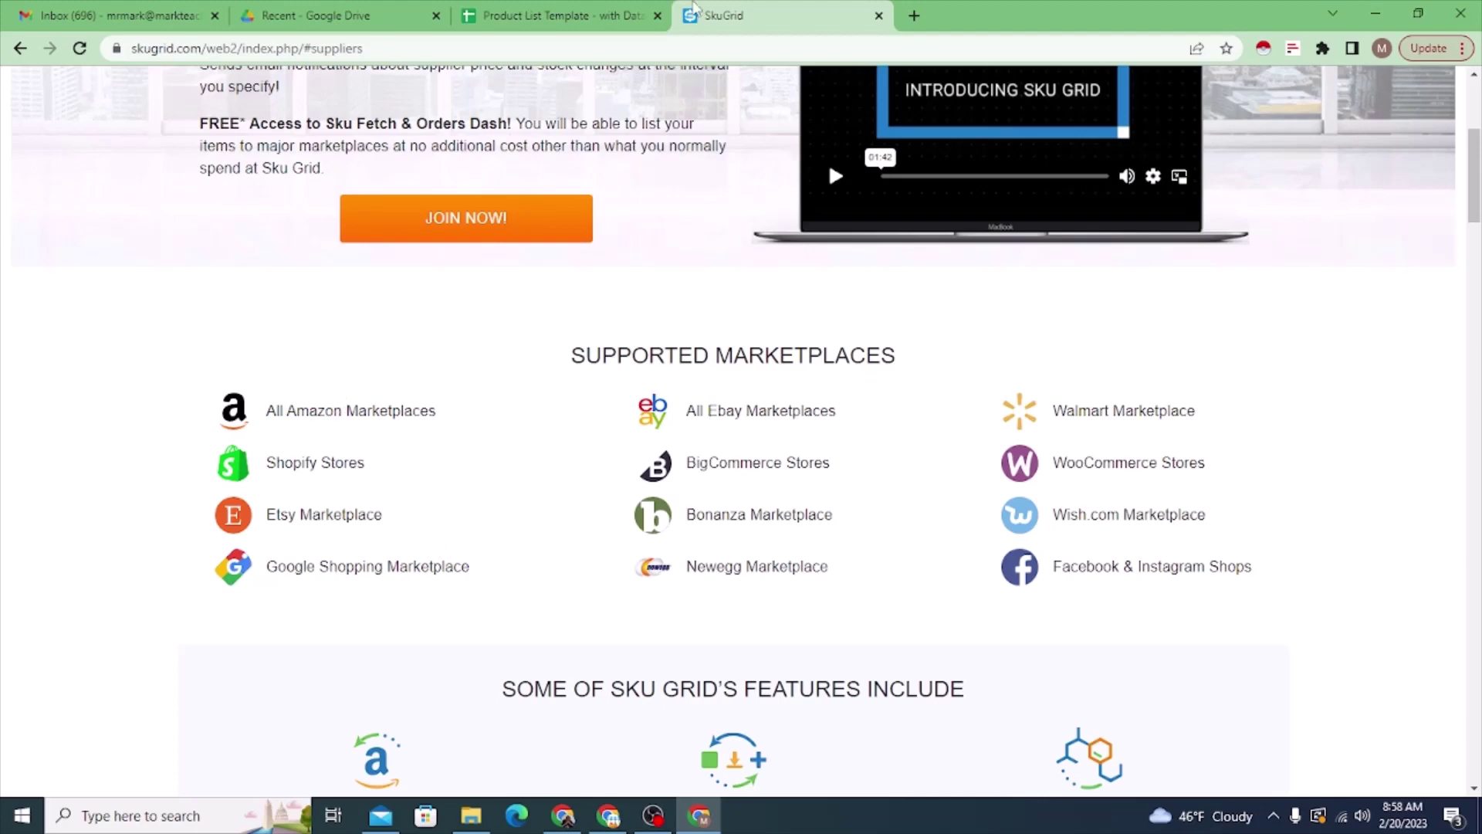
{"action": "left_click", "coordinate": [538, 9]}
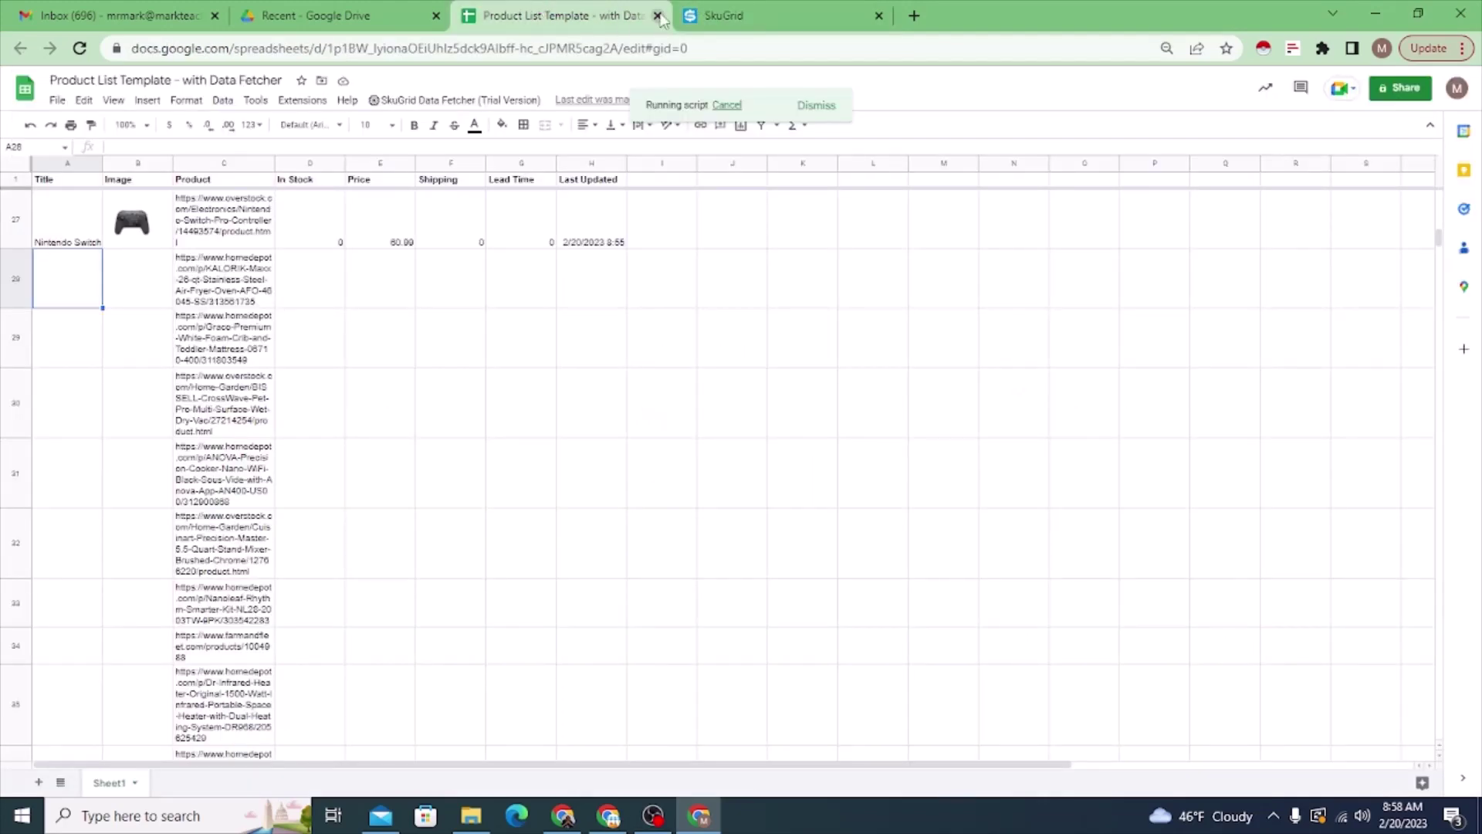
{"action": "left_click", "coordinate": [722, 15]}
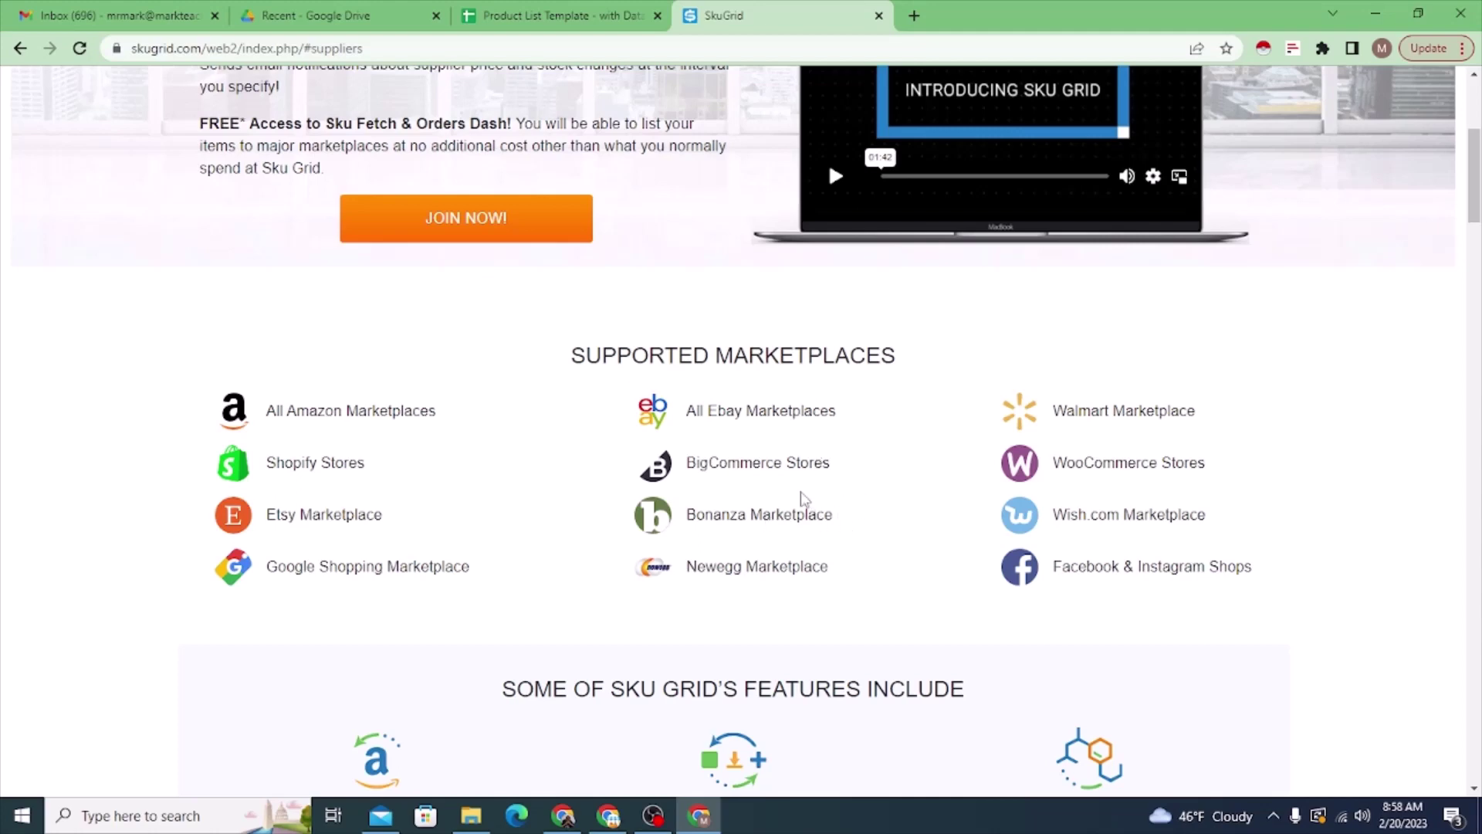
{"action": "left_click", "coordinate": [576, 10]}
{"action": "left_click", "coordinate": [732, 21]}
{"action": "scroll", "coordinate": [708, 354], "scroll_direction": "down", "scroll_amount": 1}
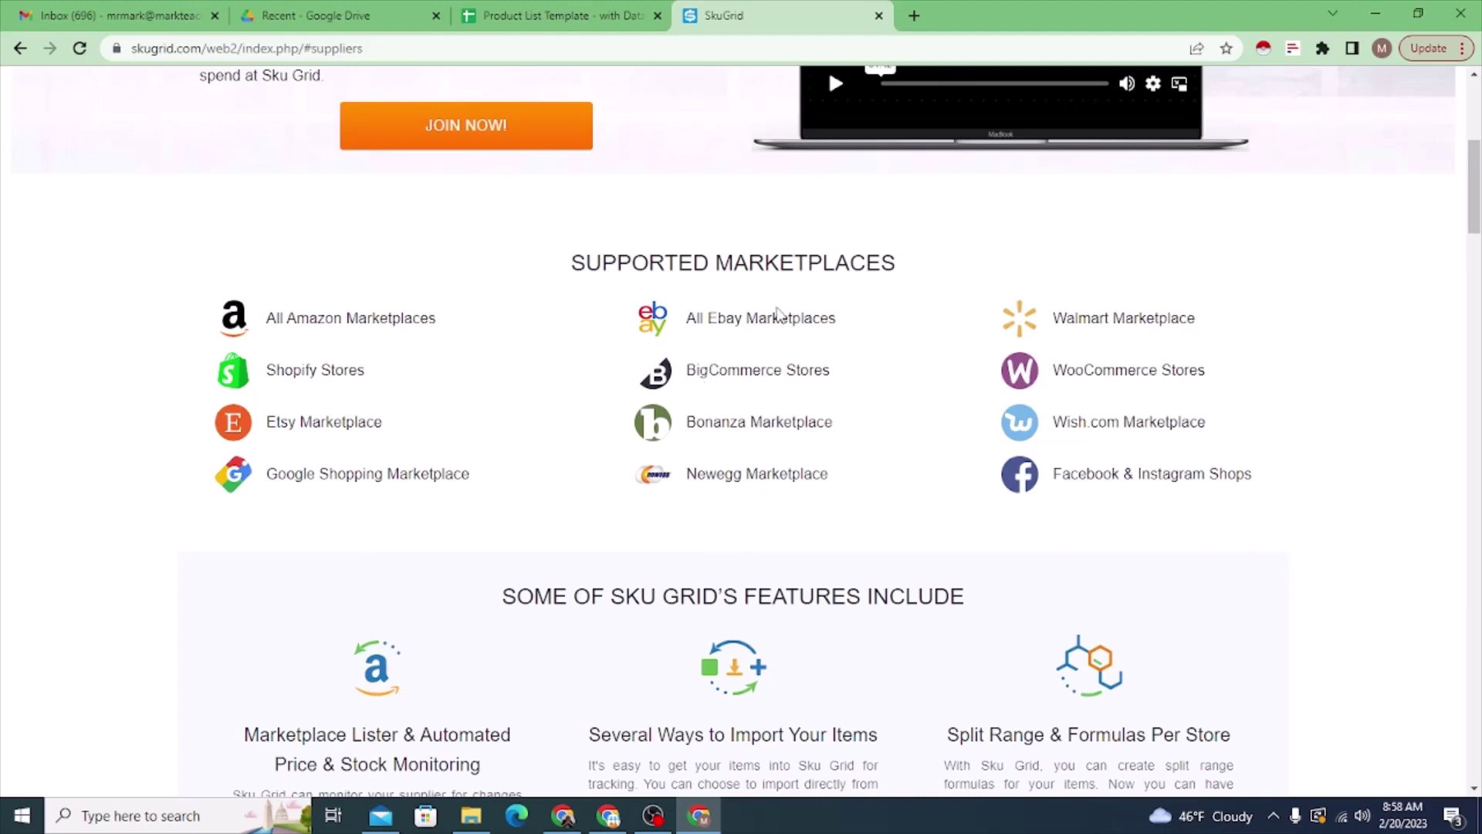
- Switch to the product list spreadsheet, examine the fetched product data from row 28 to row 77 and select cell A78
{"action": "left_click", "coordinate": [568, 16]}
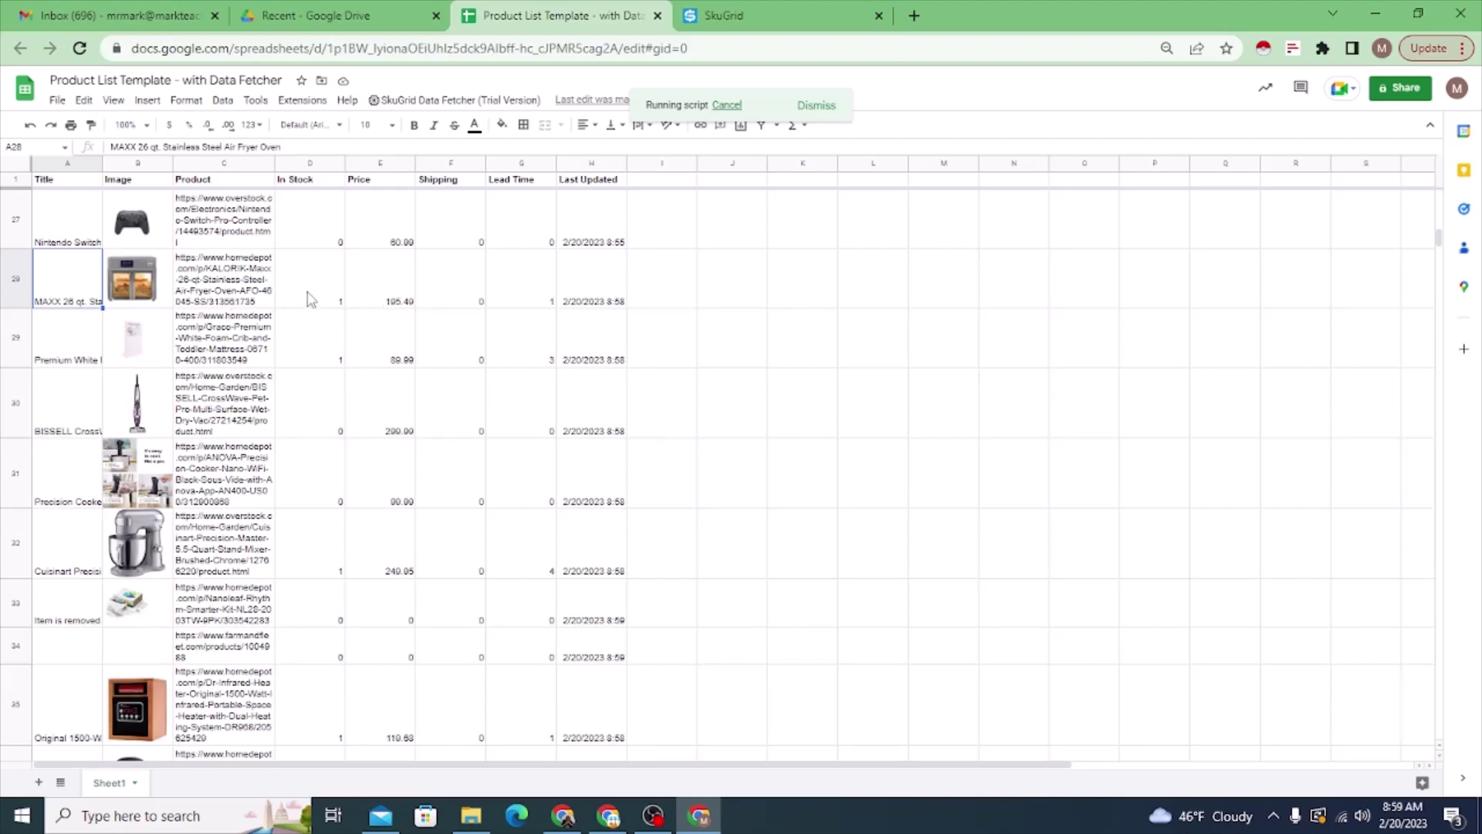
{"action": "scroll", "coordinate": [311, 303], "scroll_direction": "down", "scroll_amount": 1}
{"action": "scroll", "coordinate": [312, 302], "scroll_direction": "down", "scroll_amount": 6}
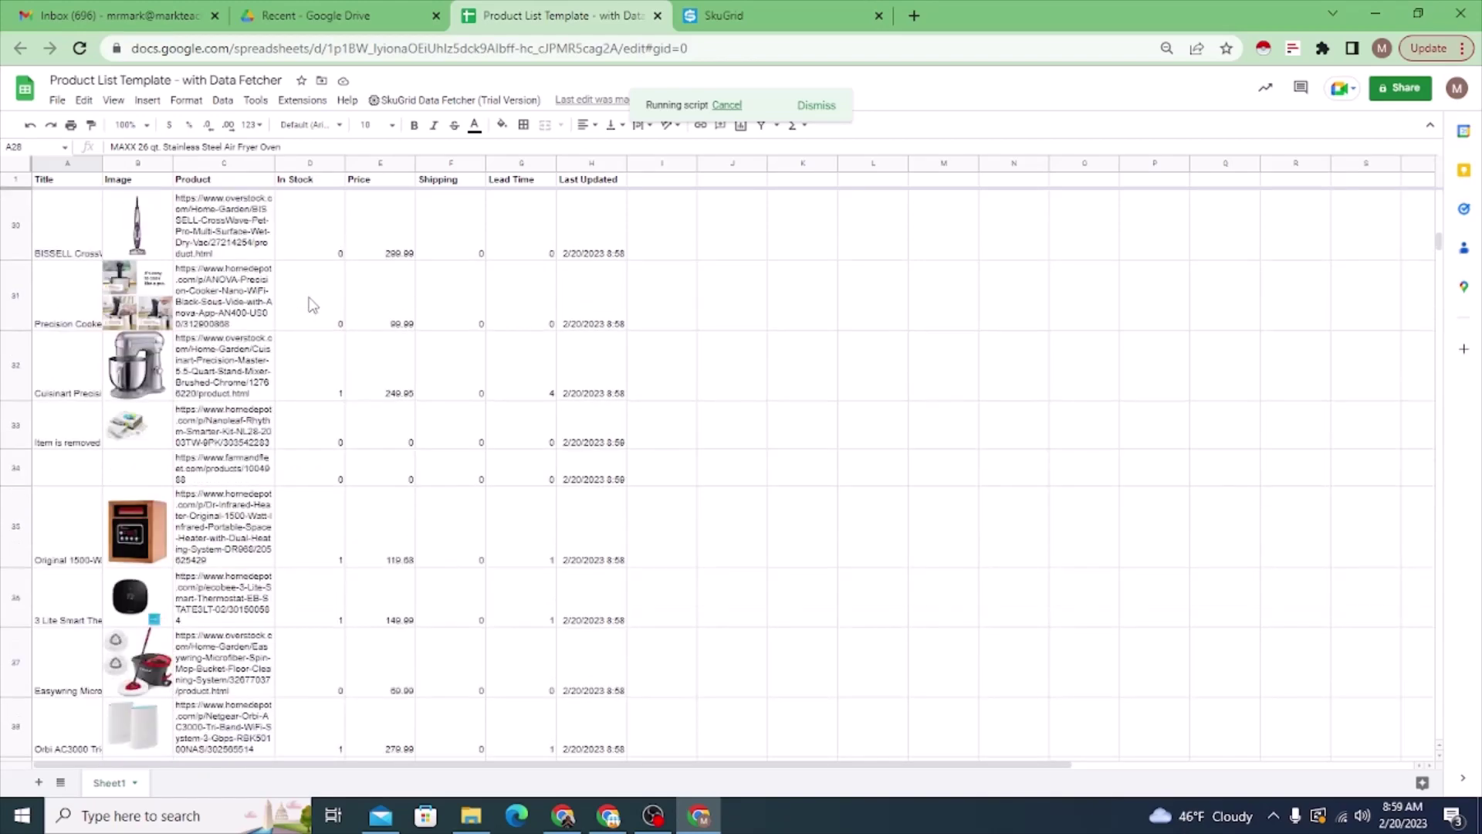
{"action": "scroll", "coordinate": [312, 303], "scroll_direction": "down", "scroll_amount": 9}
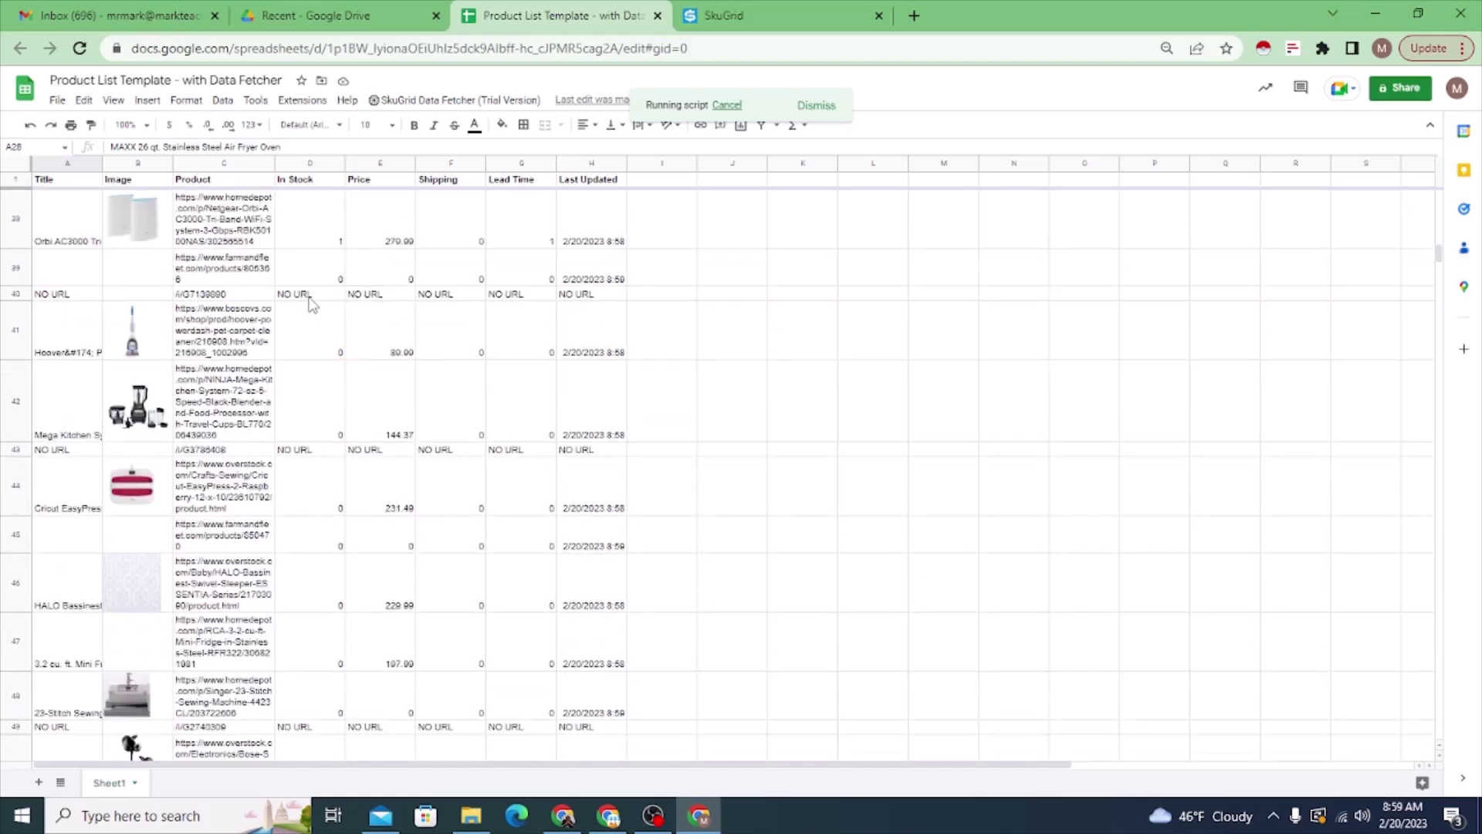
{"action": "scroll", "coordinate": [312, 303], "scroll_direction": "down", "scroll_amount": 2}
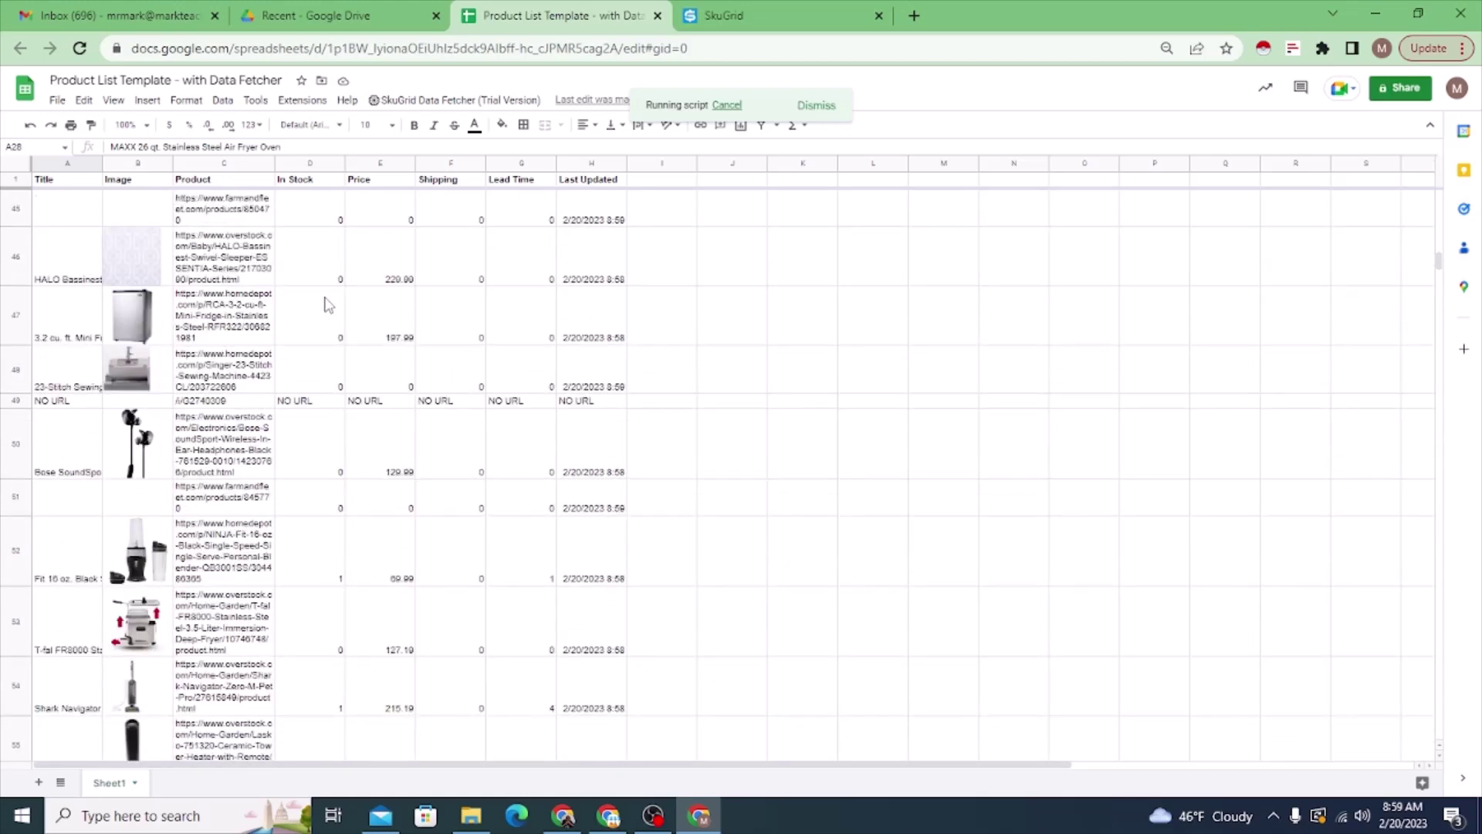
{"action": "scroll", "coordinate": [334, 311], "scroll_direction": "down", "scroll_amount": 1}
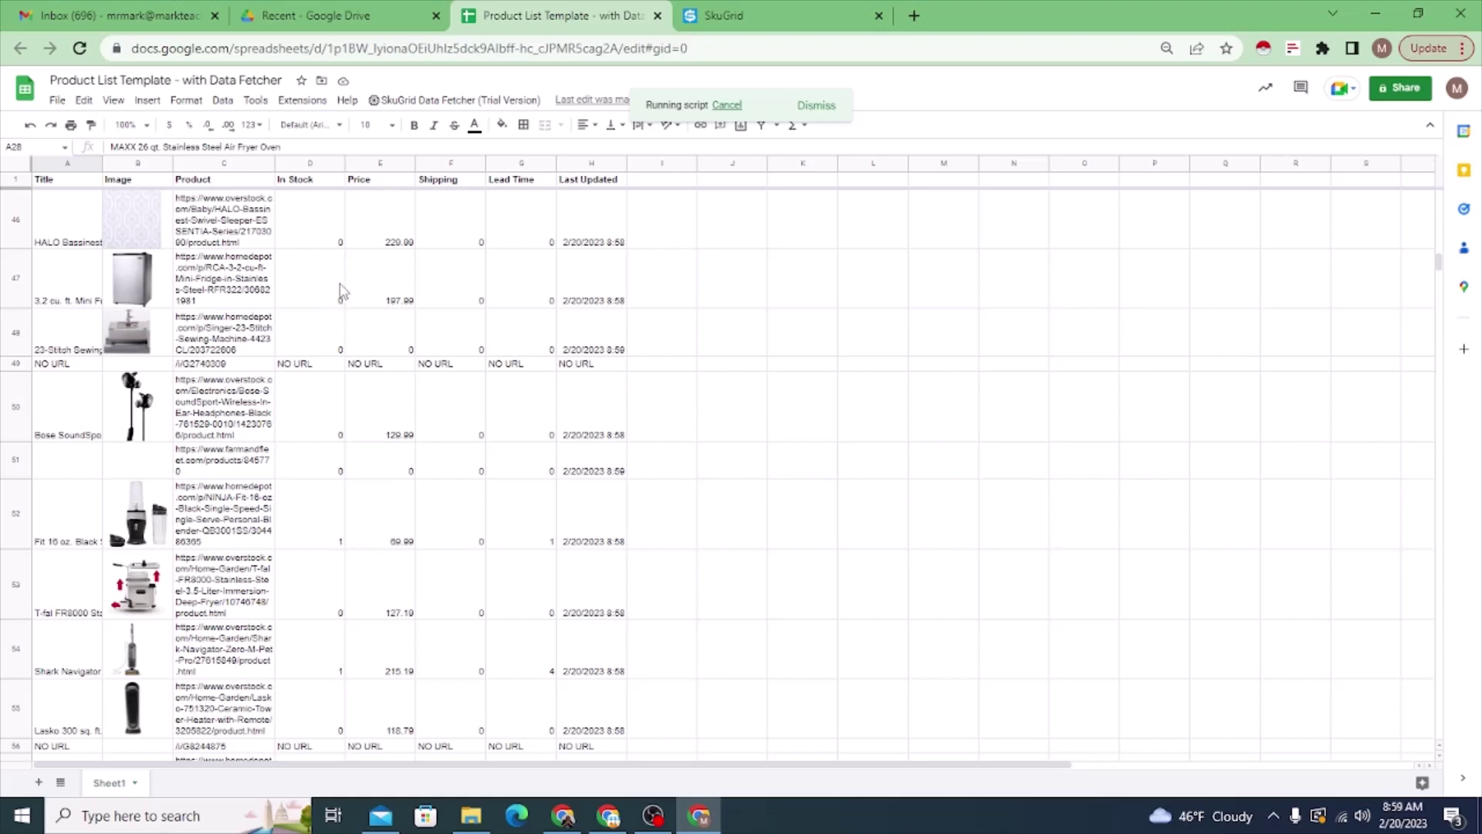
{"action": "scroll", "coordinate": [328, 436], "scroll_direction": "down", "scroll_amount": 3}
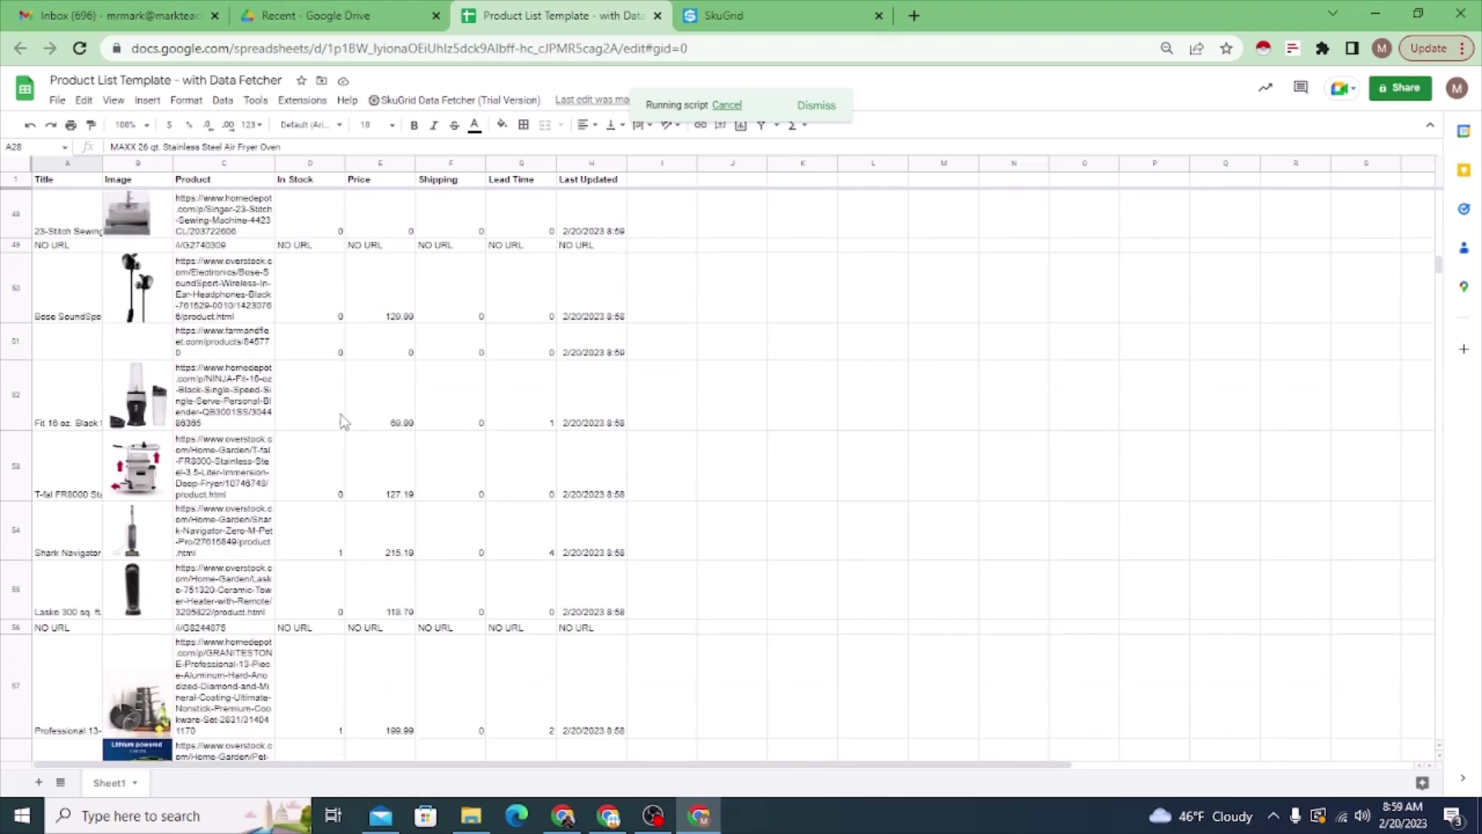
{"action": "scroll", "coordinate": [334, 416], "scroll_direction": "down", "scroll_amount": 9}
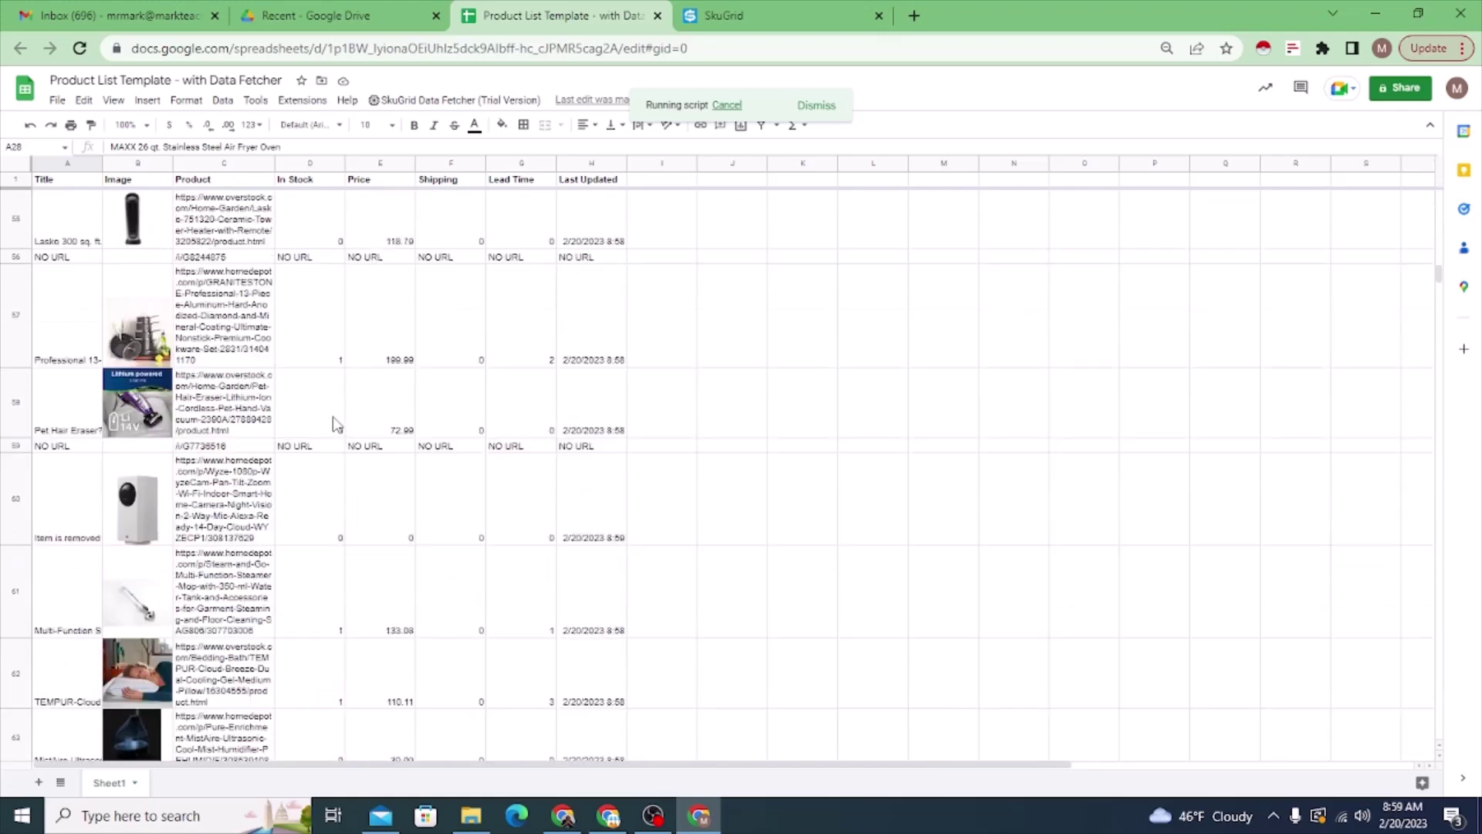
{"action": "scroll", "coordinate": [341, 409], "scroll_direction": "down", "scroll_amount": 6}
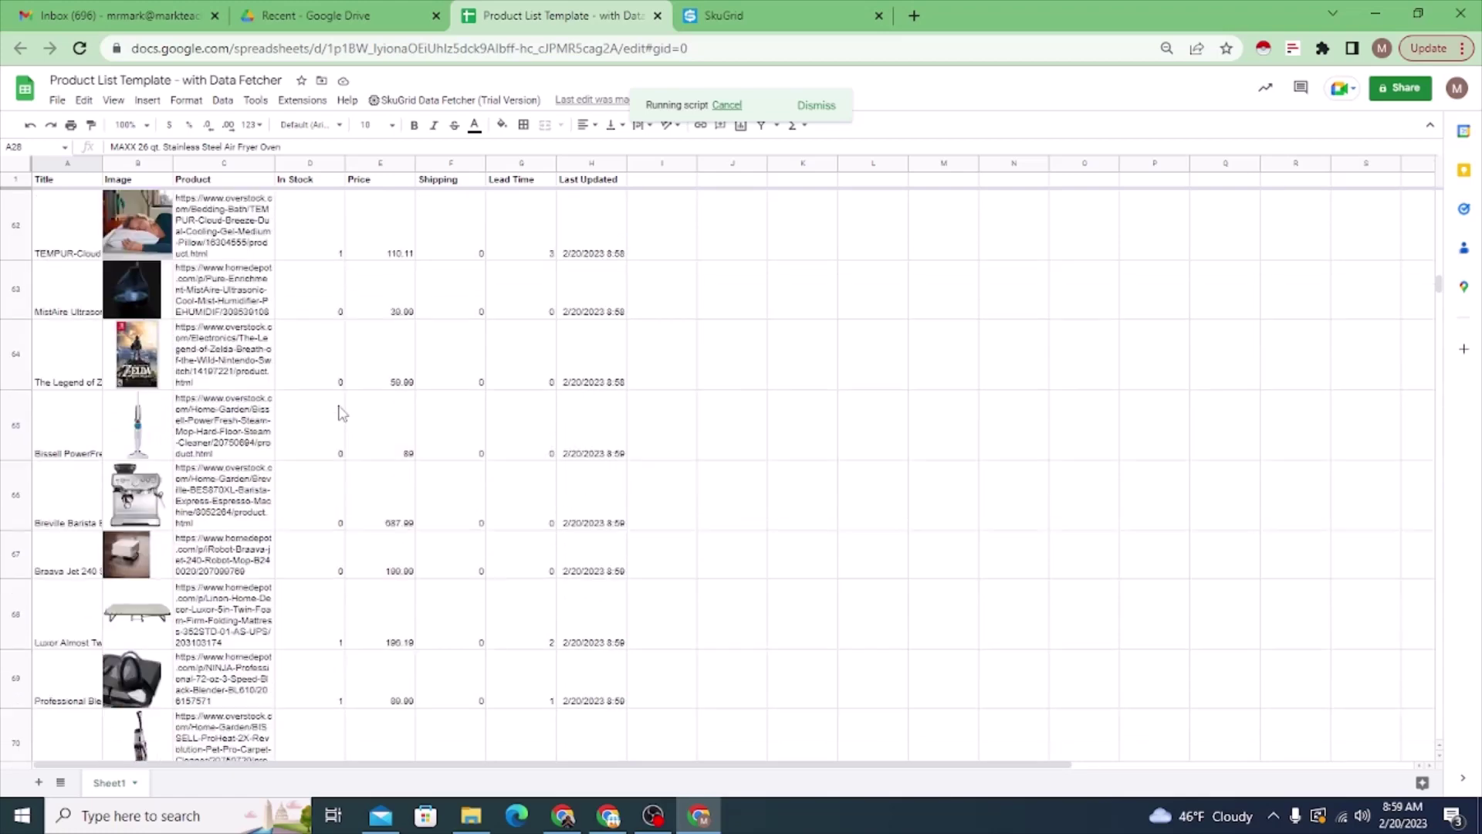
{"action": "scroll", "coordinate": [341, 415], "scroll_direction": "down", "scroll_amount": 5}
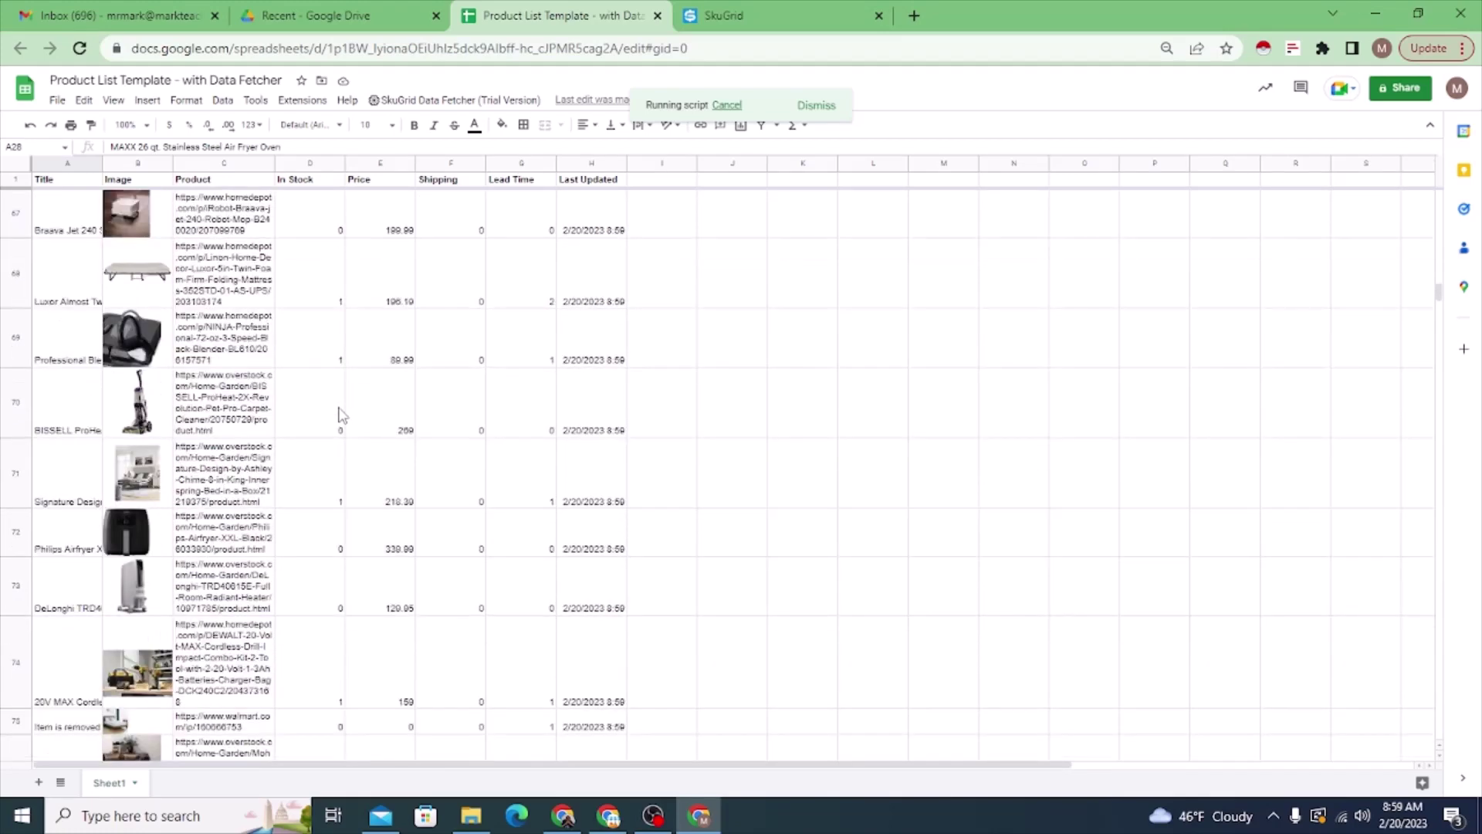
{"action": "scroll", "coordinate": [342, 415], "scroll_direction": "down", "scroll_amount": 2}
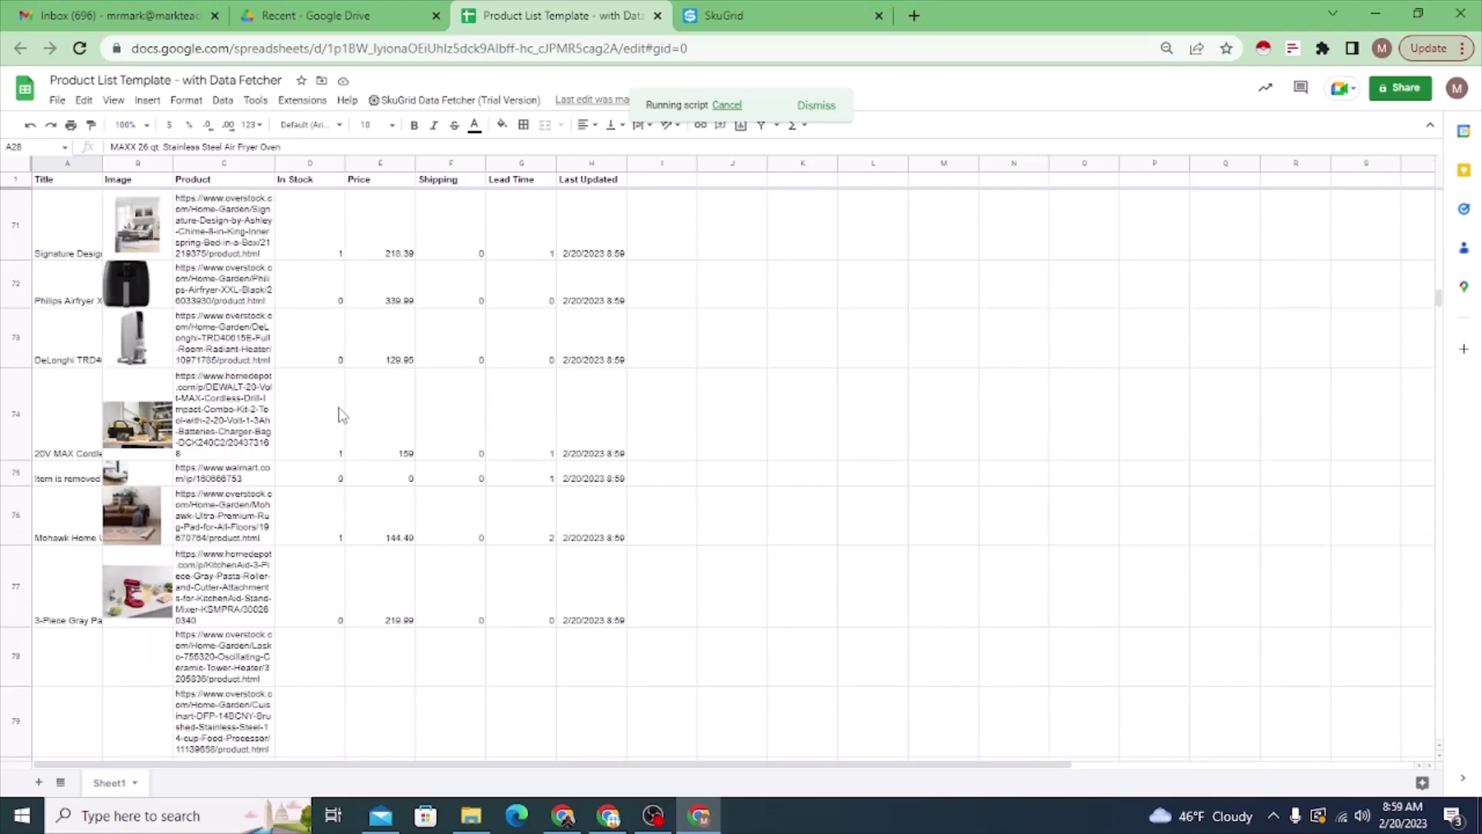
{"action": "scroll", "coordinate": [342, 414], "scroll_direction": "down", "scroll_amount": 2}
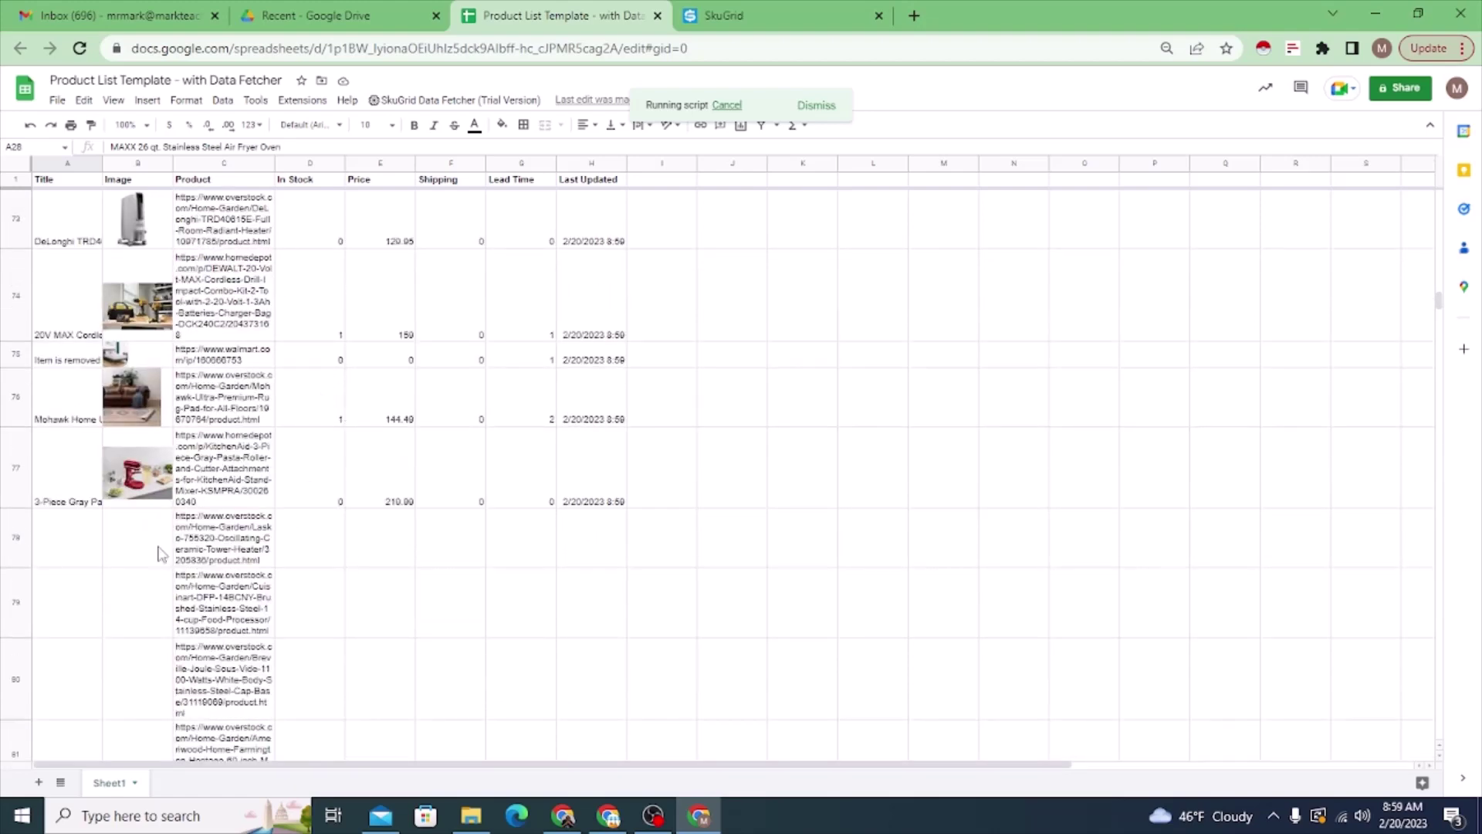
{"action": "left_click", "coordinate": [74, 548]}
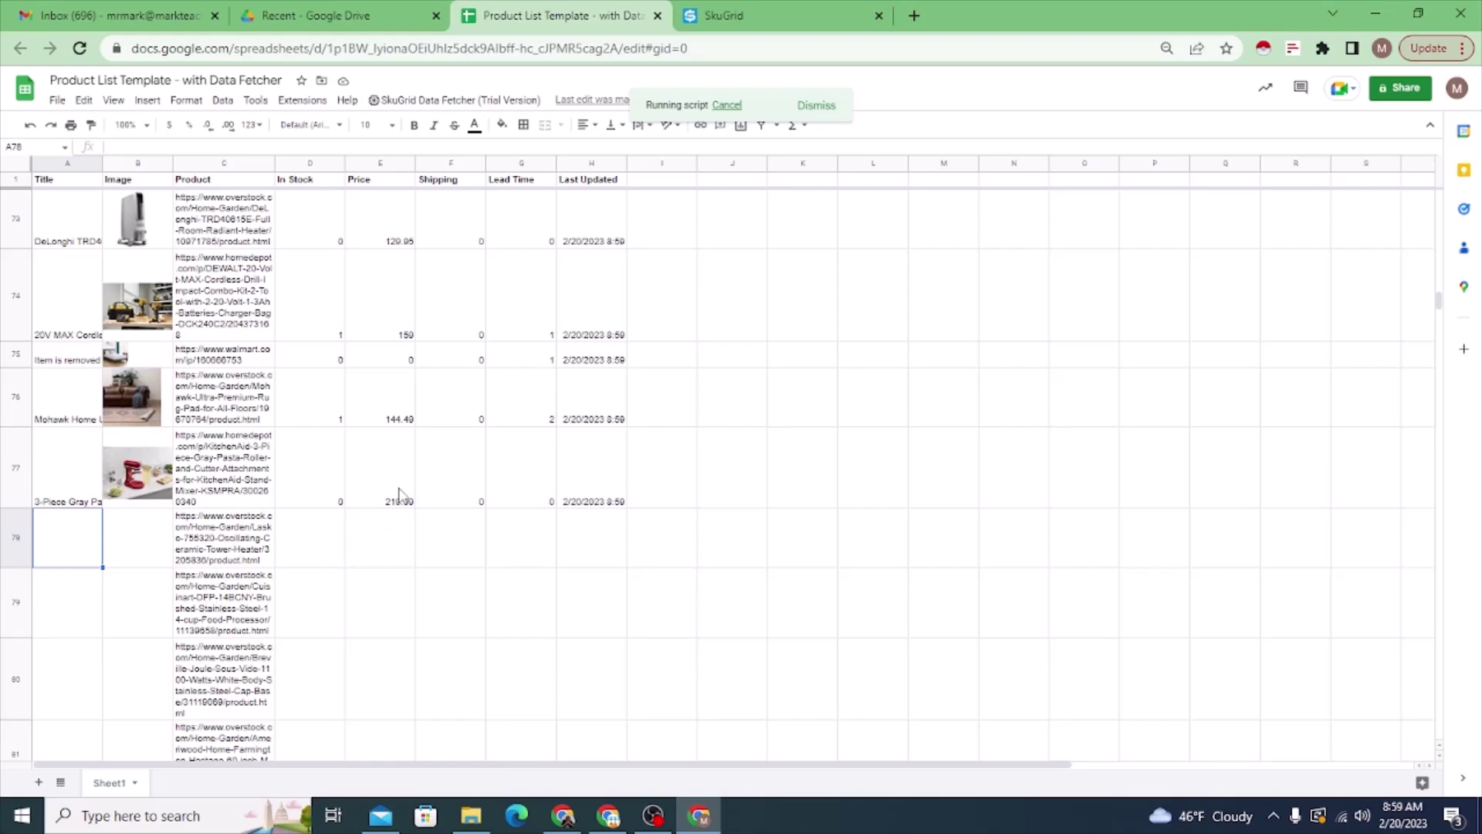
- Start a new conditional formatting rule for the whole In Stock column (column D)
{"action": "scroll", "coordinate": [399, 492], "scroll_direction": "up", "scroll_amount": 12}
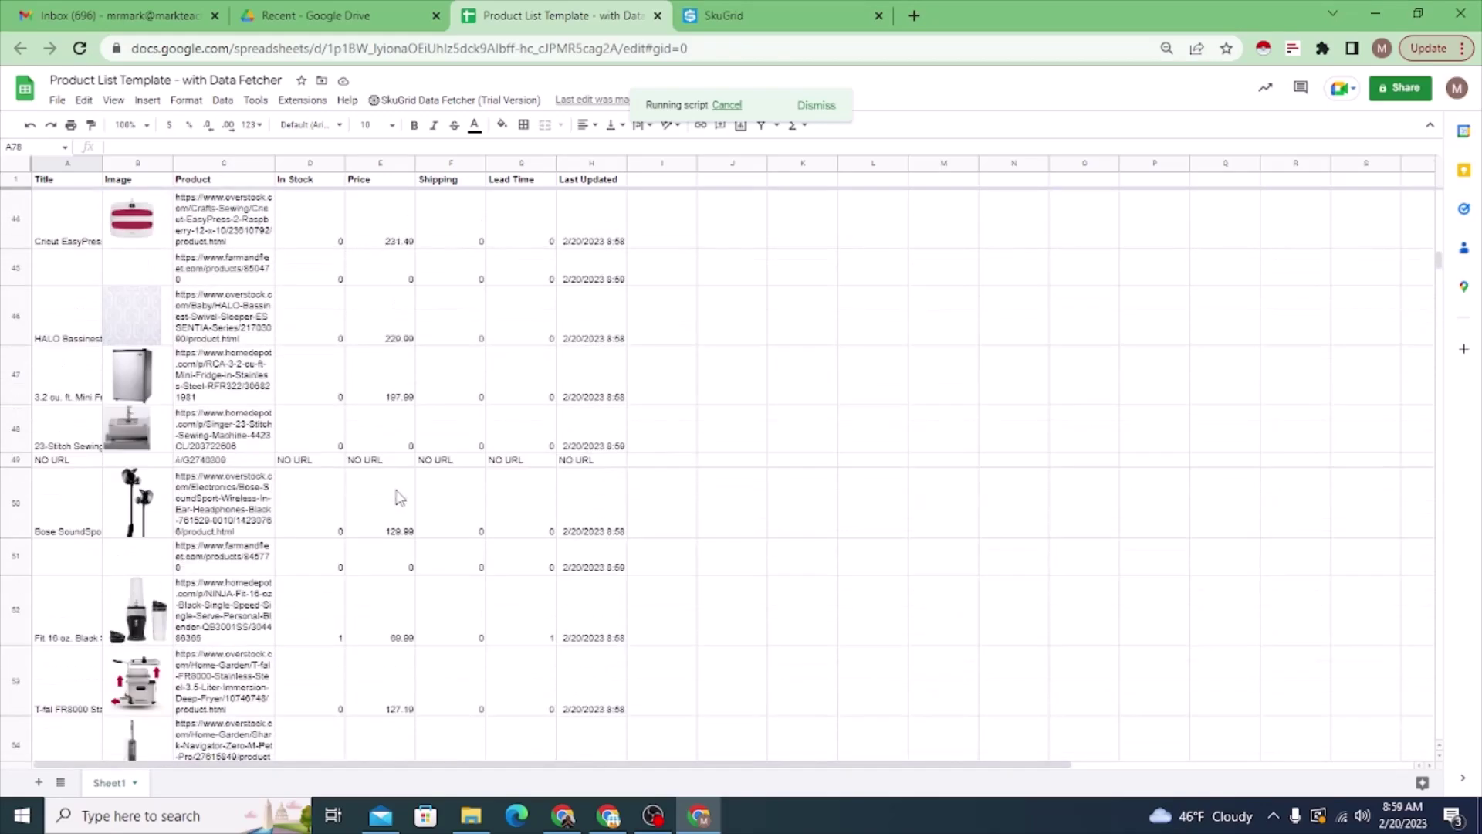
{"action": "scroll", "coordinate": [399, 496], "scroll_direction": "up", "scroll_amount": 5}
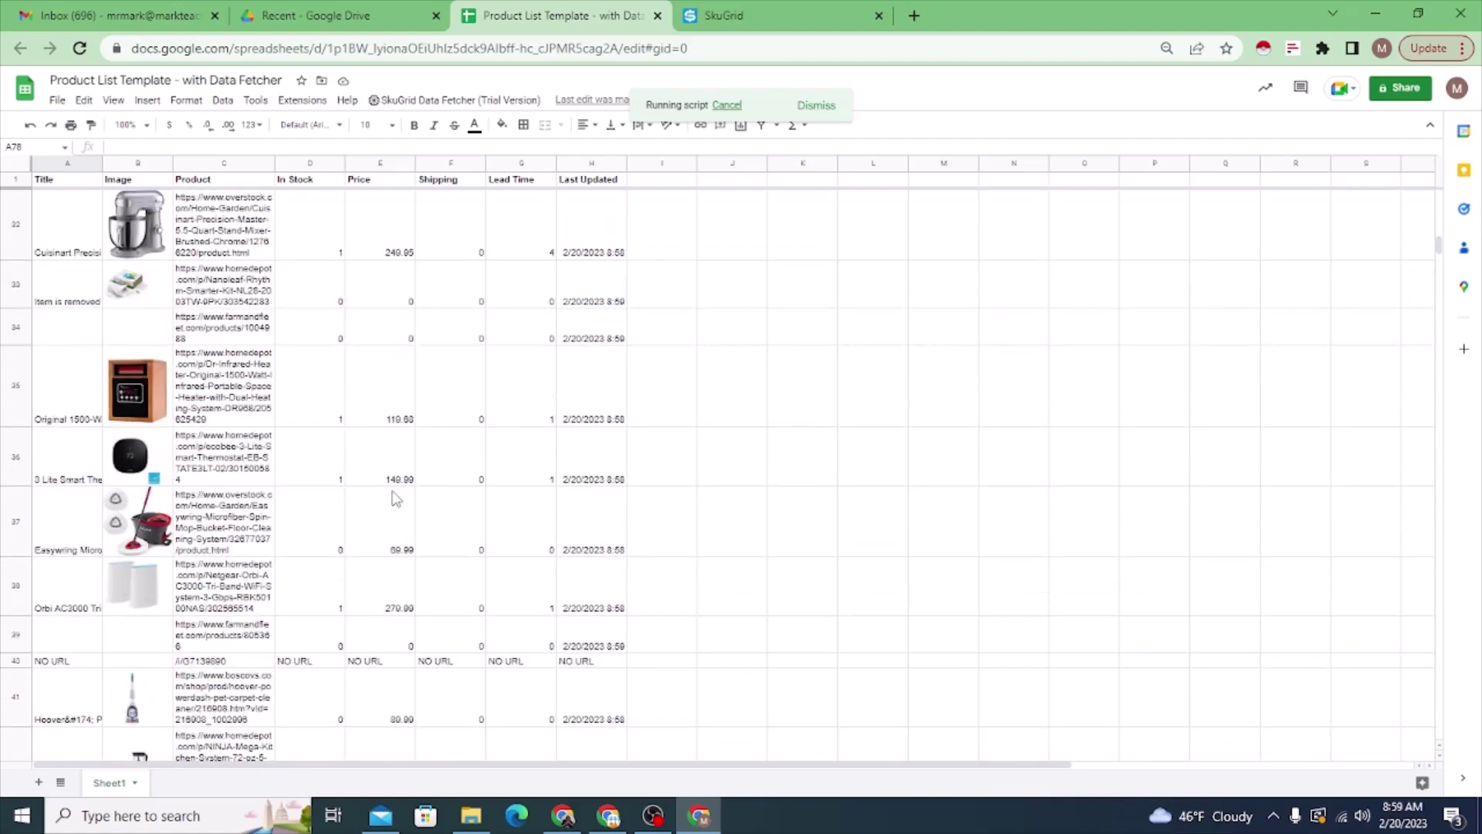
{"action": "scroll", "coordinate": [396, 497], "scroll_direction": "up", "scroll_amount": 10}
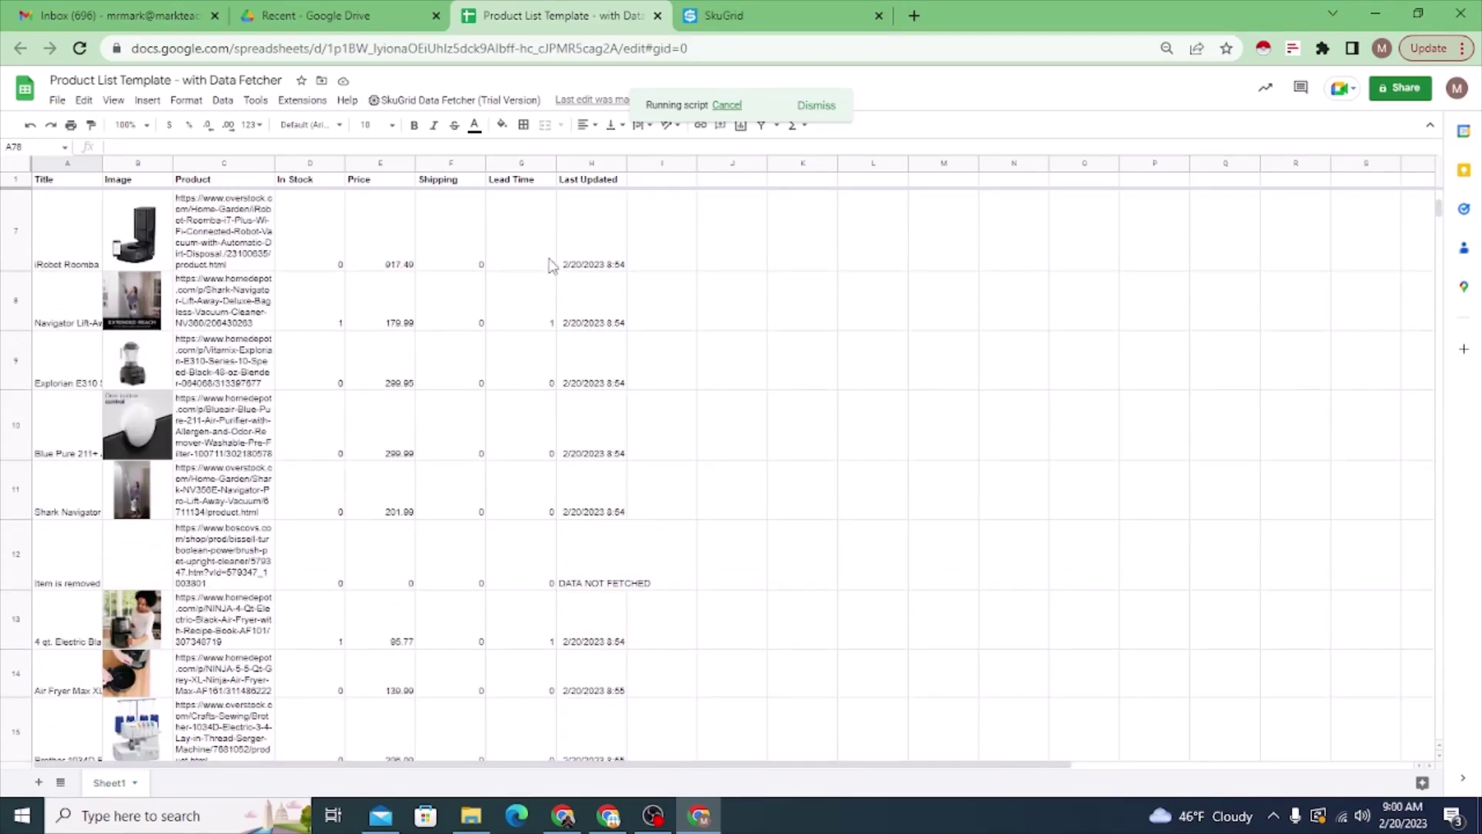
{"action": "scroll", "coordinate": [559, 276], "scroll_direction": "up", "scroll_amount": 3}
{"action": "scroll", "coordinate": [560, 278], "scroll_direction": "up", "scroll_amount": 2}
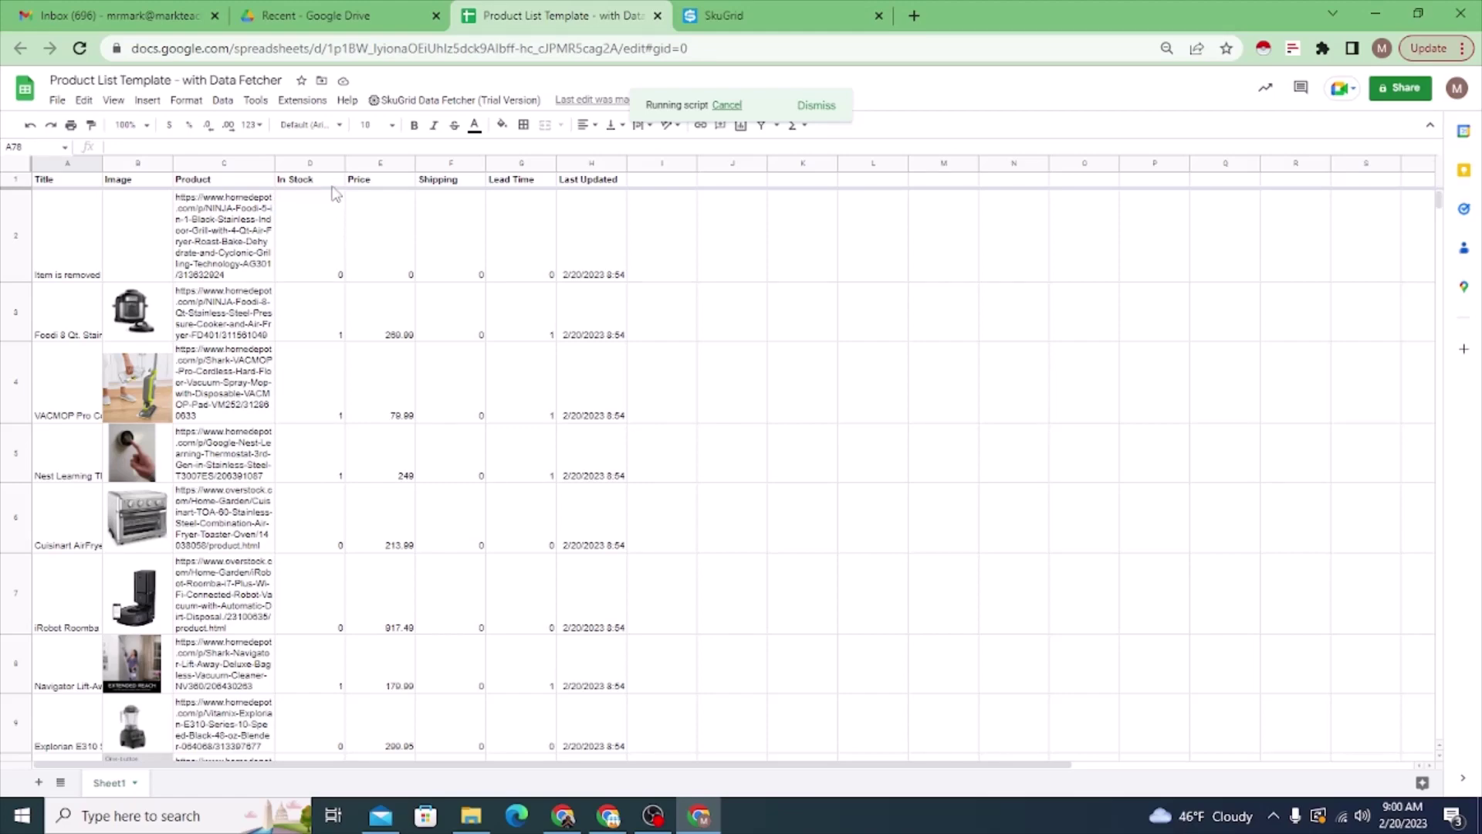
{"action": "left_click", "coordinate": [311, 164]}
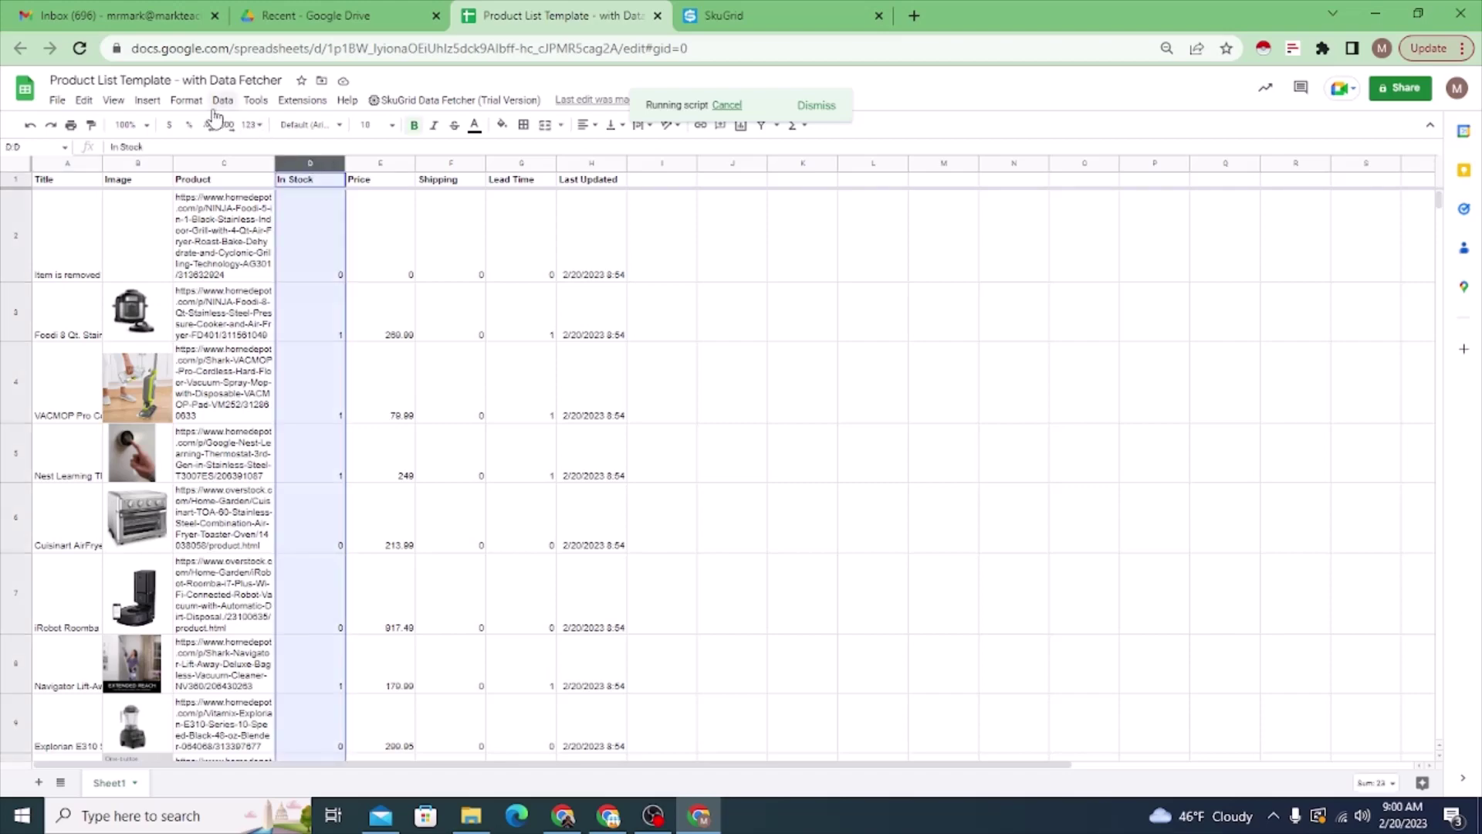
{"action": "left_click", "coordinate": [186, 101]}
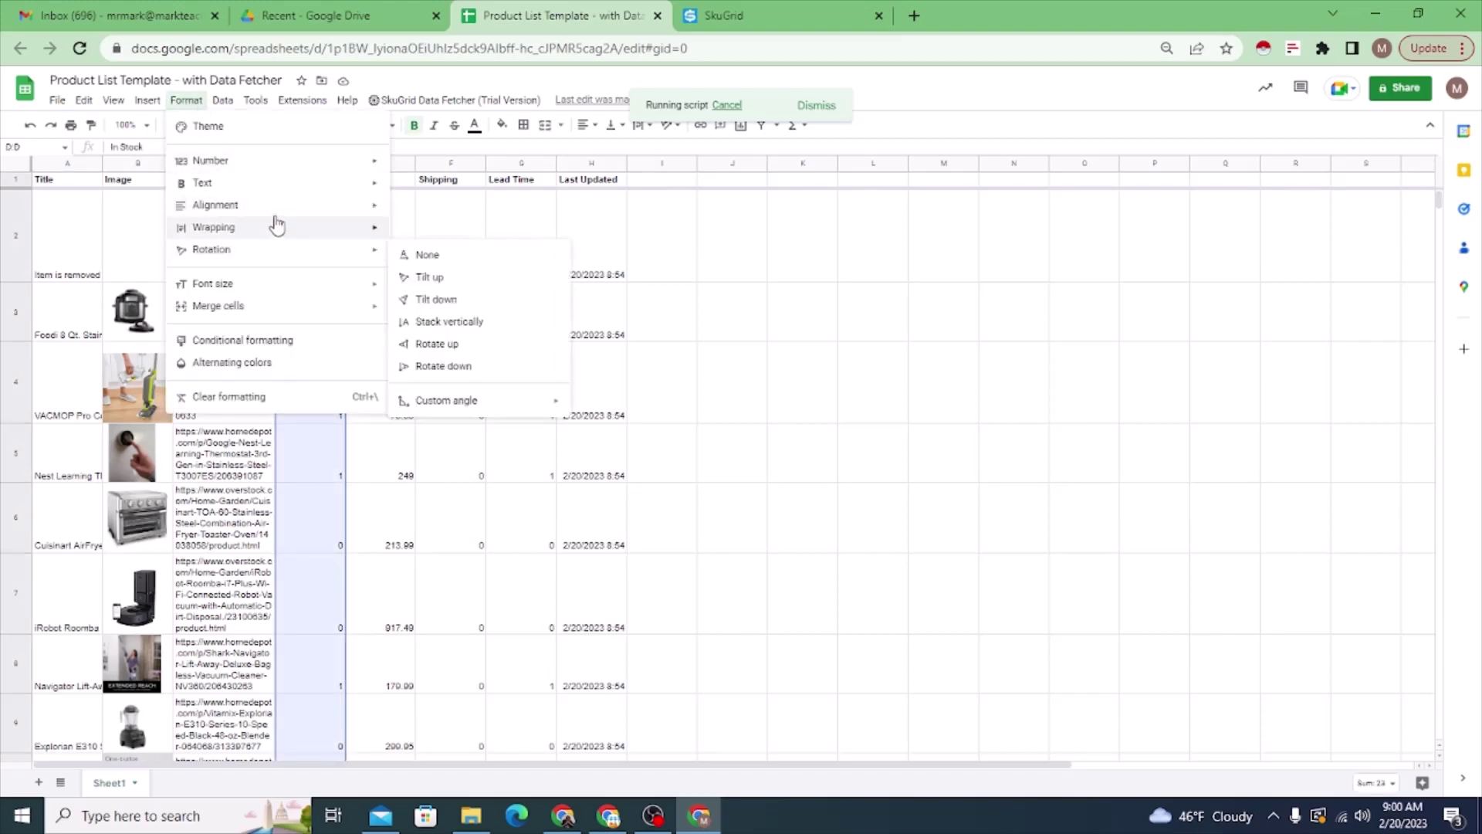
{"action": "left_click", "coordinate": [296, 347]}
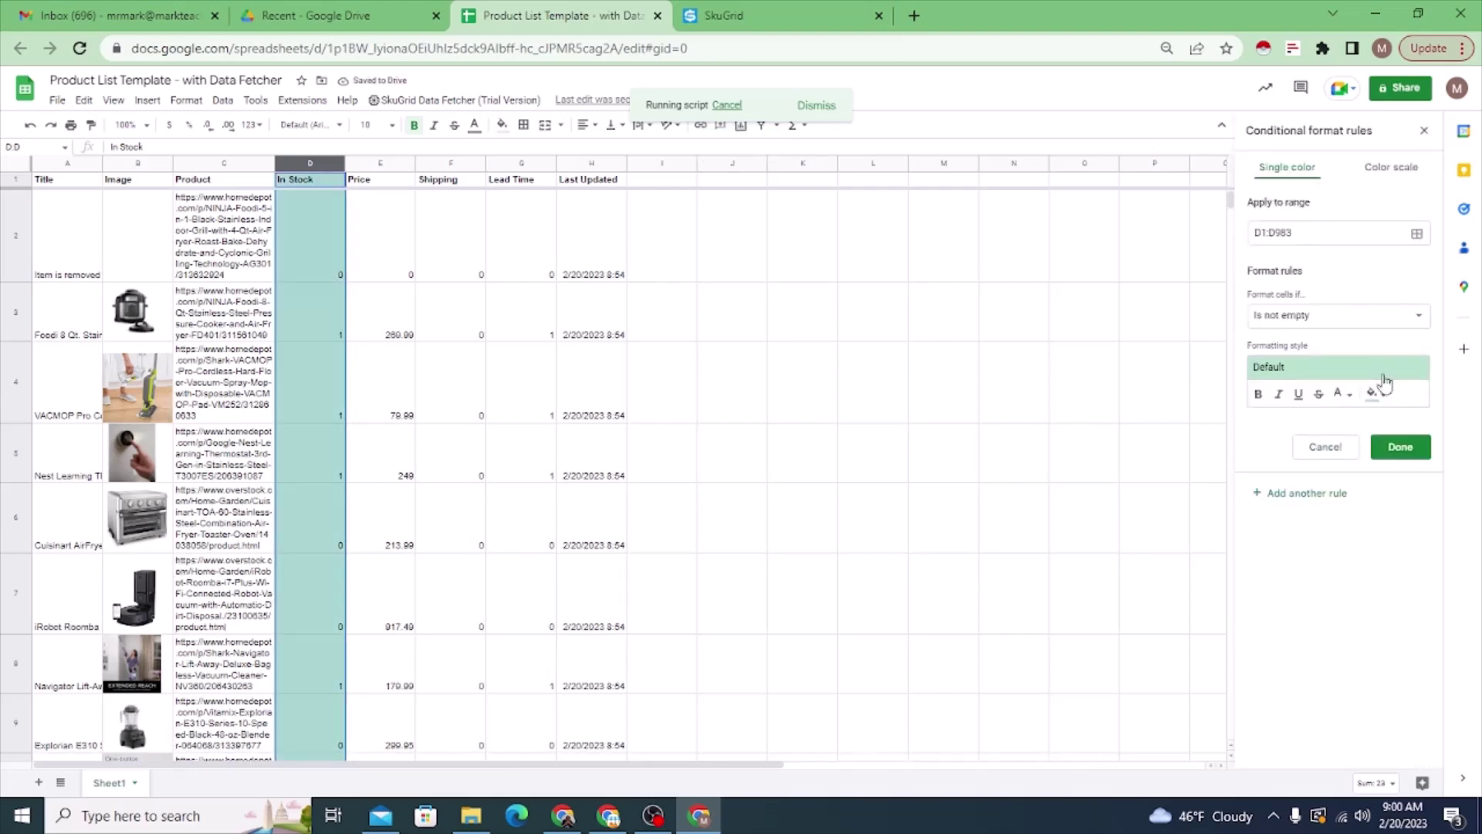
- Set the rule to format cells equal to 1 with the default green style, save it and close the conditional format rules
{"action": "left_click", "coordinate": [1411, 317]}
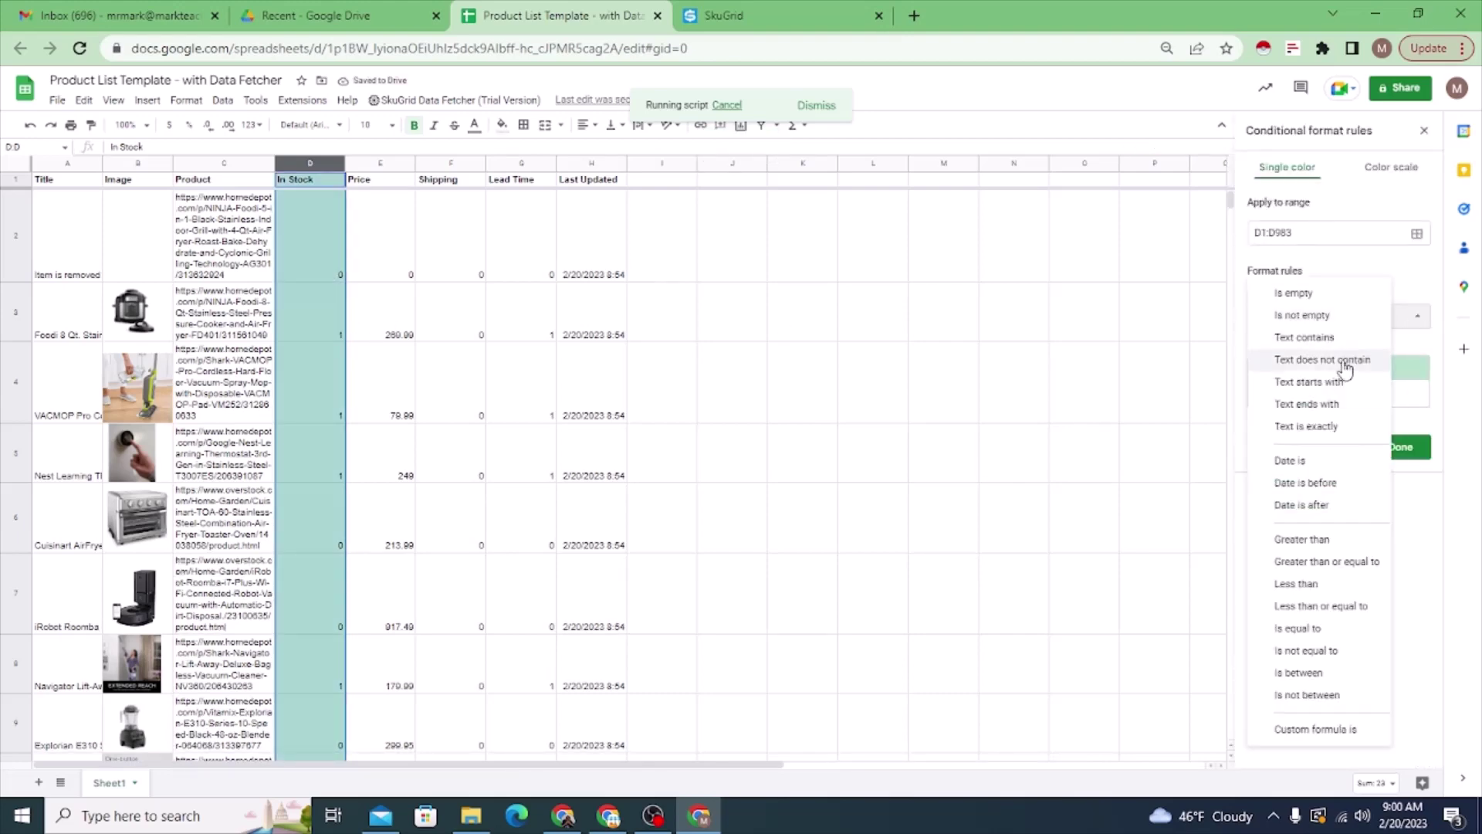
{"action": "left_click", "coordinate": [1299, 628]}
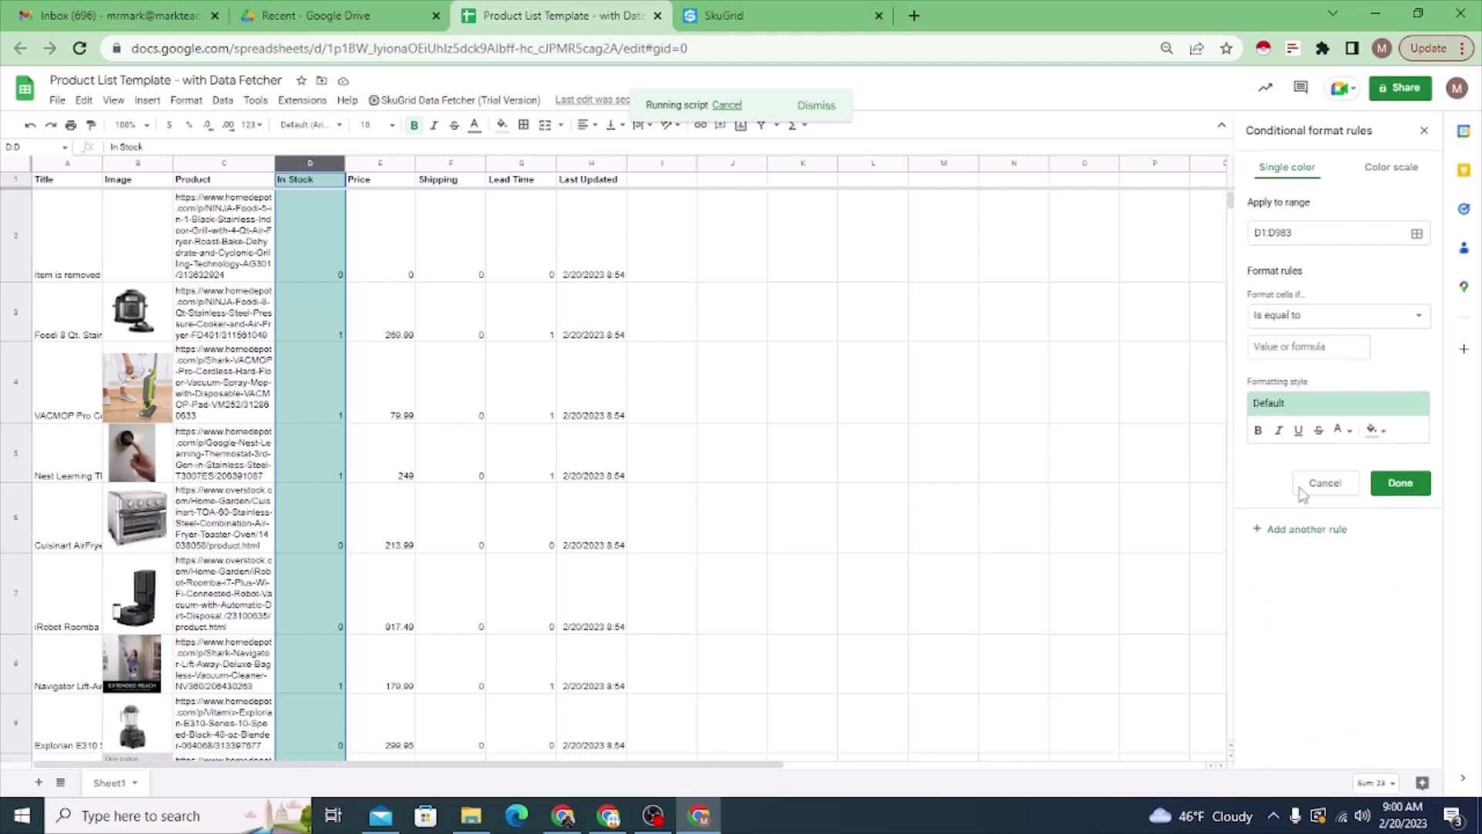
{"action": "left_click", "coordinate": [1310, 351]}
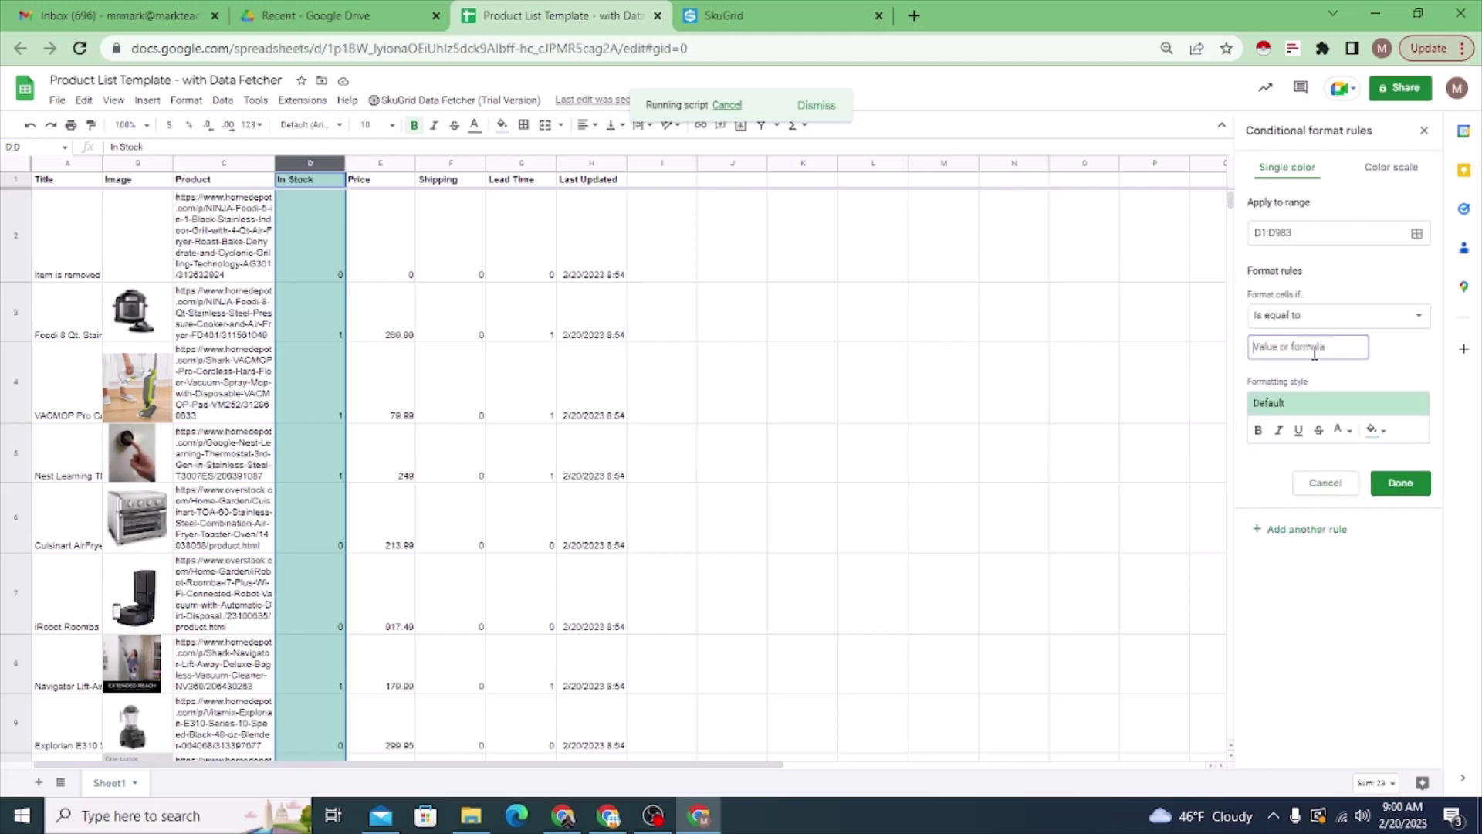
{"action": "type", "text": "1"}
{"action": "left_click", "coordinate": [1400, 483]}
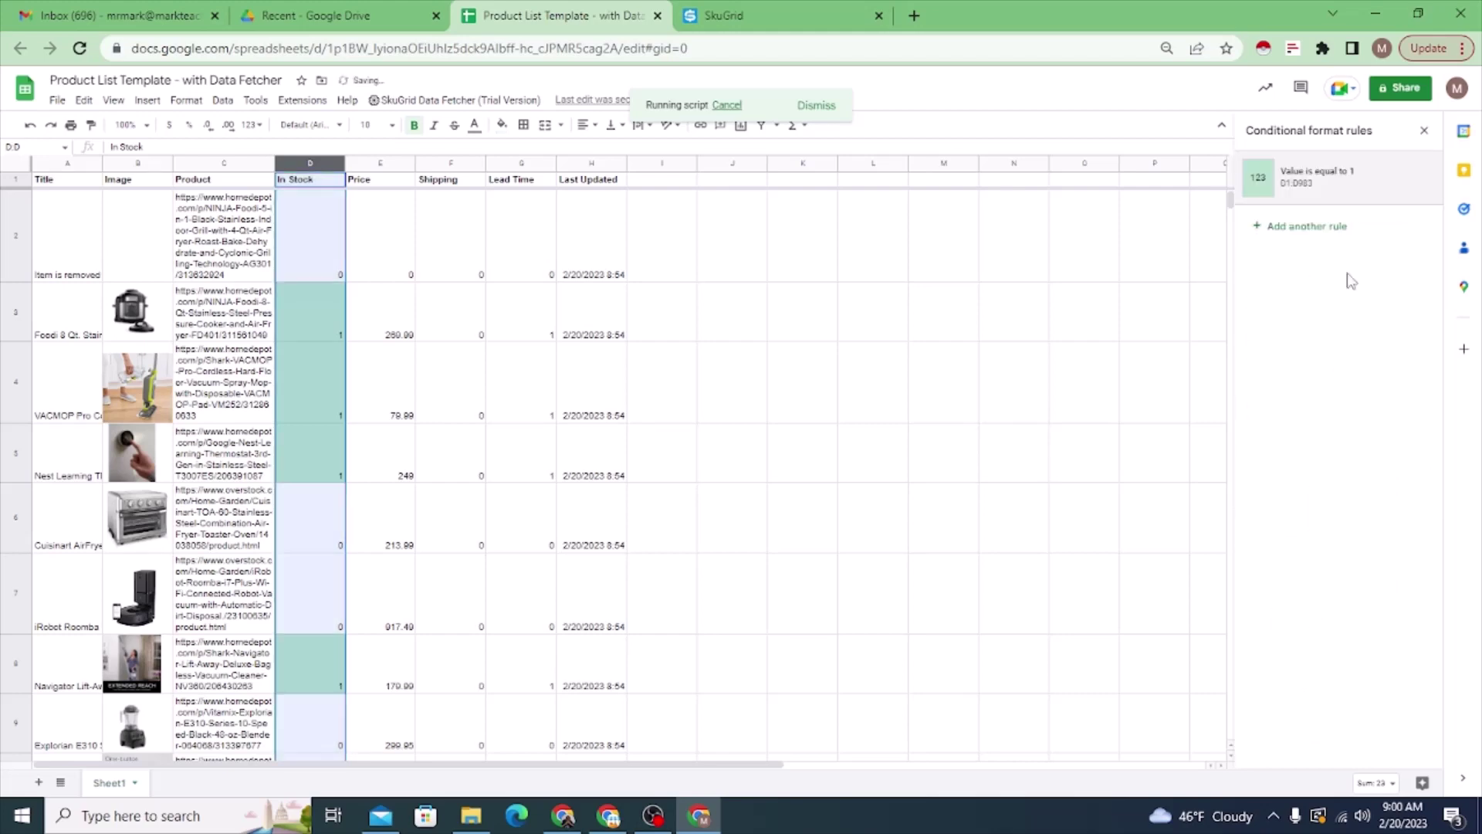
{"action": "left_click", "coordinate": [1424, 129]}
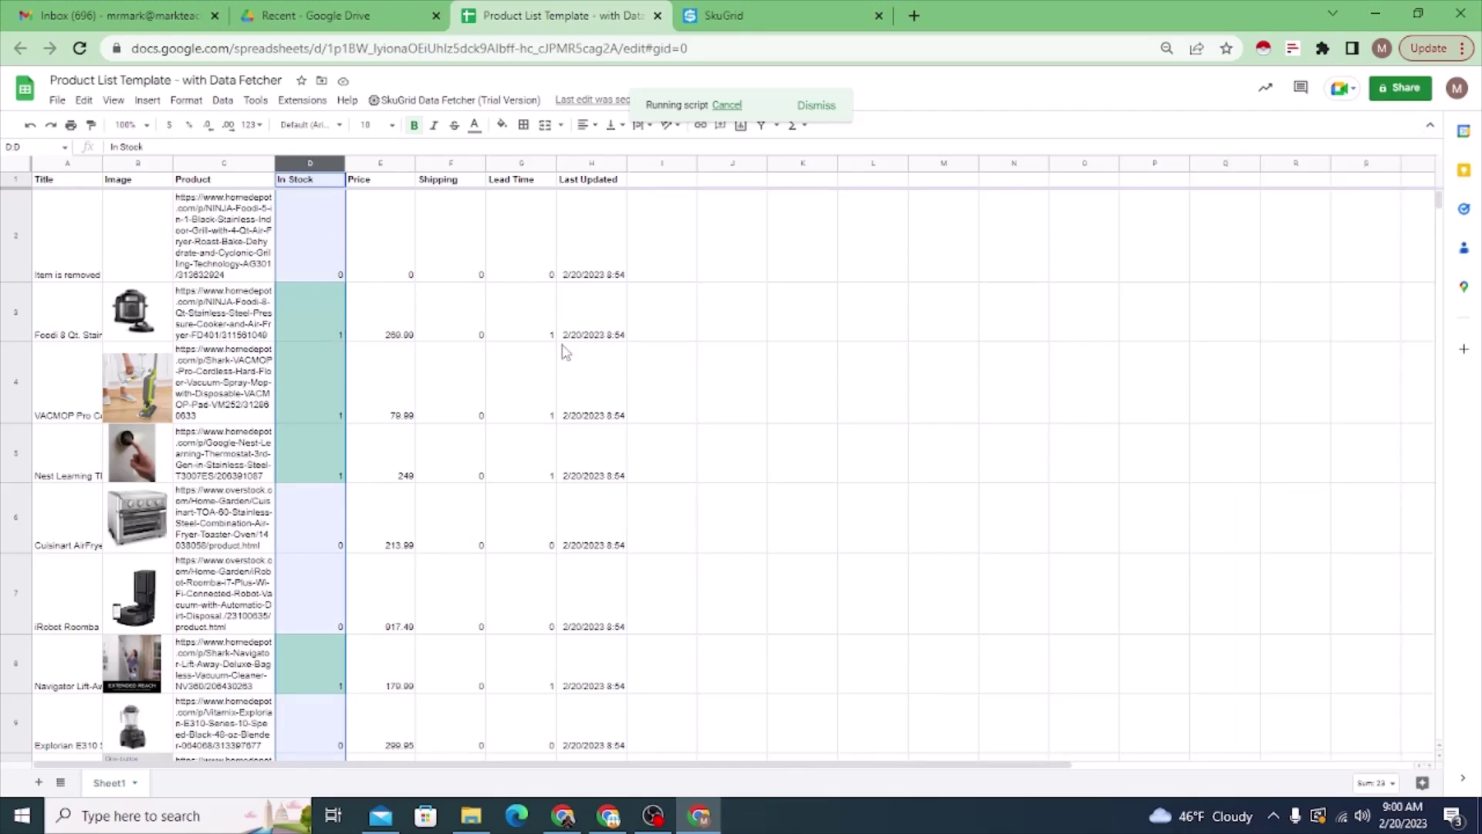
- Review the In Stock highlighting against the product links and prices from row 2 down to row 38
{"action": "left_click_drag", "start_coordinate": [231, 382], "coordinate": [389, 401]}
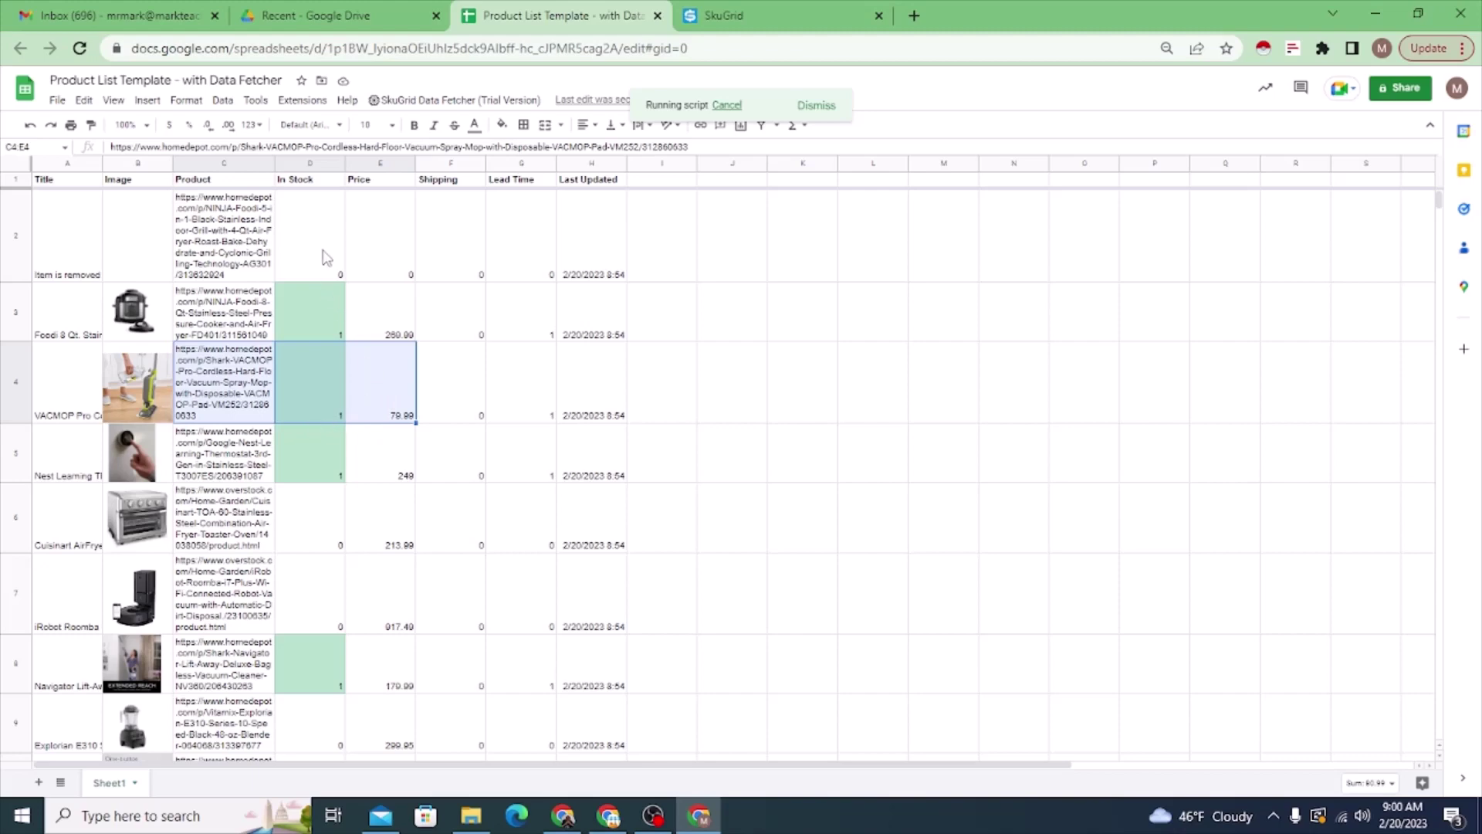
{"action": "left_click", "coordinate": [714, 315]}
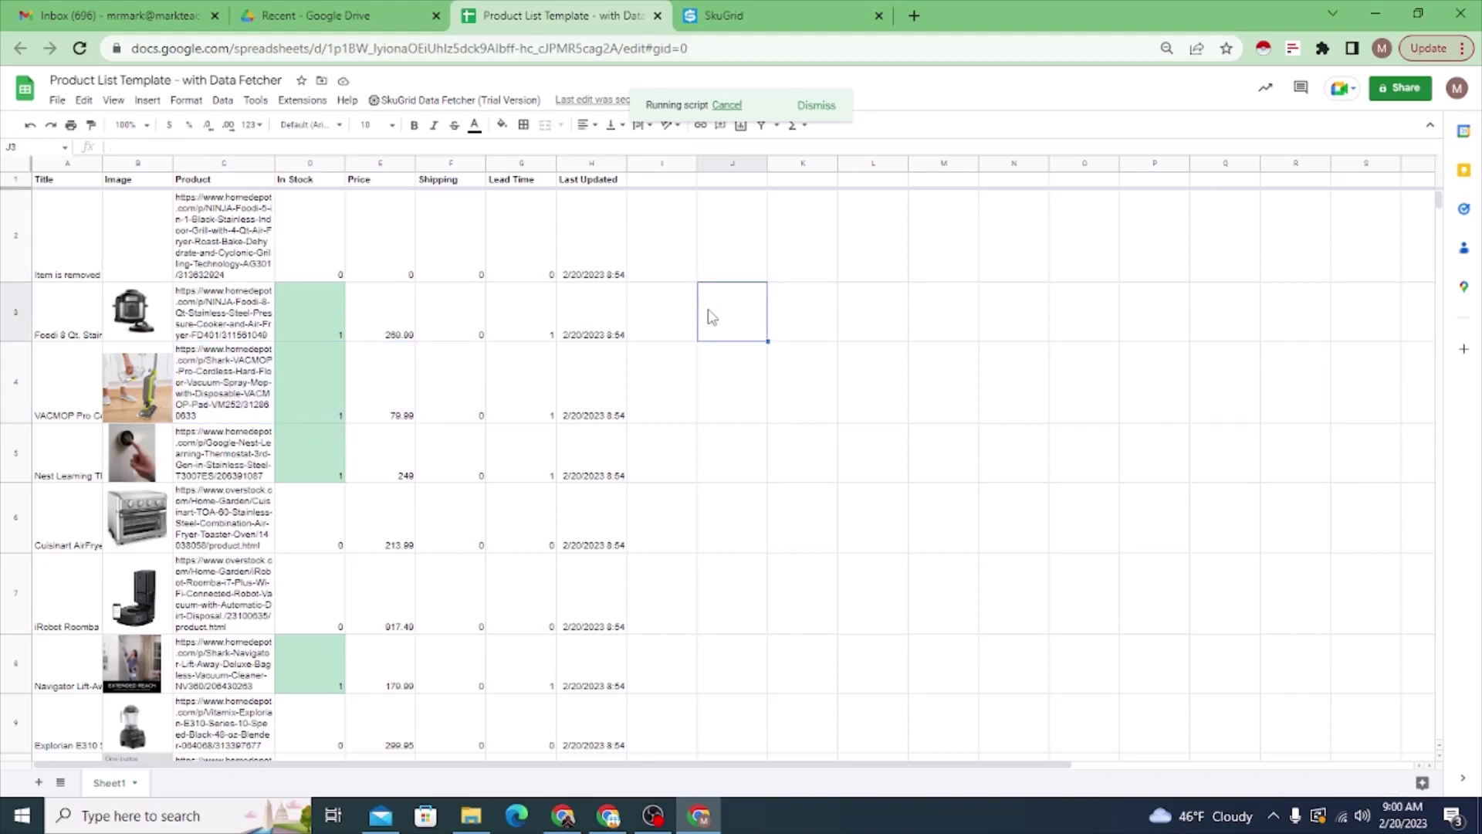
{"action": "scroll", "coordinate": [376, 376], "scroll_direction": "down", "scroll_amount": 15}
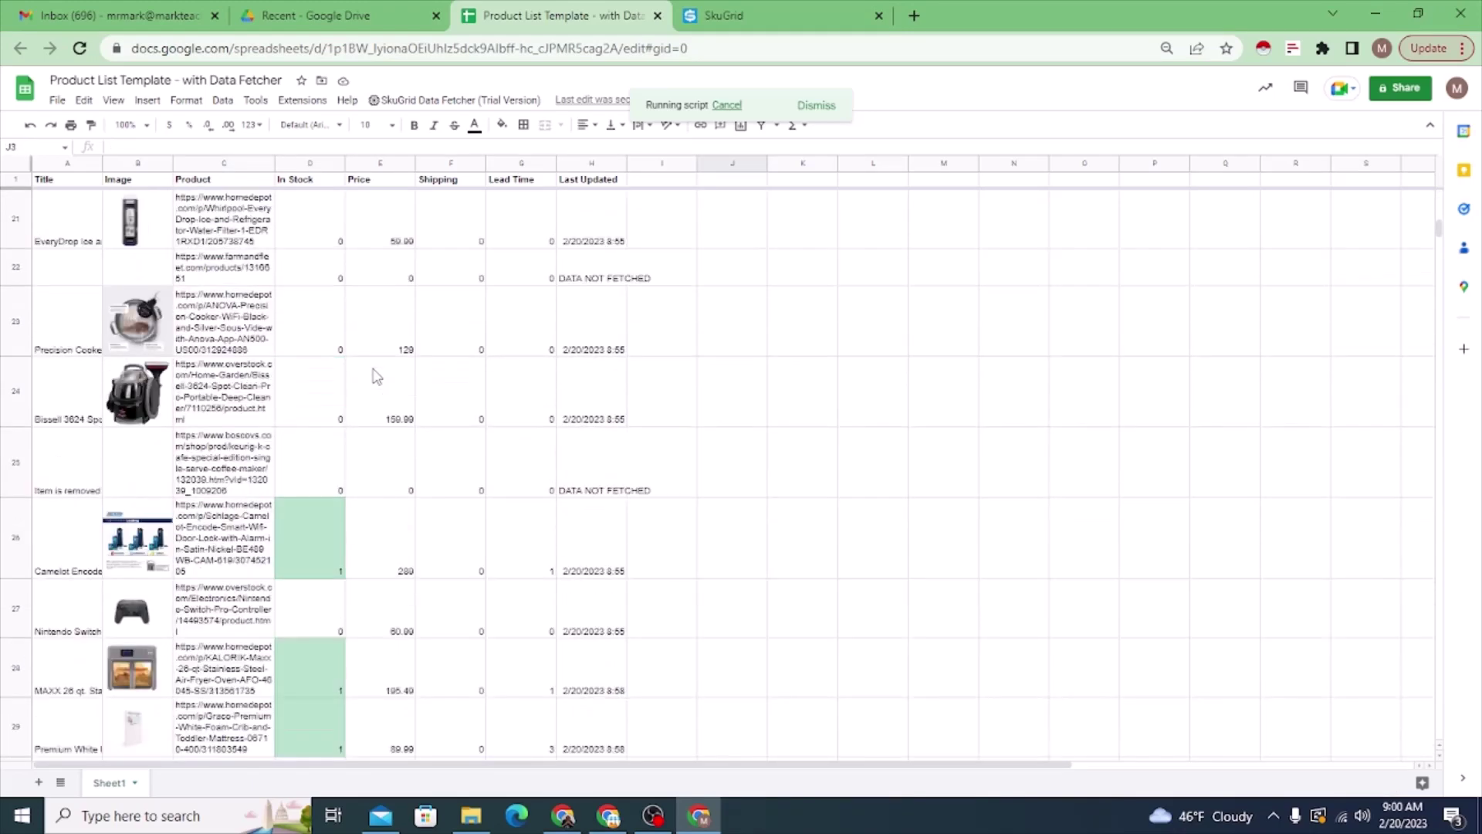
{"action": "scroll", "coordinate": [376, 376], "scroll_direction": "down", "scroll_amount": 10}
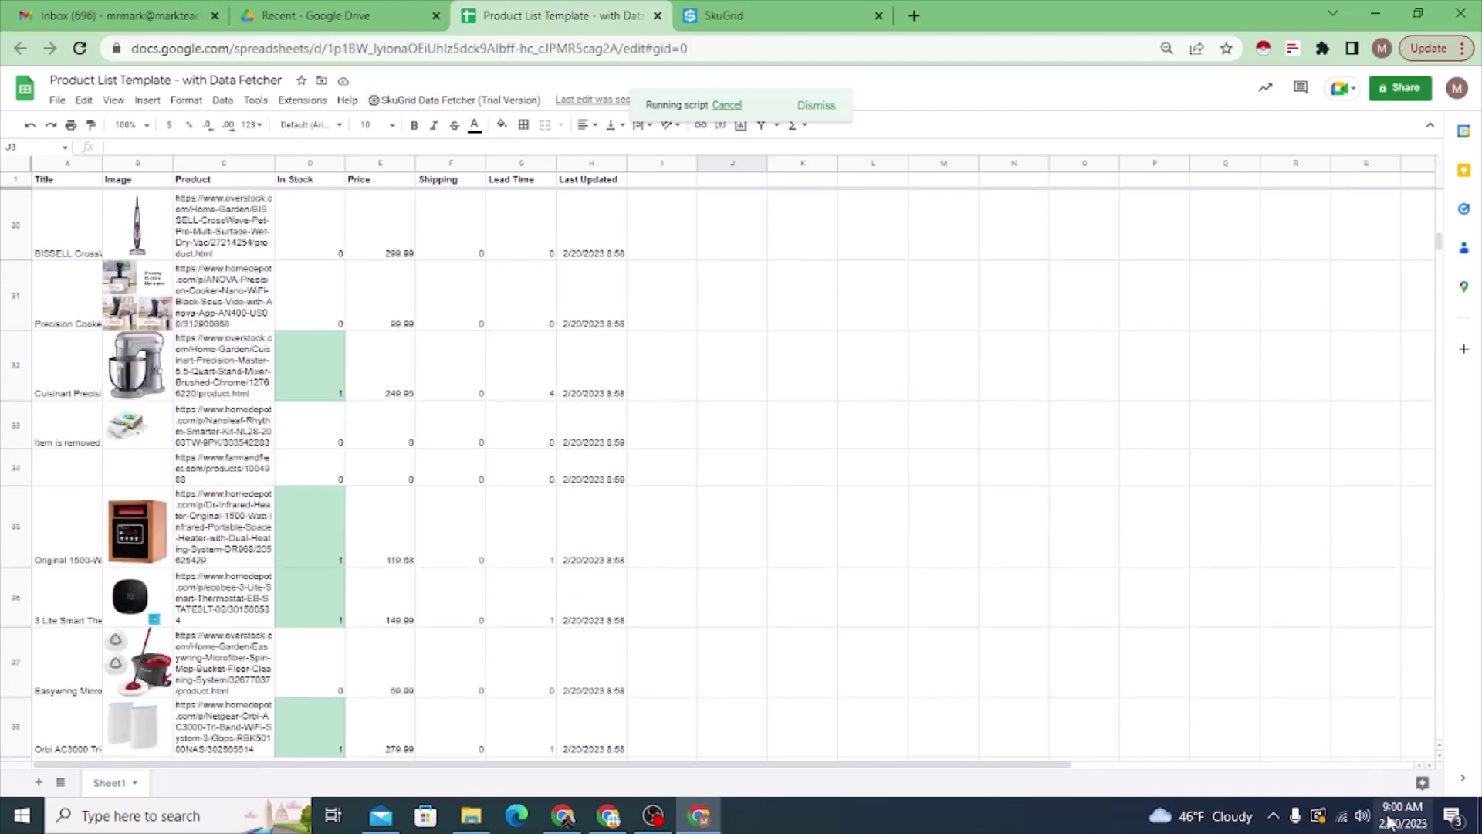
{"action": "mouse_move", "coordinate": [1389, 824]}
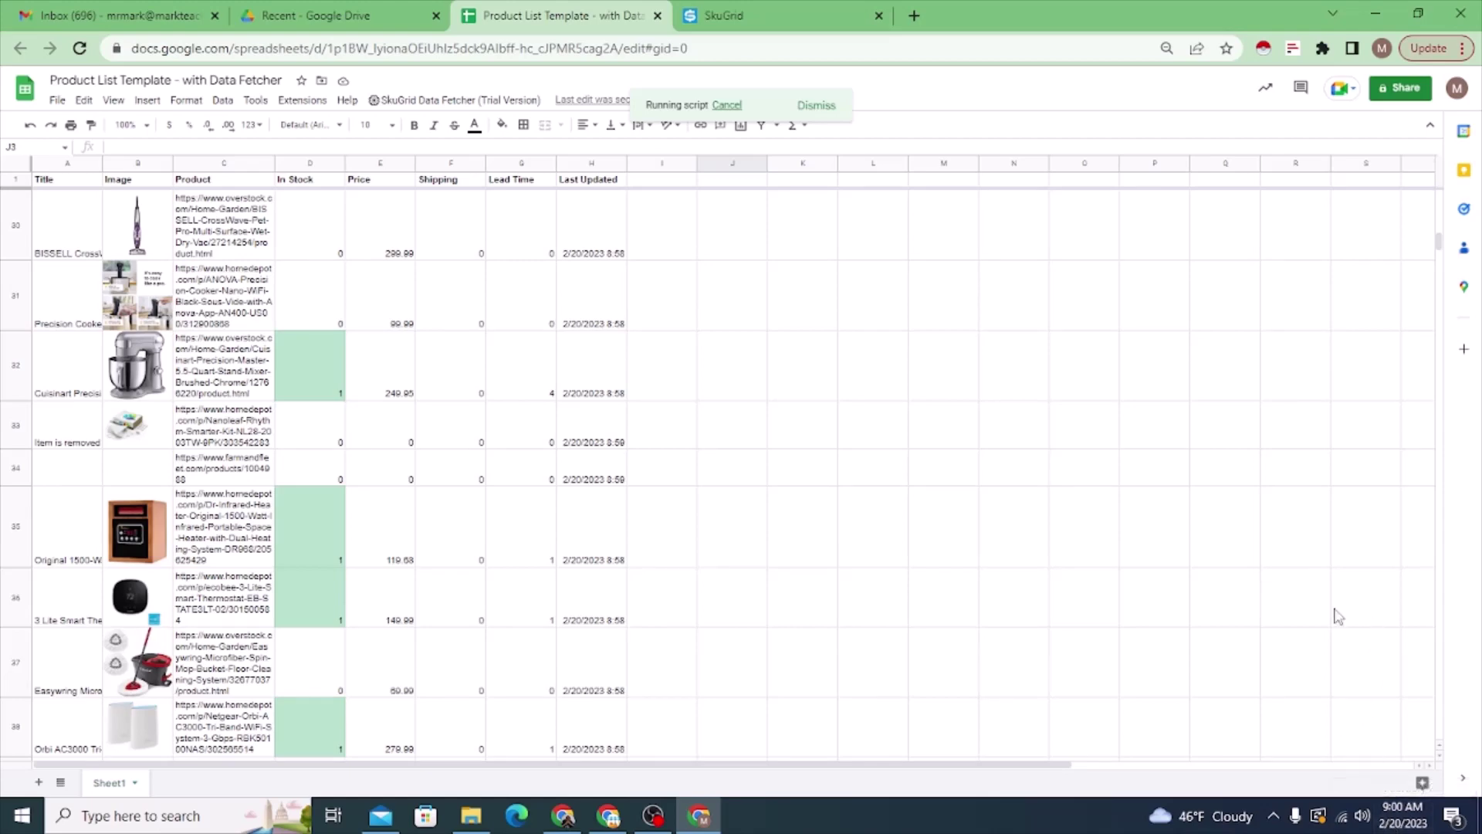